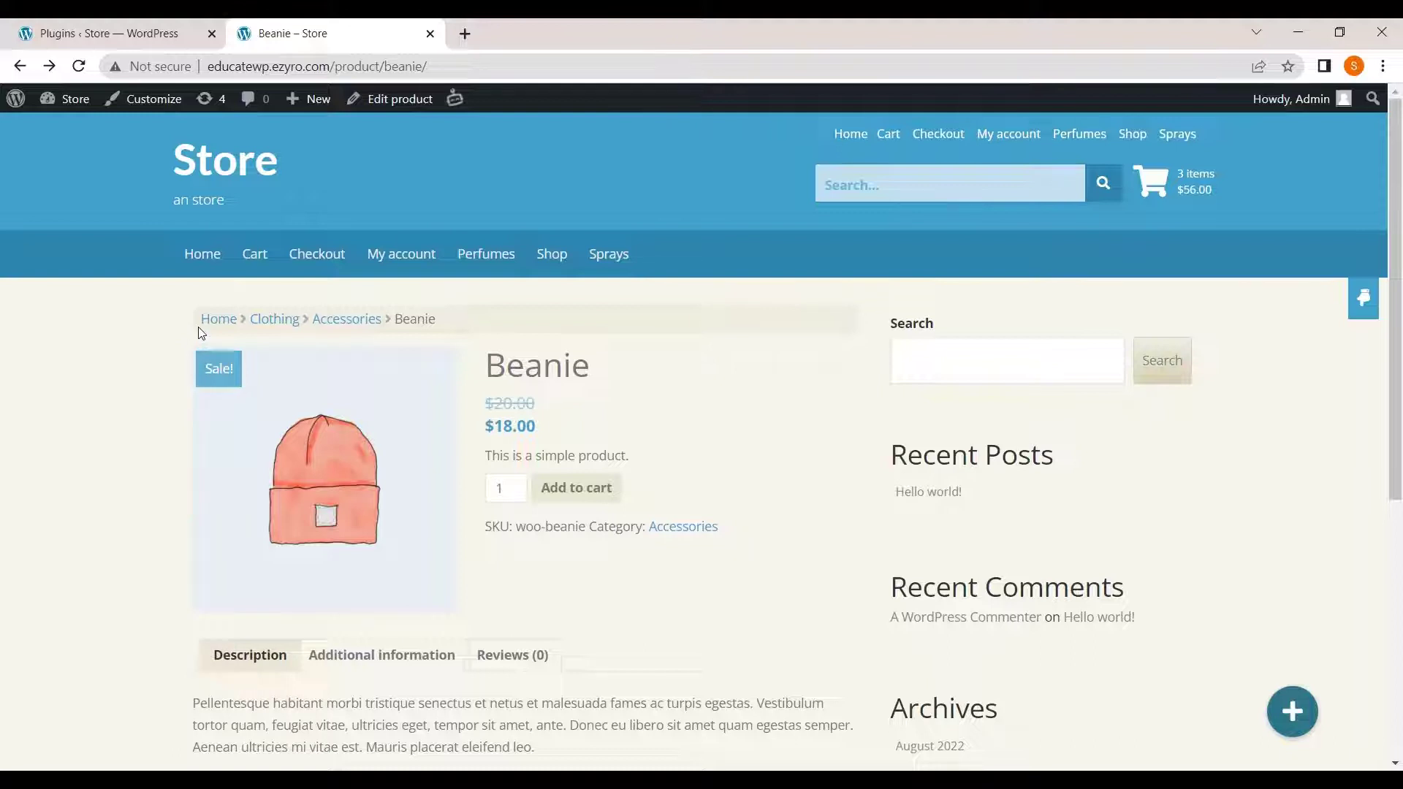
Highlight the breadcrumb trail text on the product page to point it out
{"action": "left_click_drag", "start_coordinate": [200, 321], "coordinate": [455, 326]}
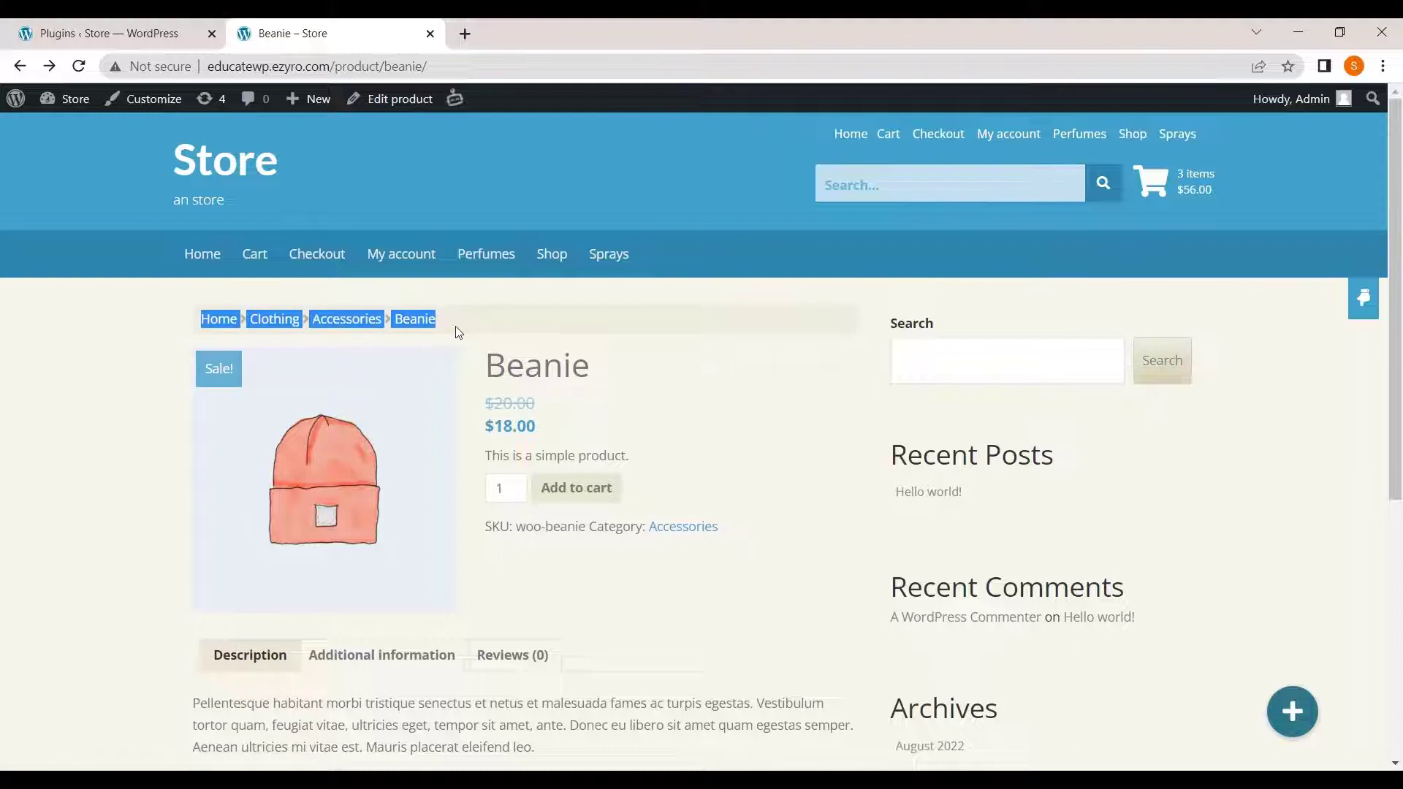
{"action": "left_click", "coordinate": [514, 292]}
{"action": "scroll", "coordinate": [514, 292], "scroll_direction": "down", "scroll_amount": 3}
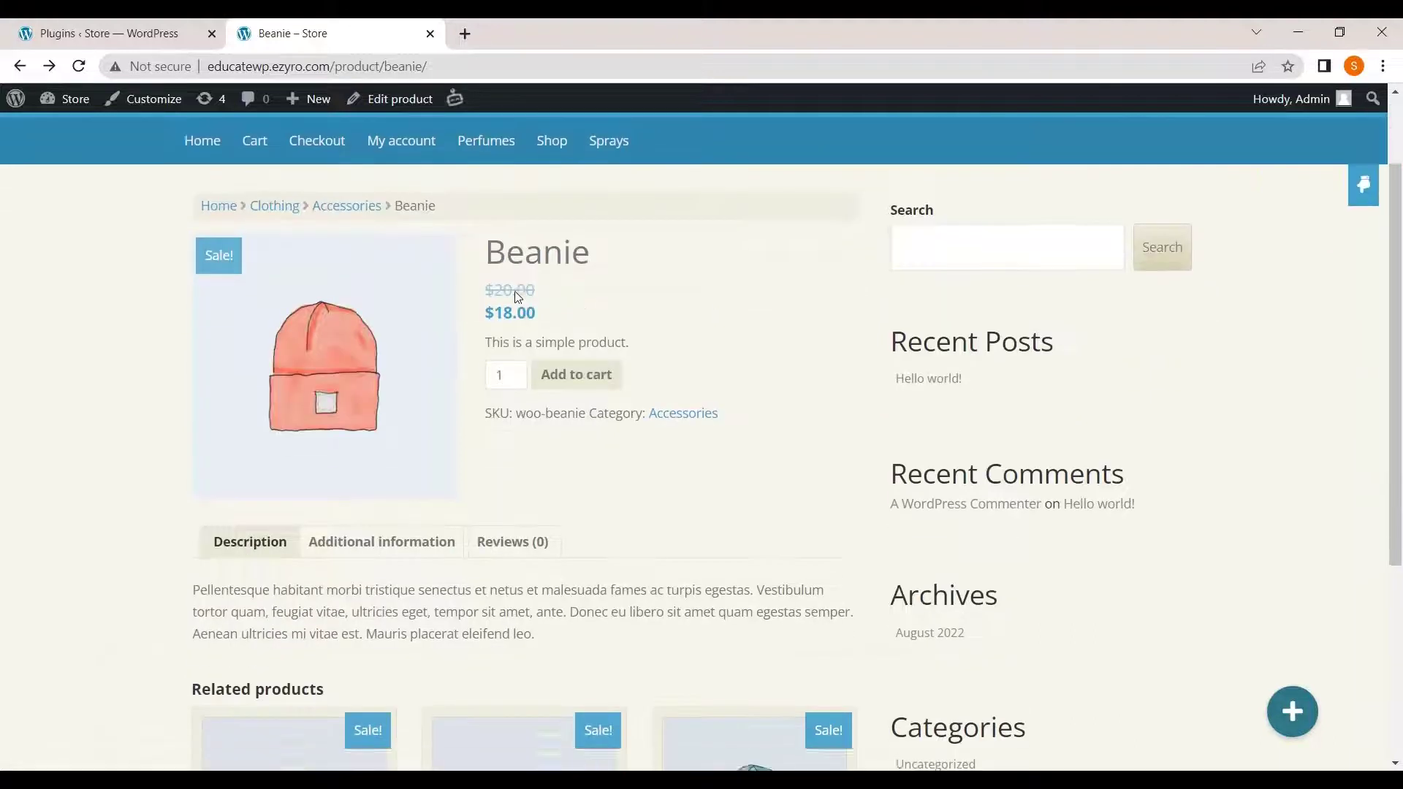
{"action": "scroll", "coordinate": [519, 297], "scroll_direction": "up", "scroll_amount": 3}
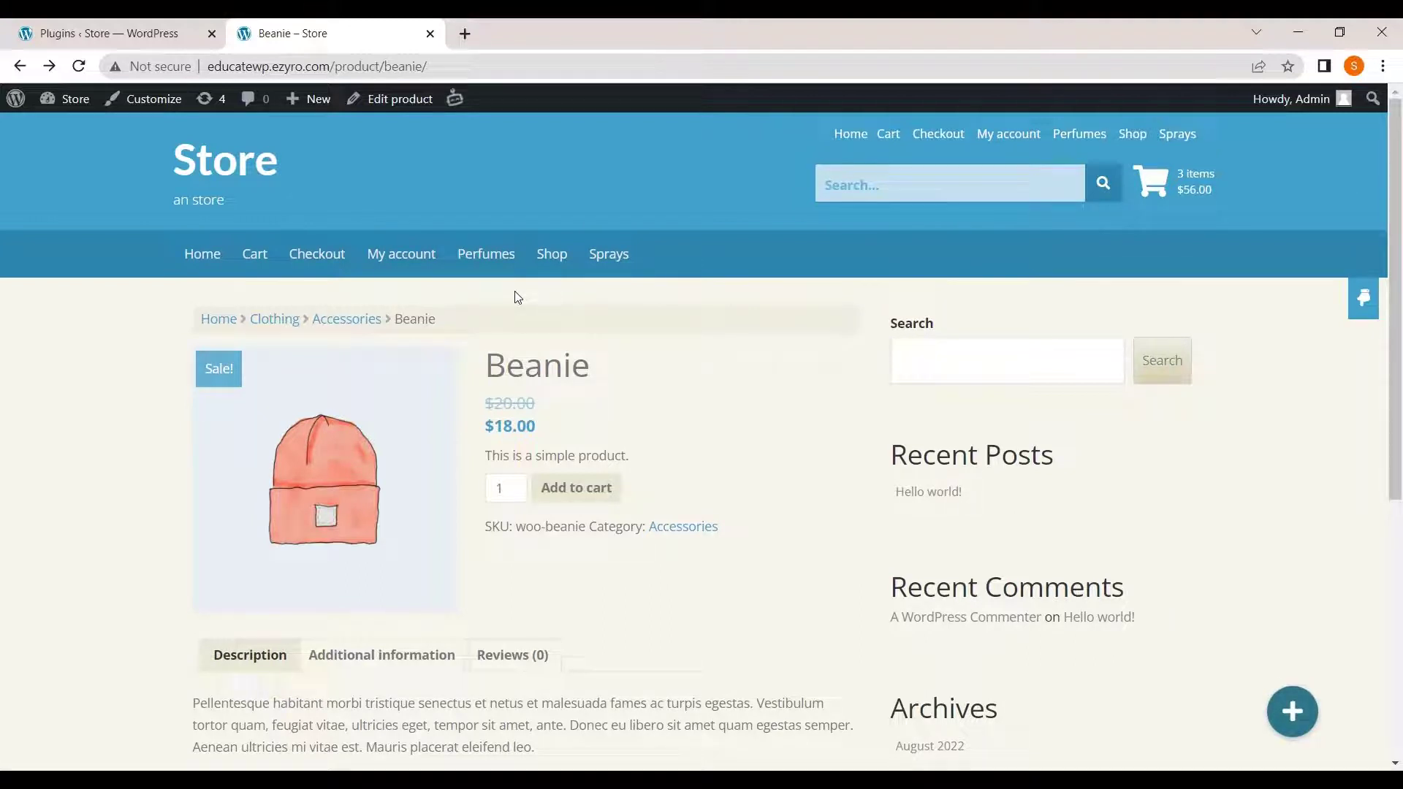
{"action": "scroll", "coordinate": [517, 296], "scroll_direction": "down", "scroll_amount": 1}
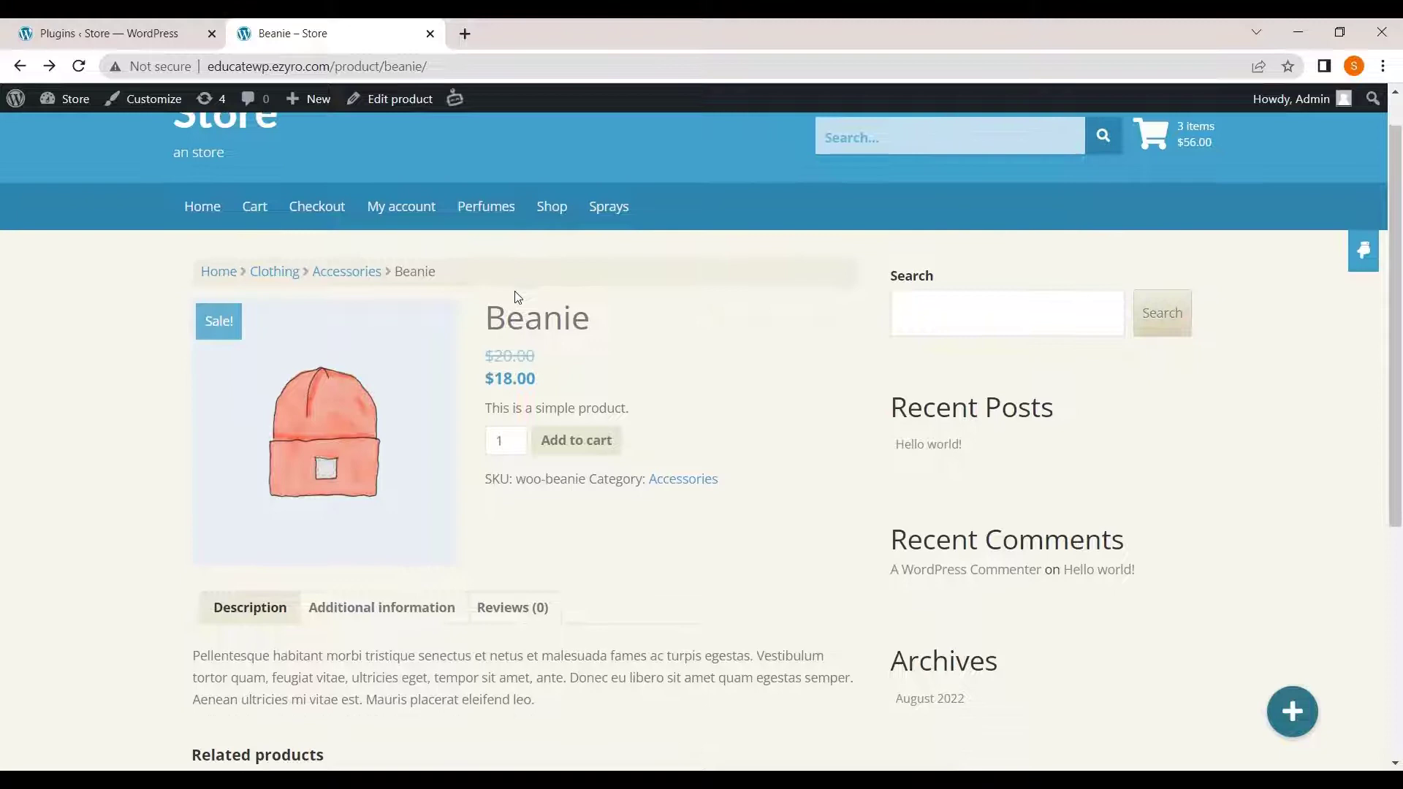
{"action": "left_click_drag", "start_coordinate": [441, 272], "coordinate": [133, 42]}
Search Add Plugins for 'breadcrumb' and scan the 385 results, including Breadcrumb NavXT
{"action": "left_click", "coordinate": [134, 42]}
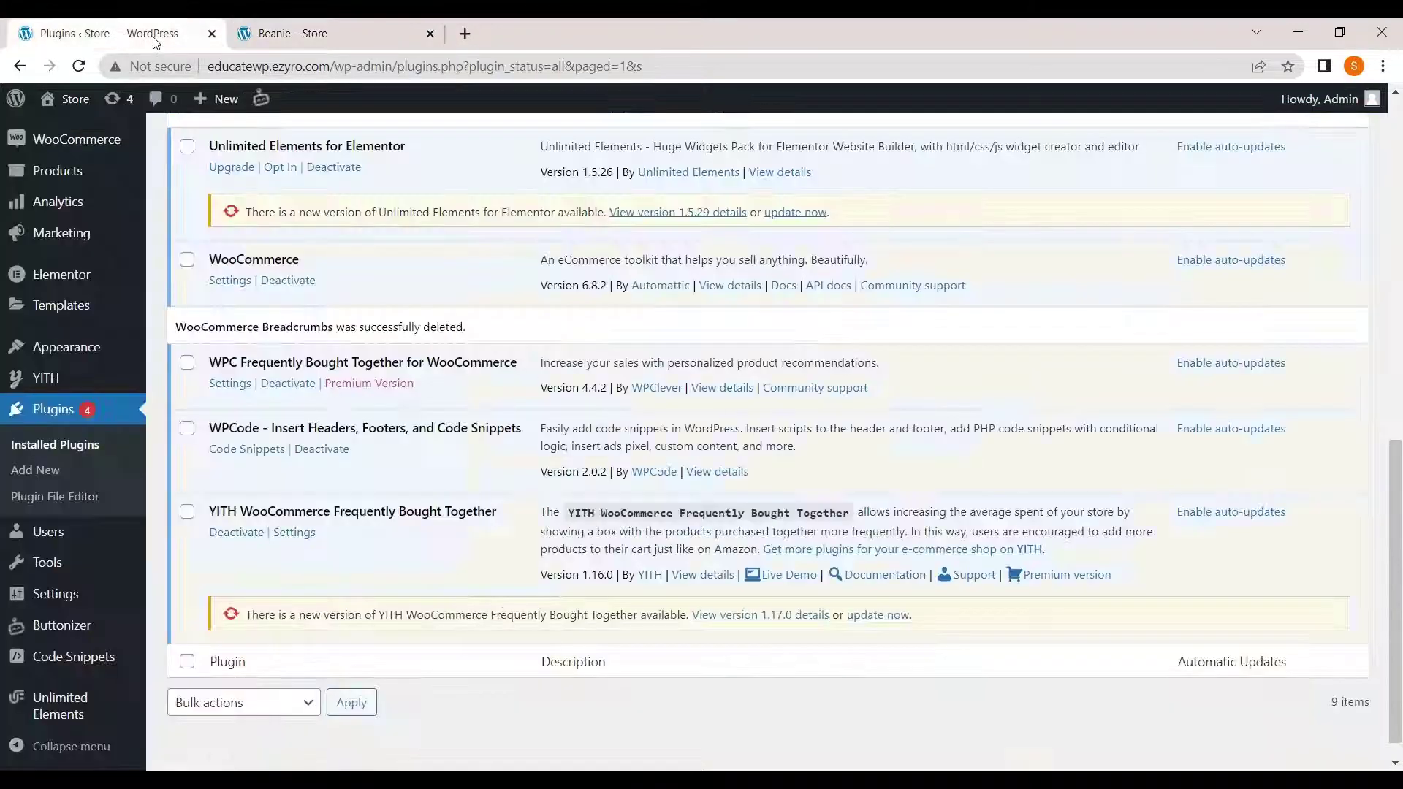
{"action": "left_click", "coordinate": [45, 486]}
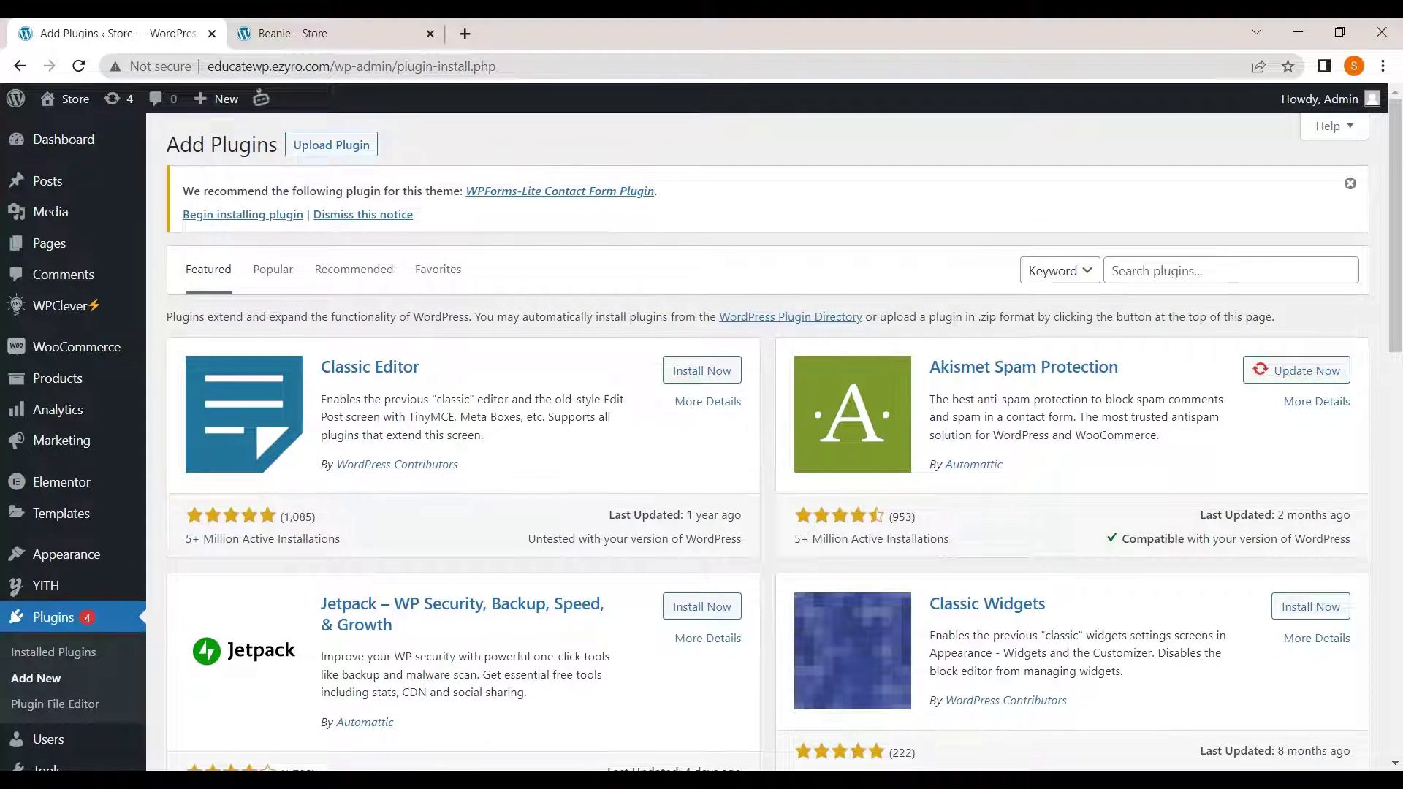
{"action": "left_click", "coordinate": [1228, 270]}
{"action": "left_click", "coordinate": [1240, 321]}
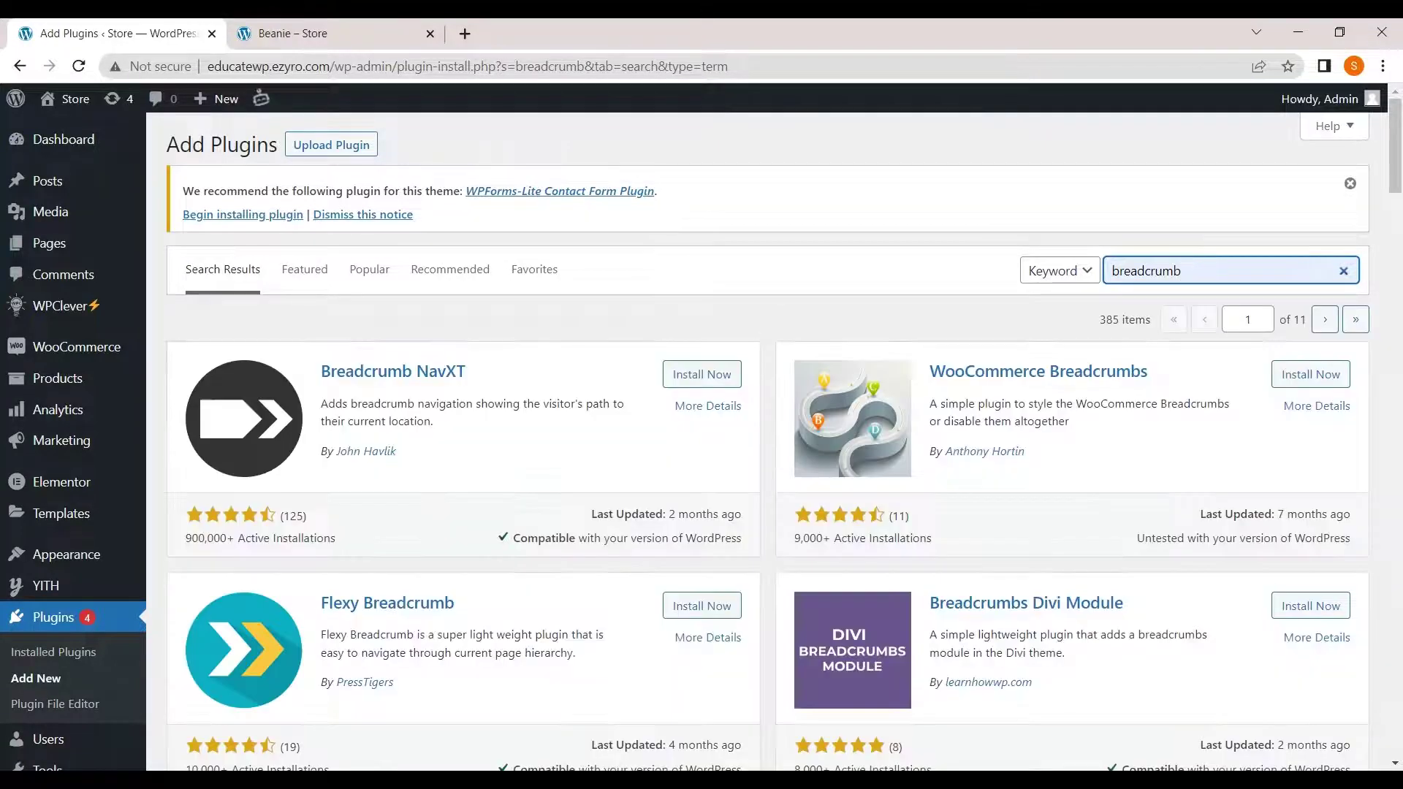
{"action": "scroll", "coordinate": [960, 119], "scroll_direction": "down", "scroll_amount": 1}
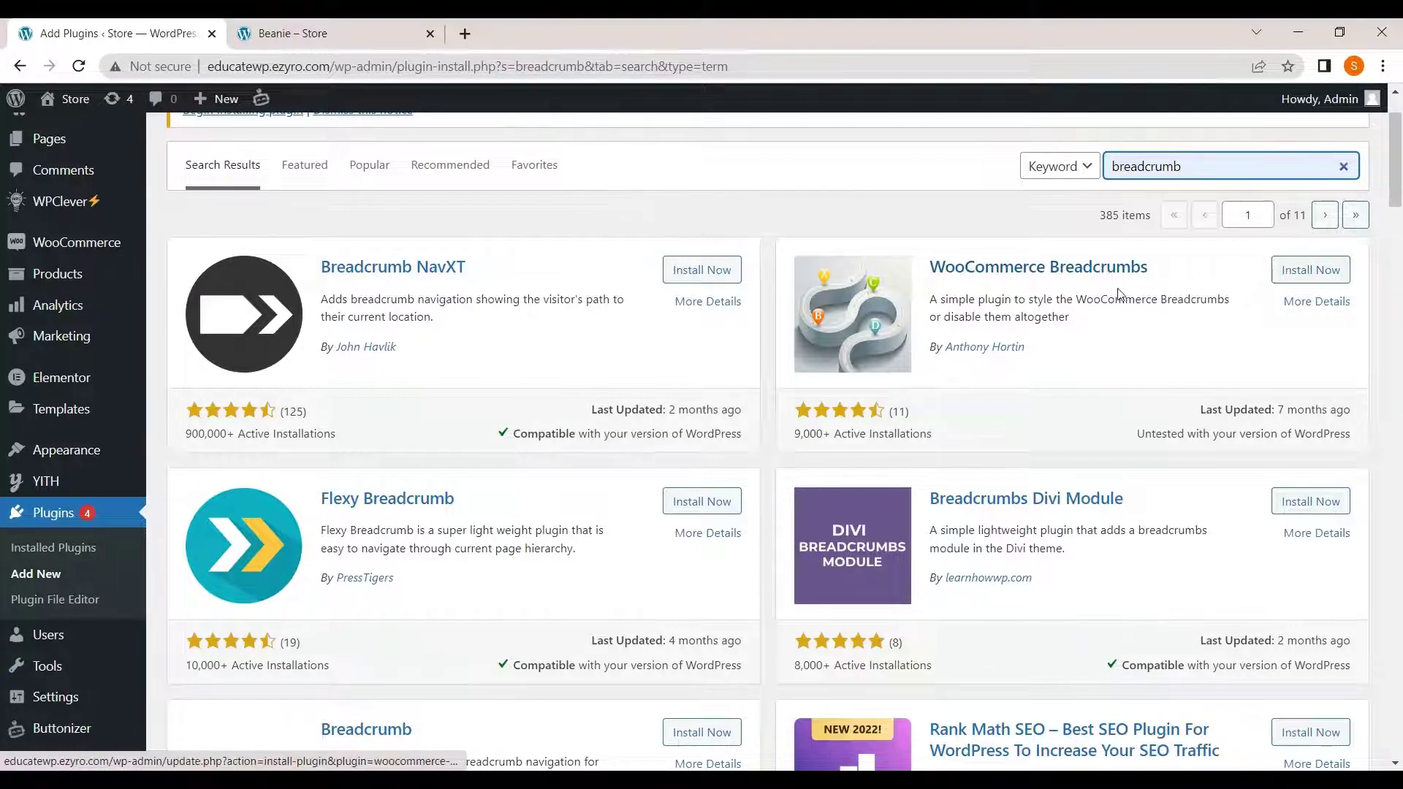
Recheck the product breadcrumb, then install and activate WooCommerce Breadcrumbs from the search results
{"action": "left_click", "coordinate": [333, 30]}
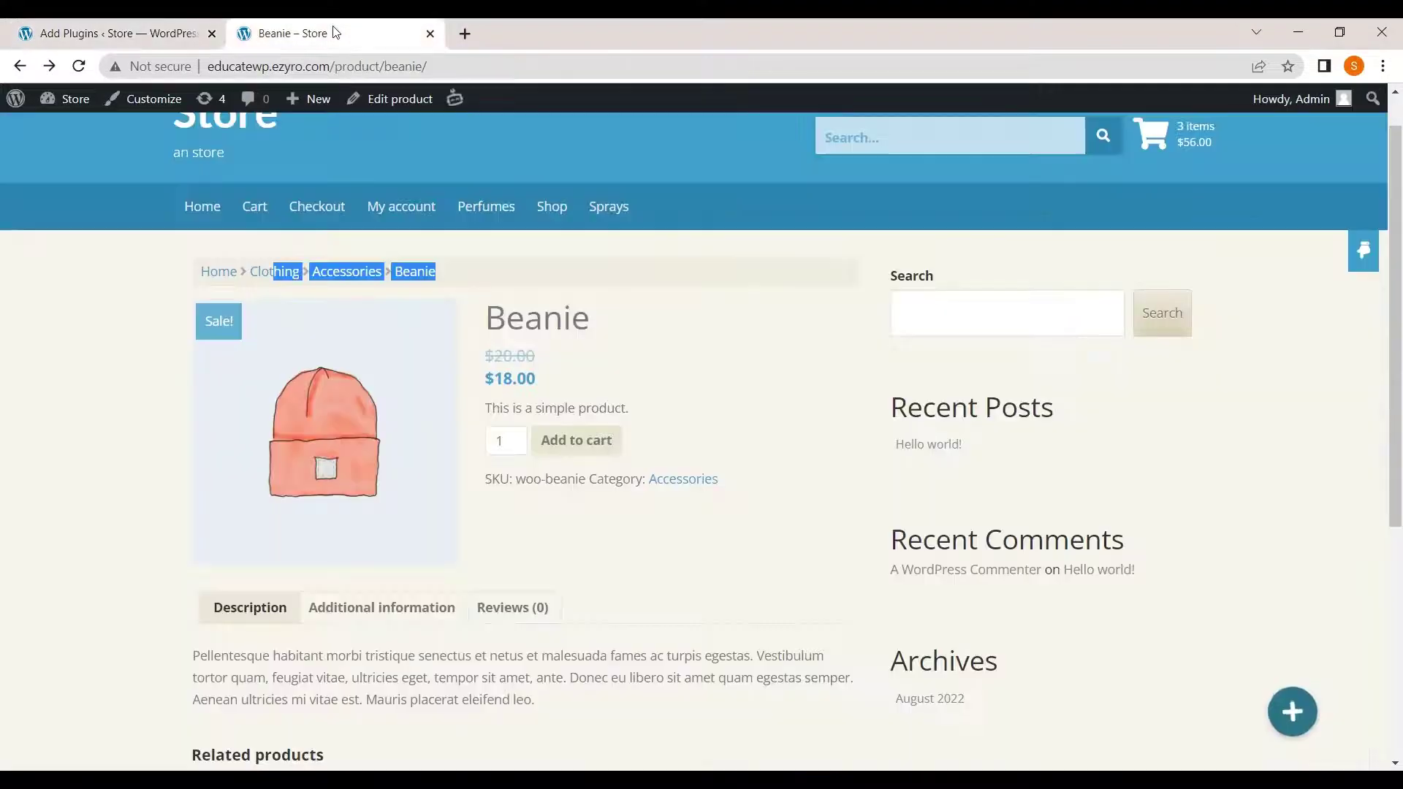
{"action": "left_click", "coordinate": [137, 27]}
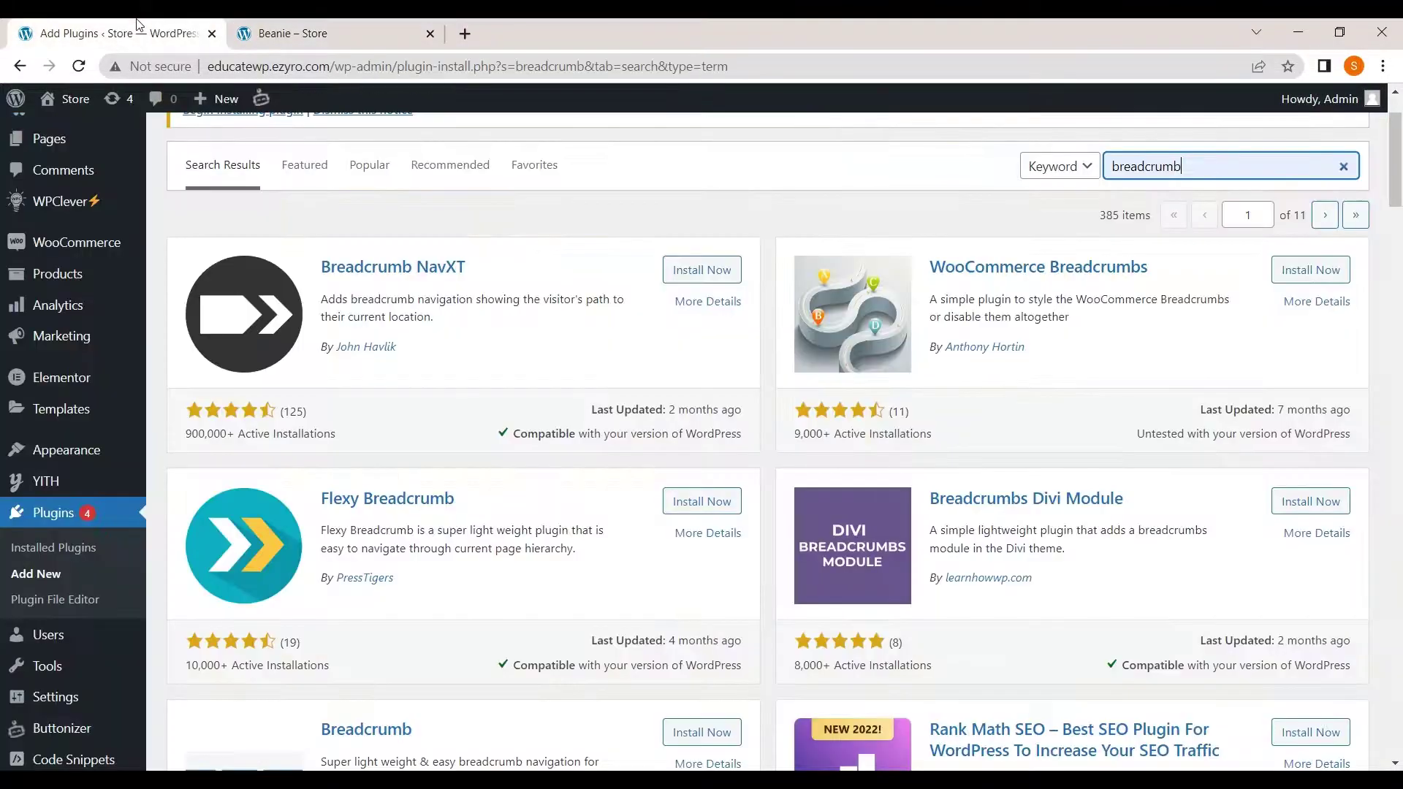
{"action": "left_click", "coordinate": [1300, 272]}
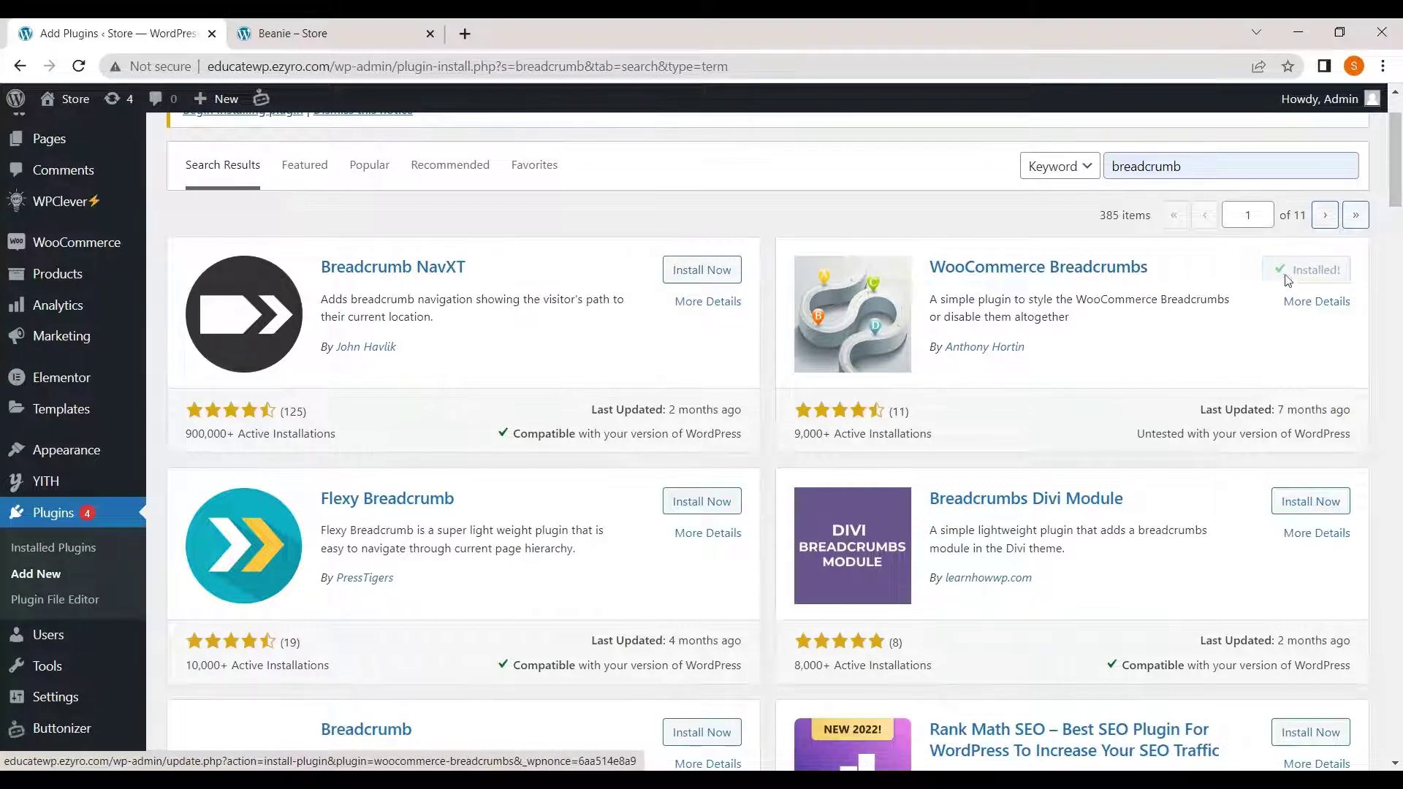
{"action": "left_click", "coordinate": [1349, 268]}
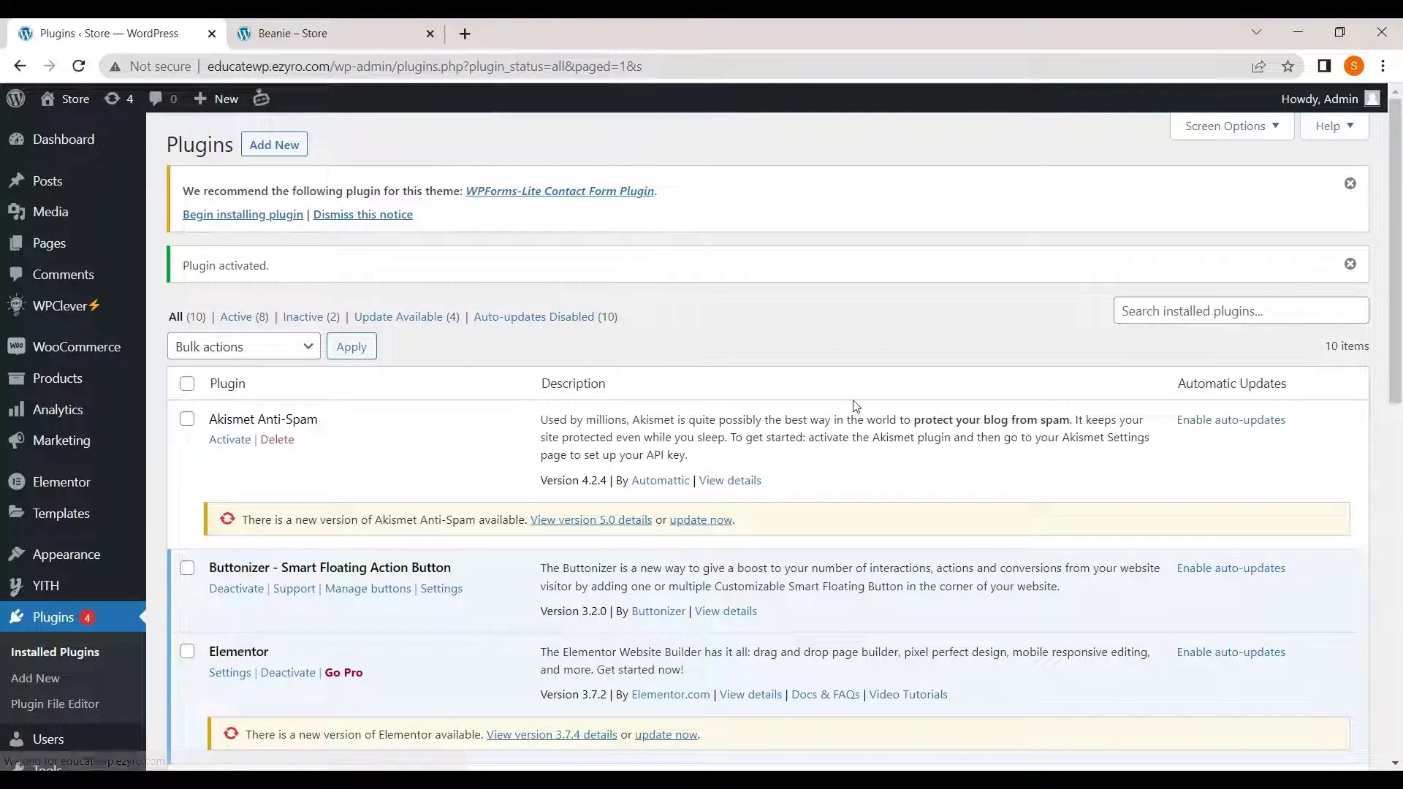
Find WooCommerce Breadcrumbs 1.0.8 active in the plugin list and reveal the Settings submenu
{"action": "scroll", "coordinate": [536, 548], "scroll_direction": "down", "scroll_amount": 8}
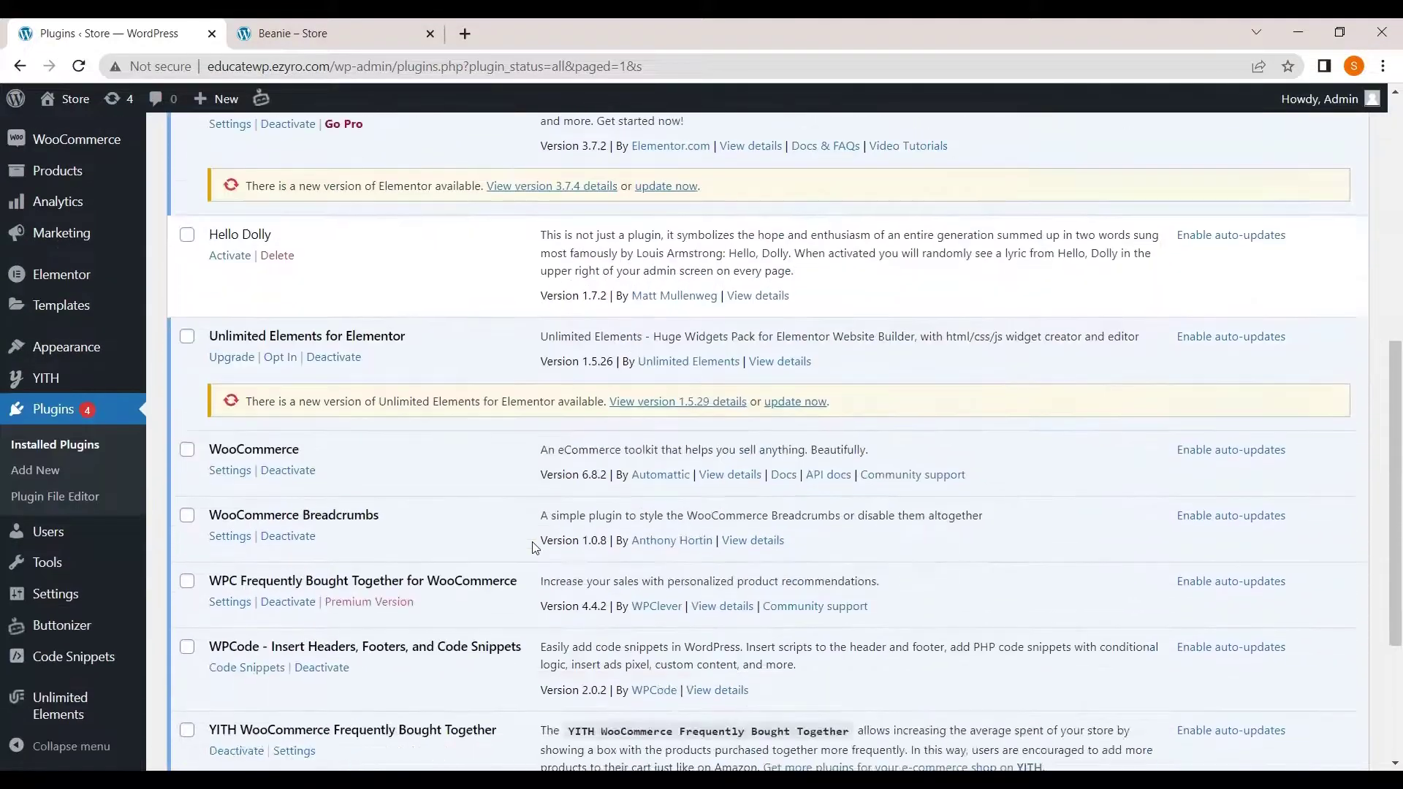
{"action": "scroll", "coordinate": [535, 548], "scroll_direction": "down", "scroll_amount": 3}
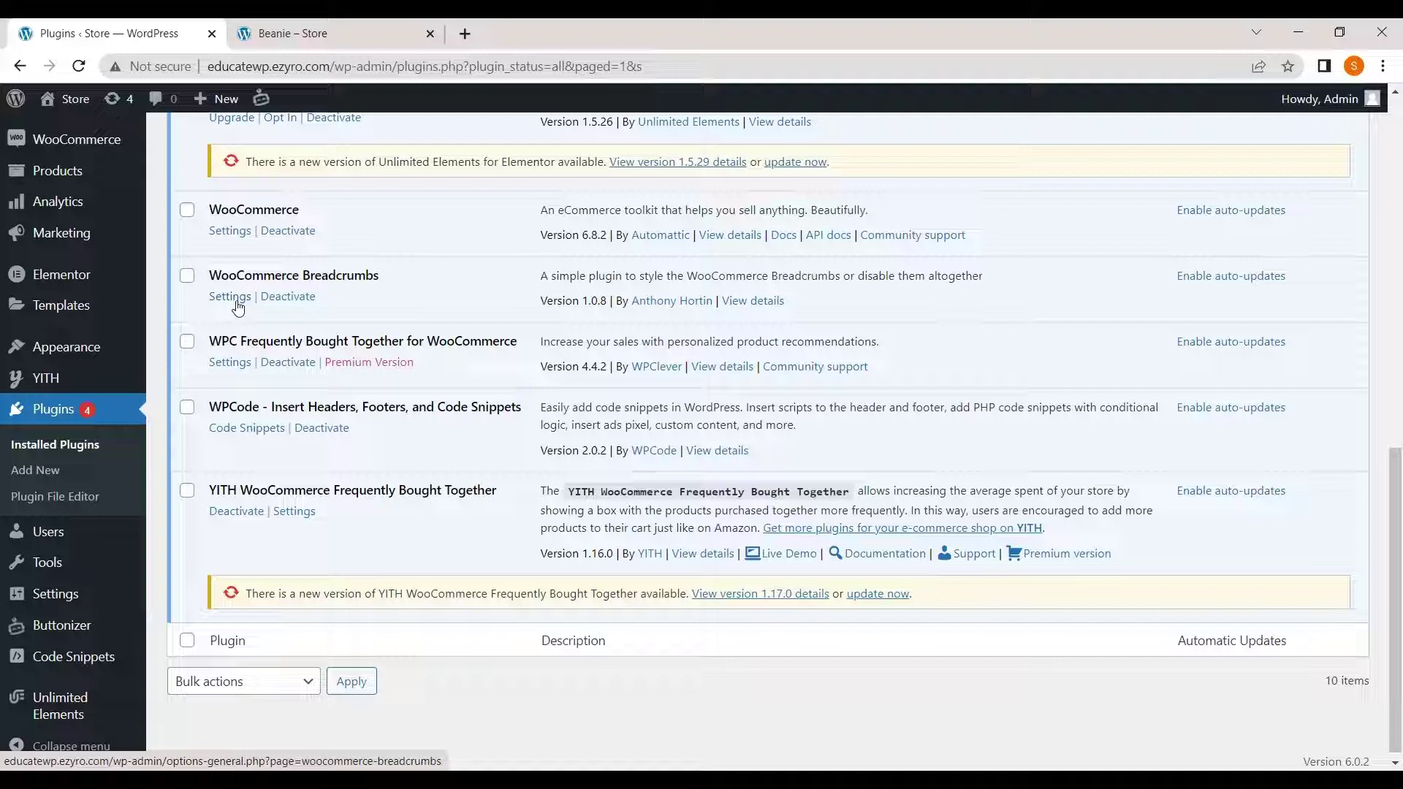
{"action": "mouse_move", "coordinate": [57, 603]}
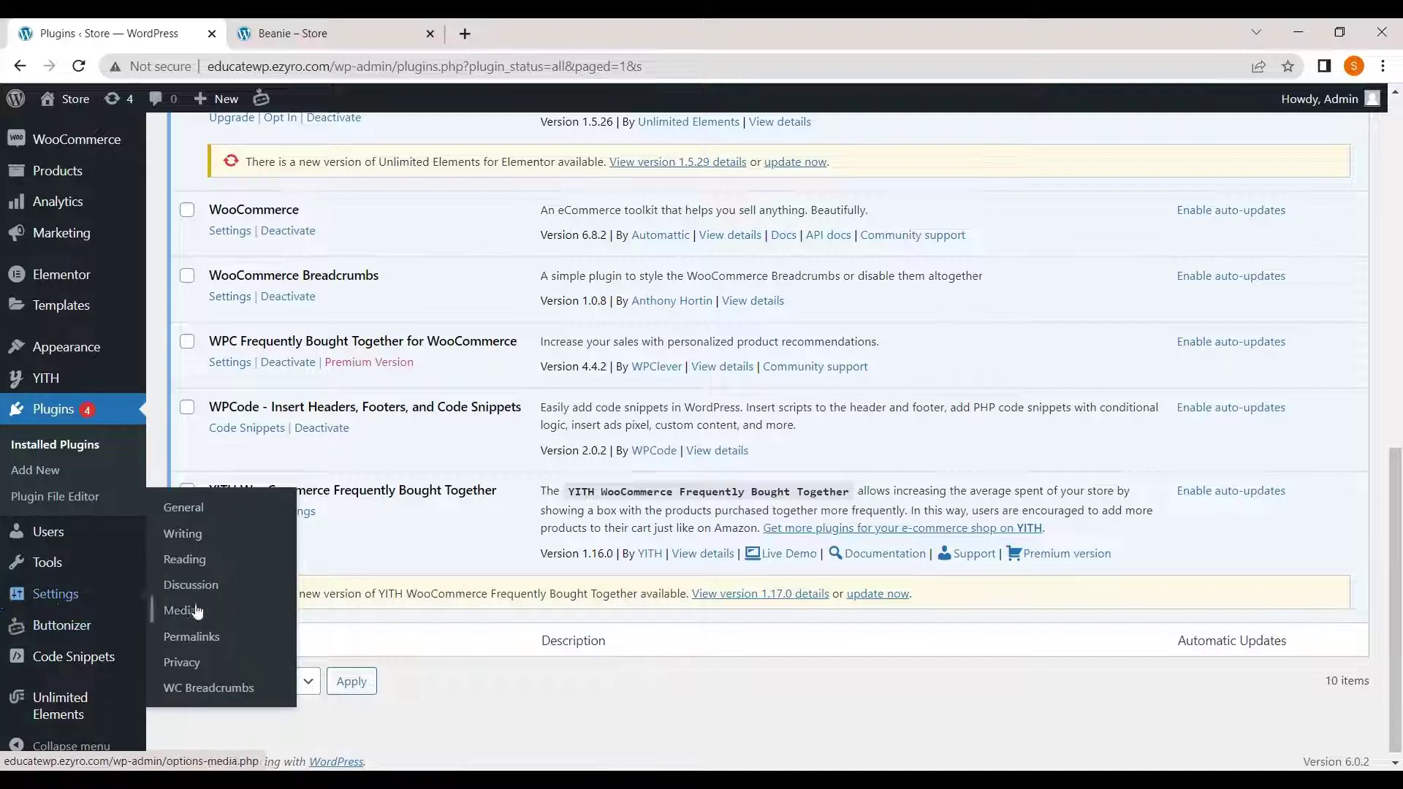
In WC Breadcrumbs, toggle Enable breadcrumbs off and on, then save with '/' separator and 'Home' text
{"action": "left_click", "coordinate": [236, 701]}
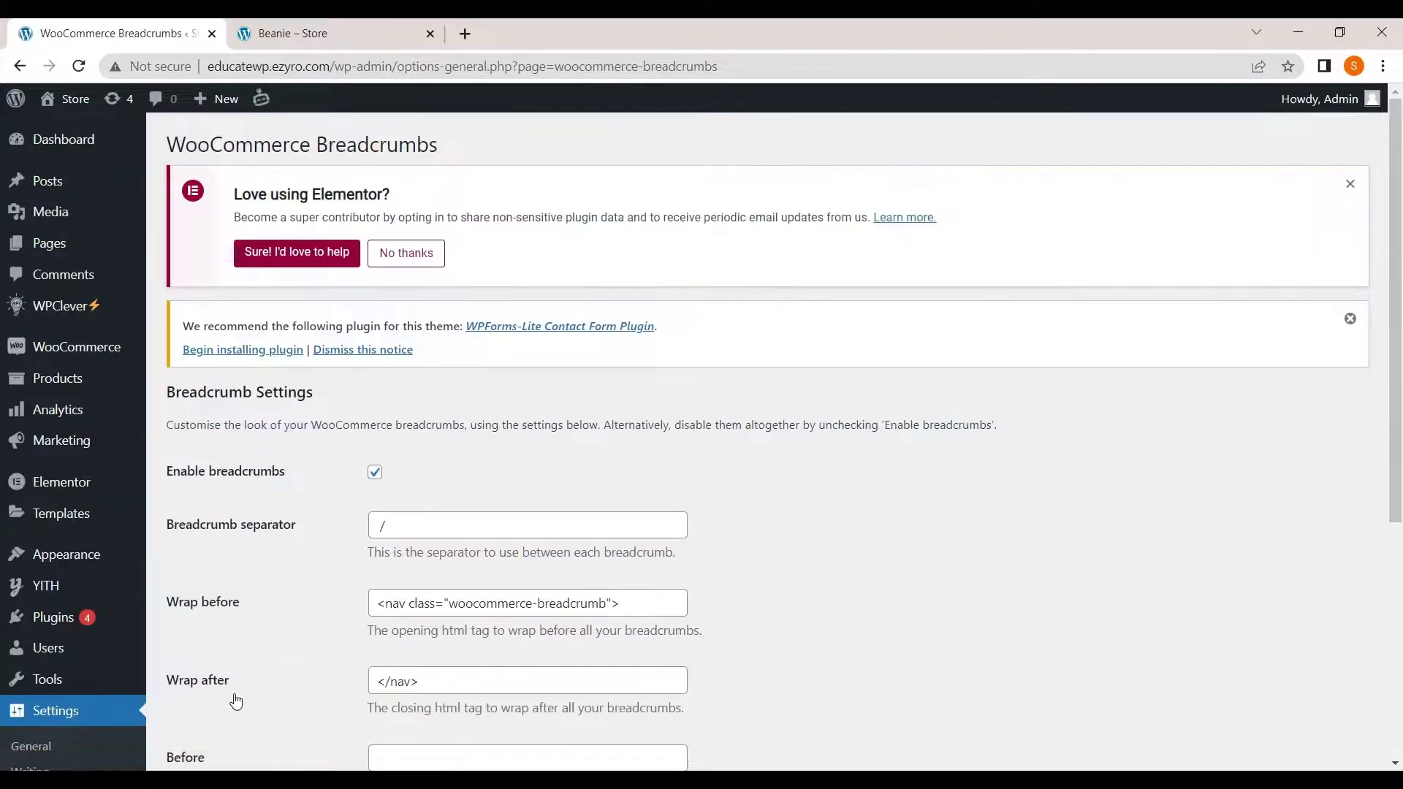
{"action": "scroll", "coordinate": [358, 498], "scroll_direction": "down", "scroll_amount": 2}
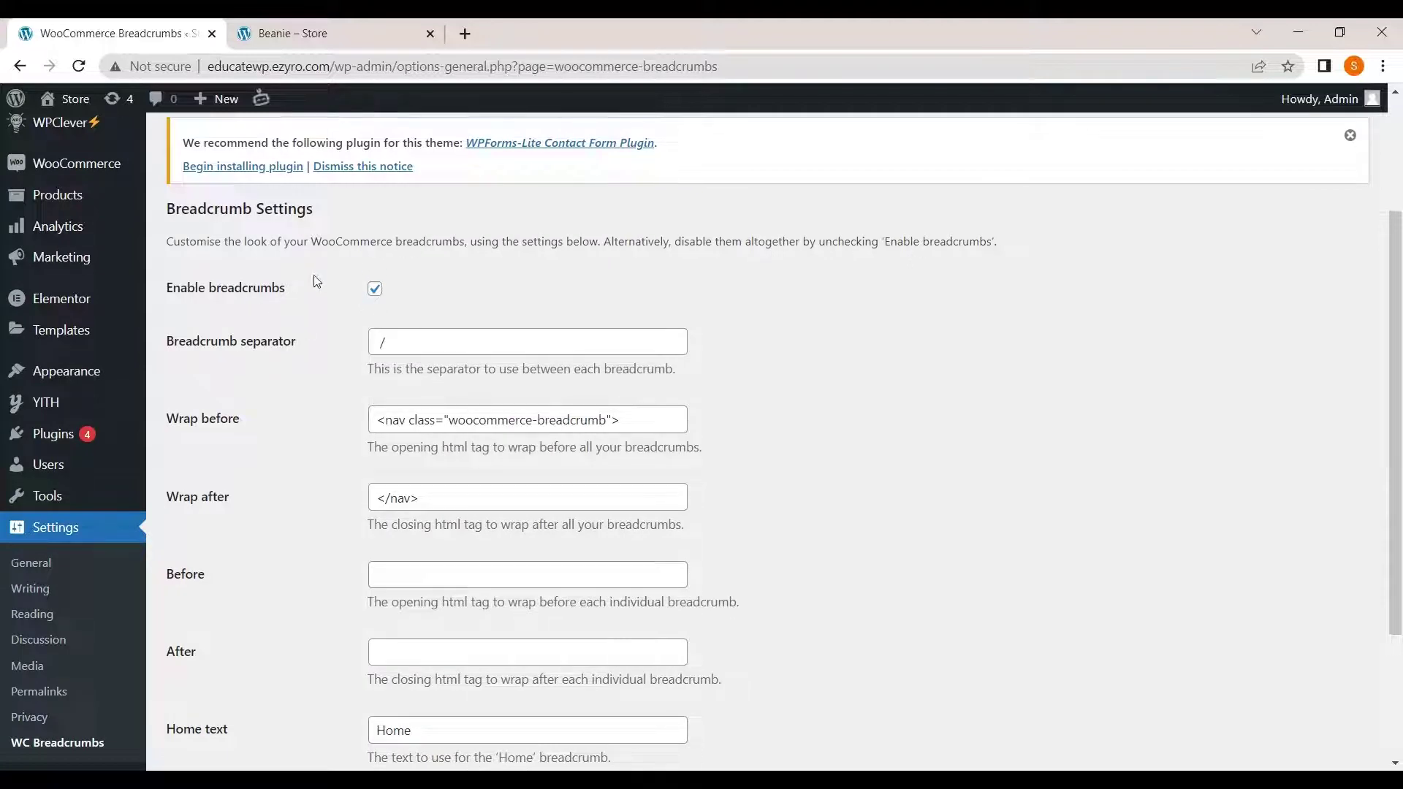
{"action": "left_click", "coordinate": [381, 290]}
{"action": "left_click", "coordinate": [376, 291]}
{"action": "scroll", "coordinate": [382, 296], "scroll_direction": "down", "scroll_amount": 1}
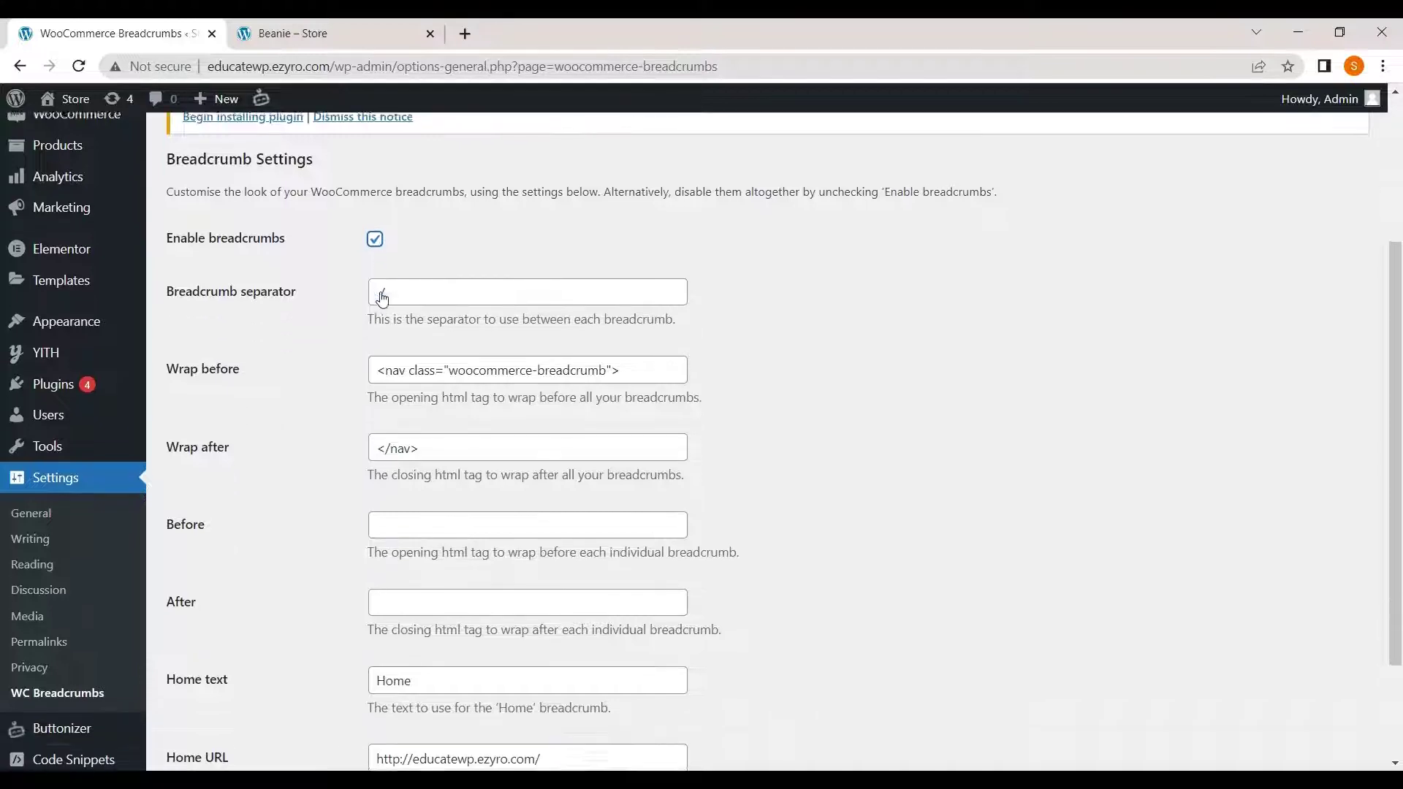
{"action": "scroll", "coordinate": [381, 242], "scroll_direction": "down", "scroll_amount": 2}
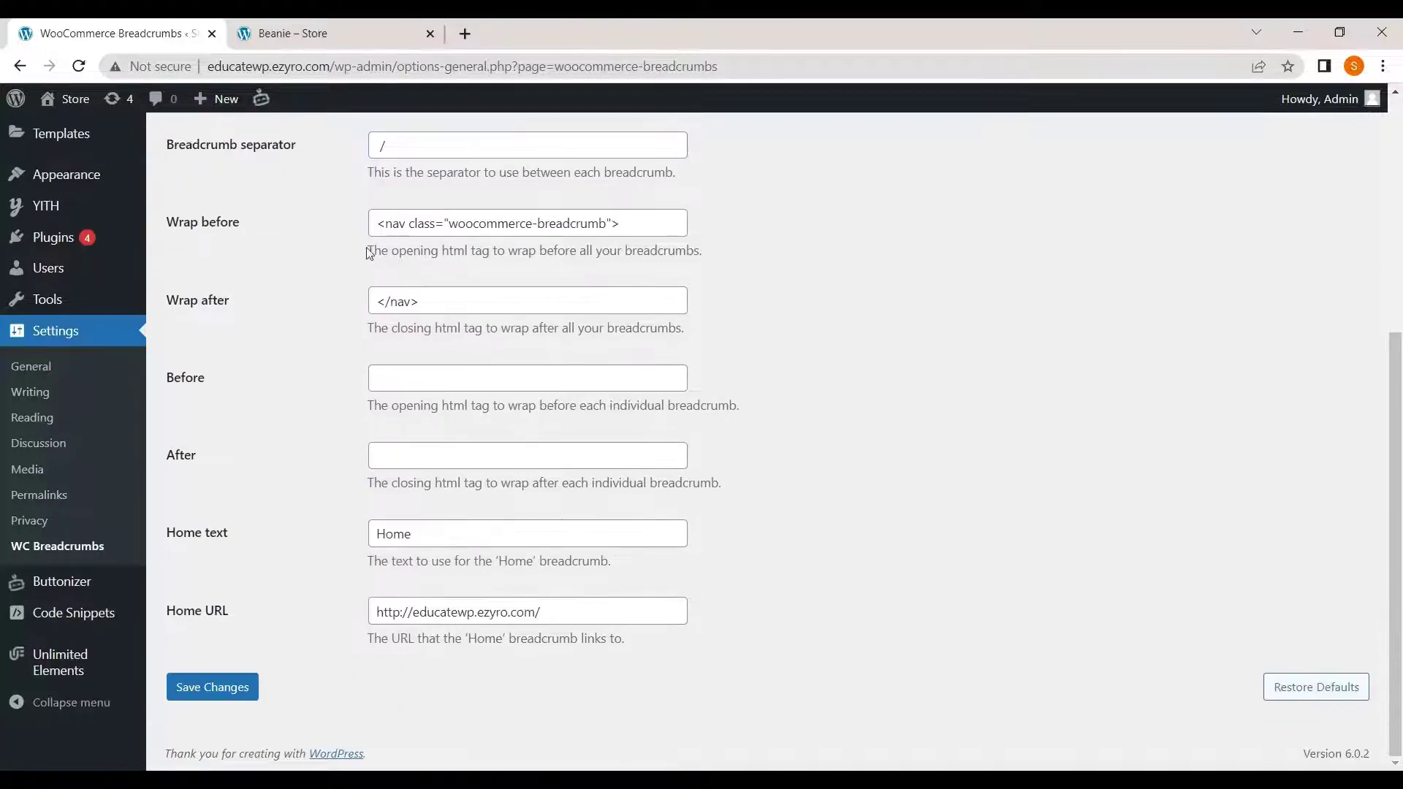
{"action": "left_click", "coordinate": [212, 698]}
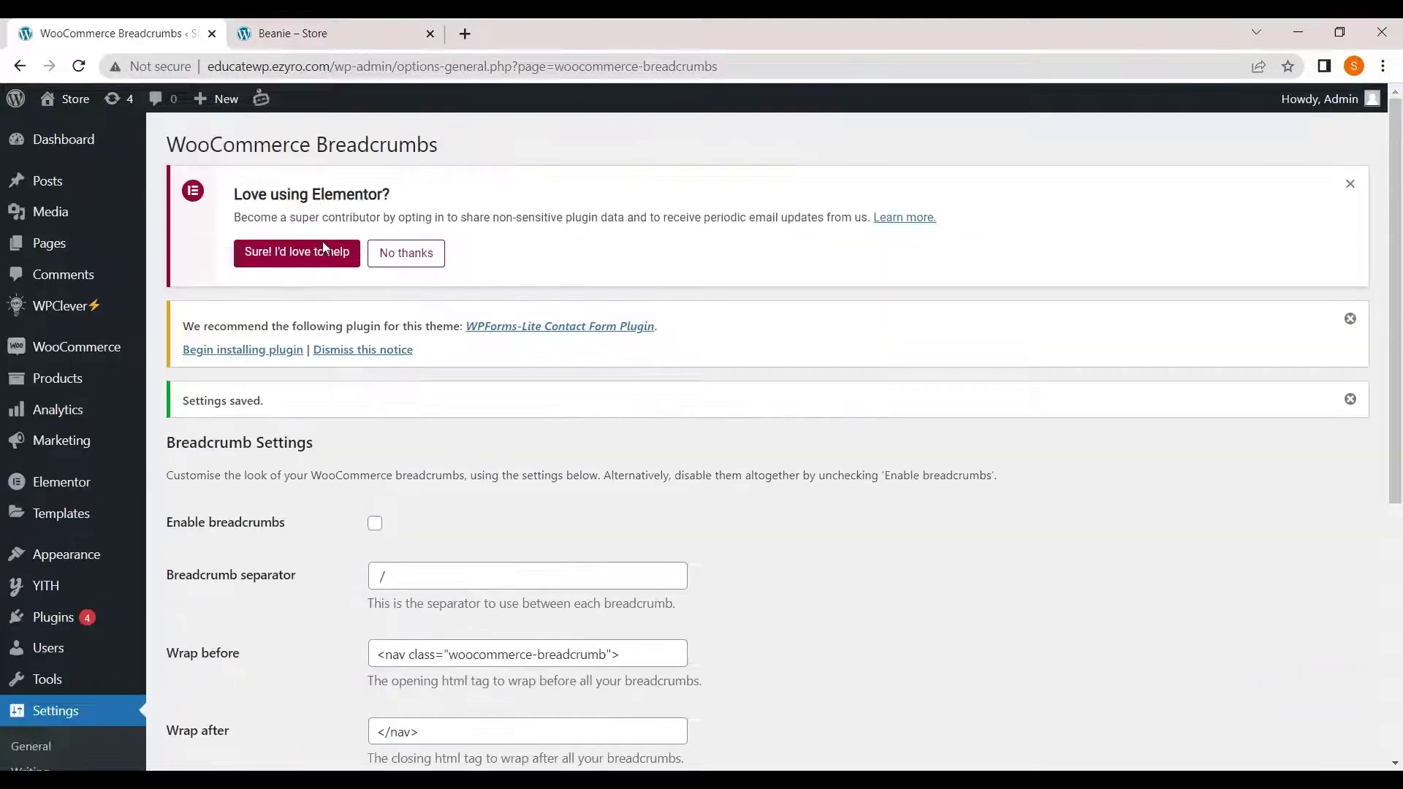
Reload the Beanie product page to check its breadcrumb
{"action": "left_click", "coordinate": [296, 31]}
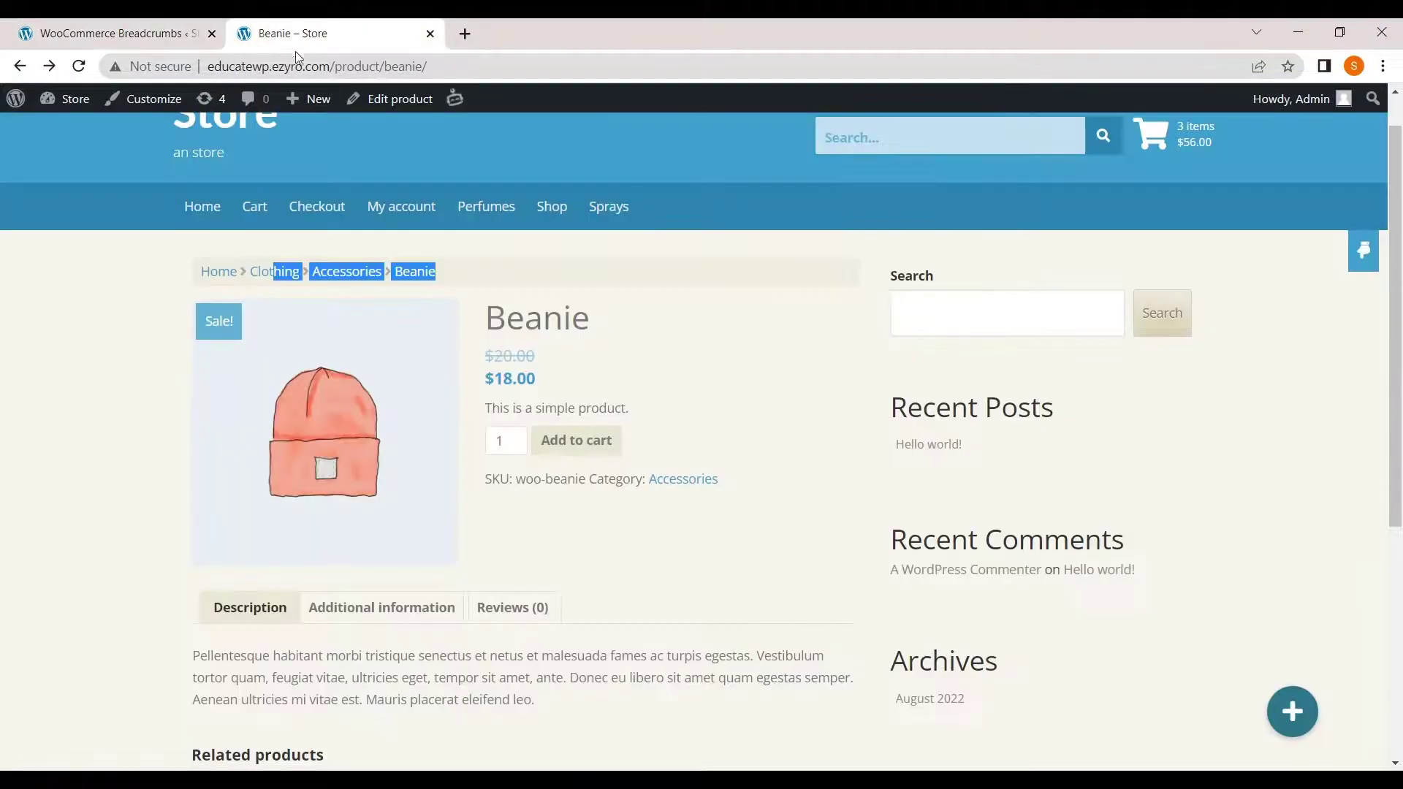
{"action": "left_click", "coordinate": [212, 272]}
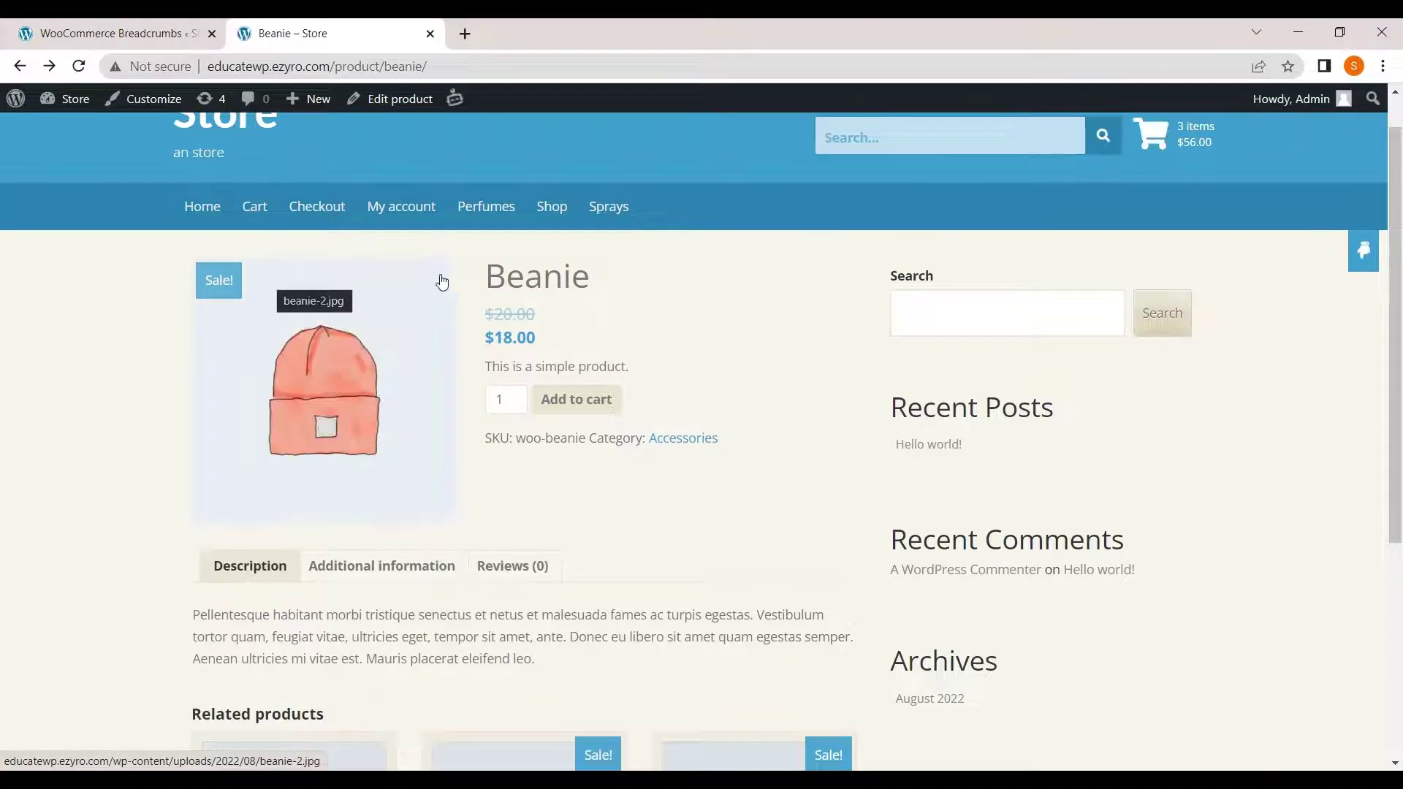
{"action": "scroll", "coordinate": [484, 342], "scroll_direction": "down", "scroll_amount": 5}
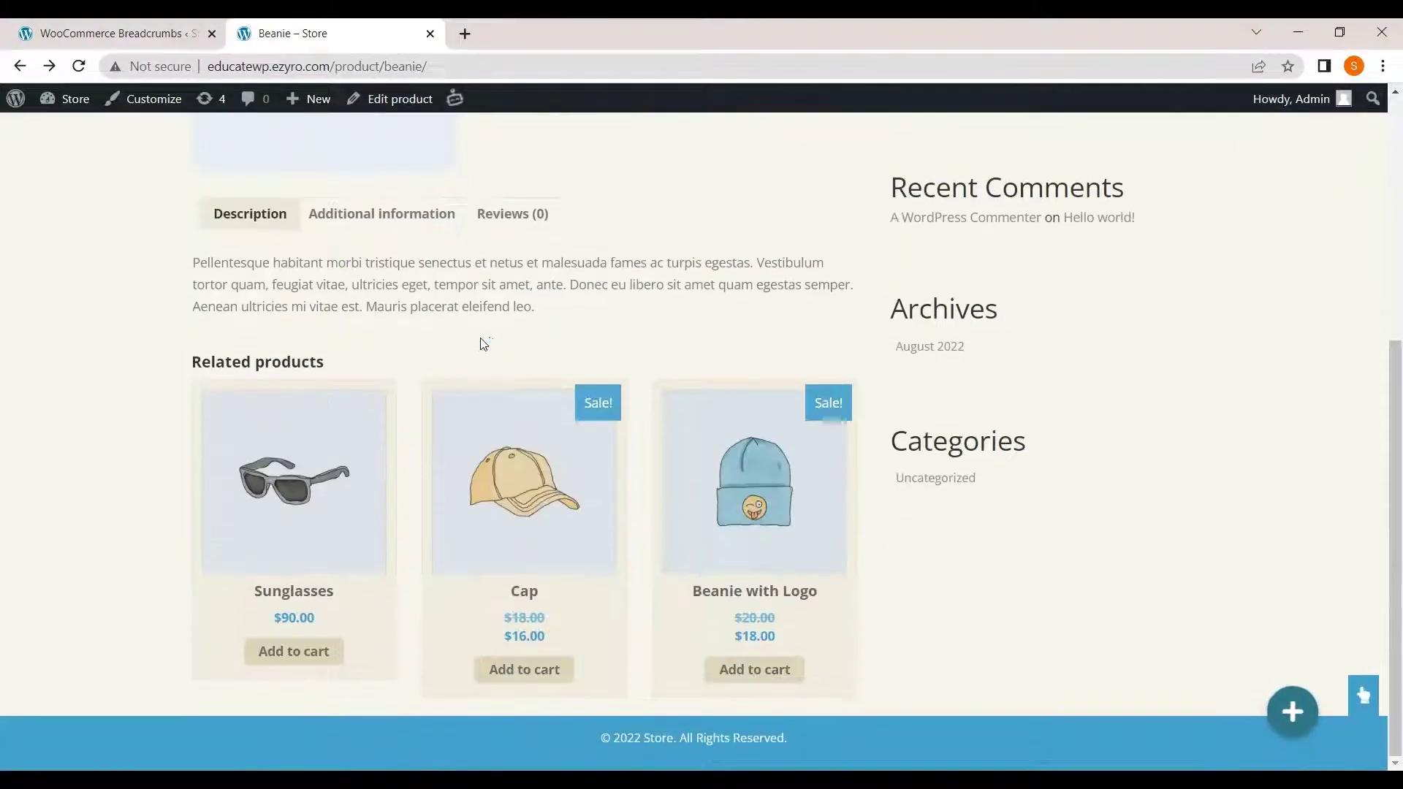
{"action": "scroll", "coordinate": [482, 344], "scroll_direction": "up", "scroll_amount": 6}
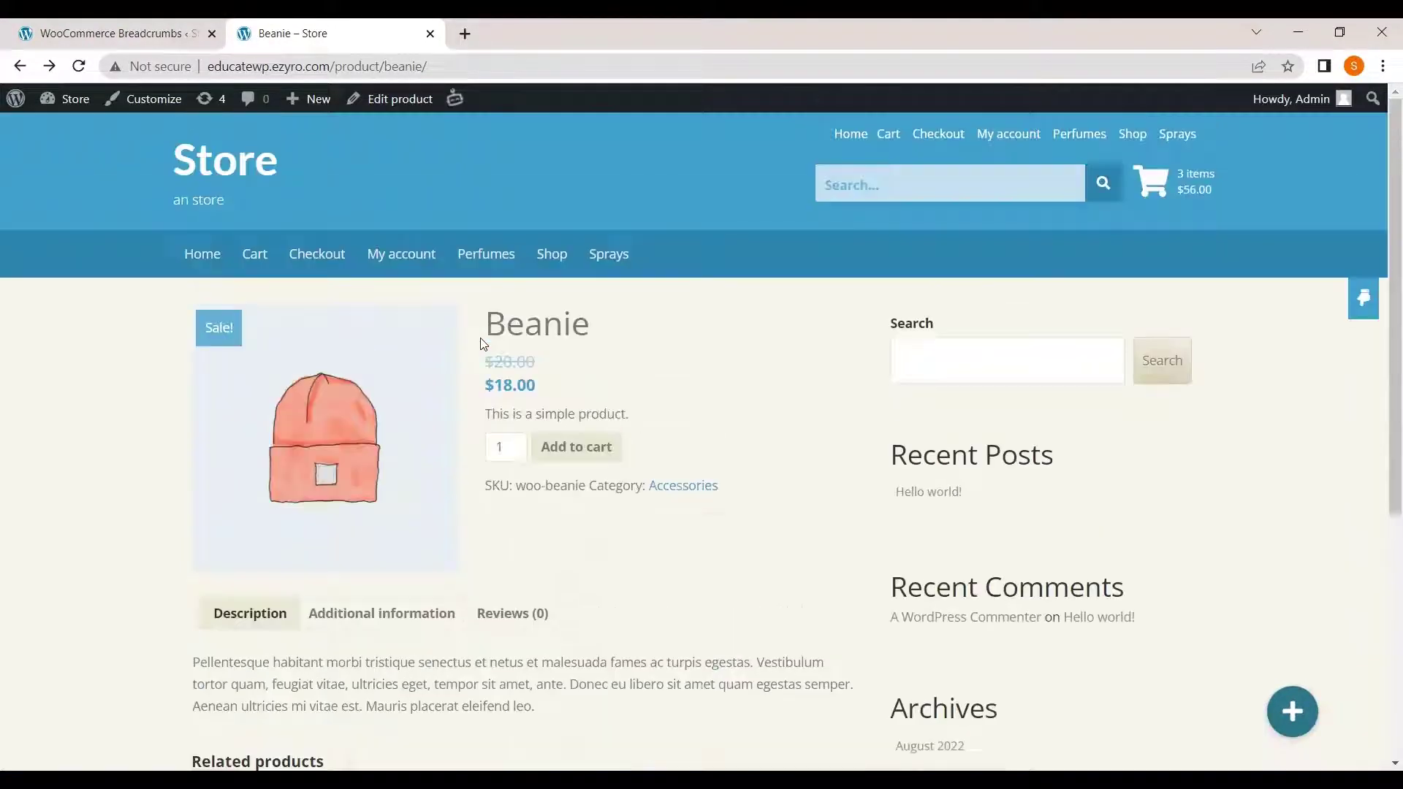
Open the Shop page and scroll its product grid, which shows no breadcrumb
{"action": "left_click", "coordinate": [560, 252]}
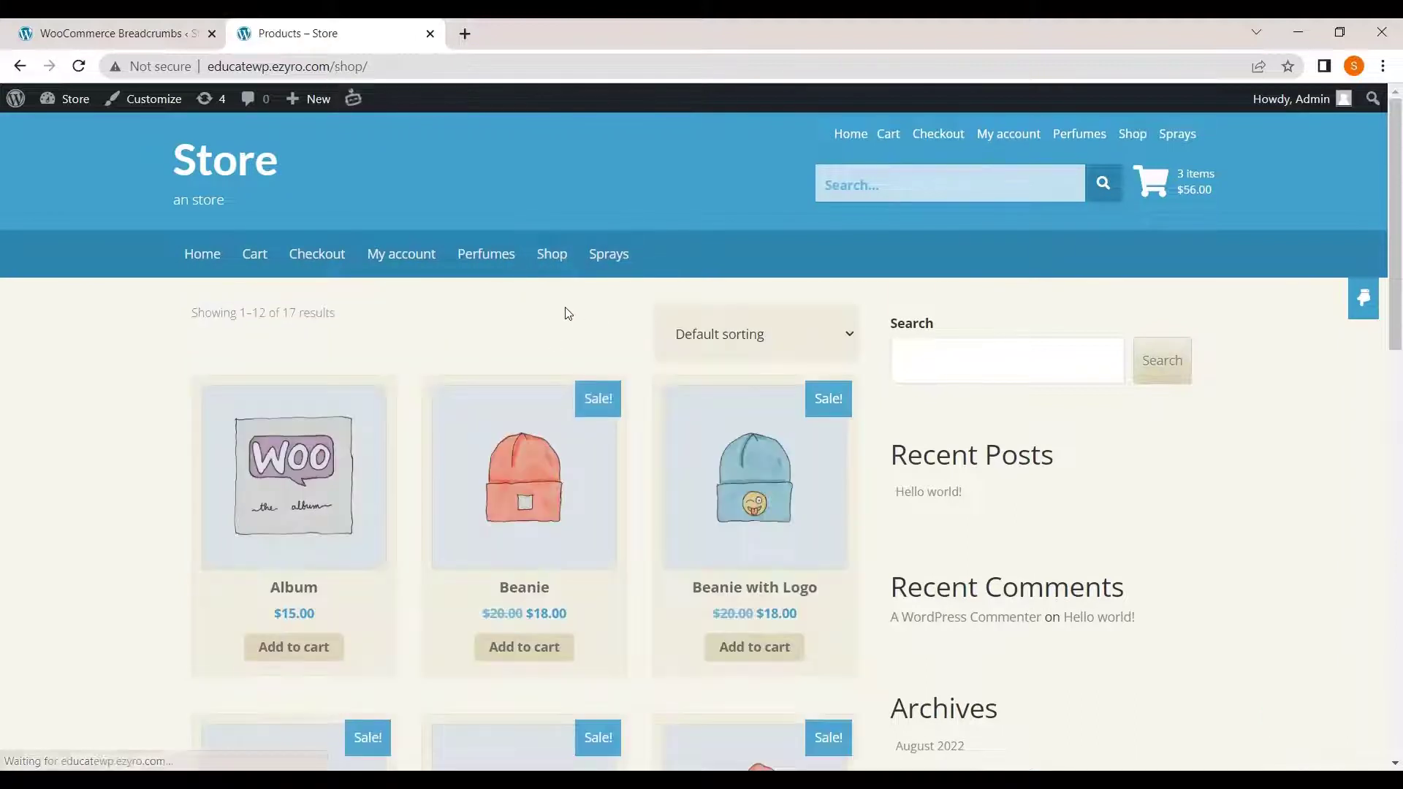
{"action": "scroll", "coordinate": [565, 309], "scroll_direction": "down", "scroll_amount": 1}
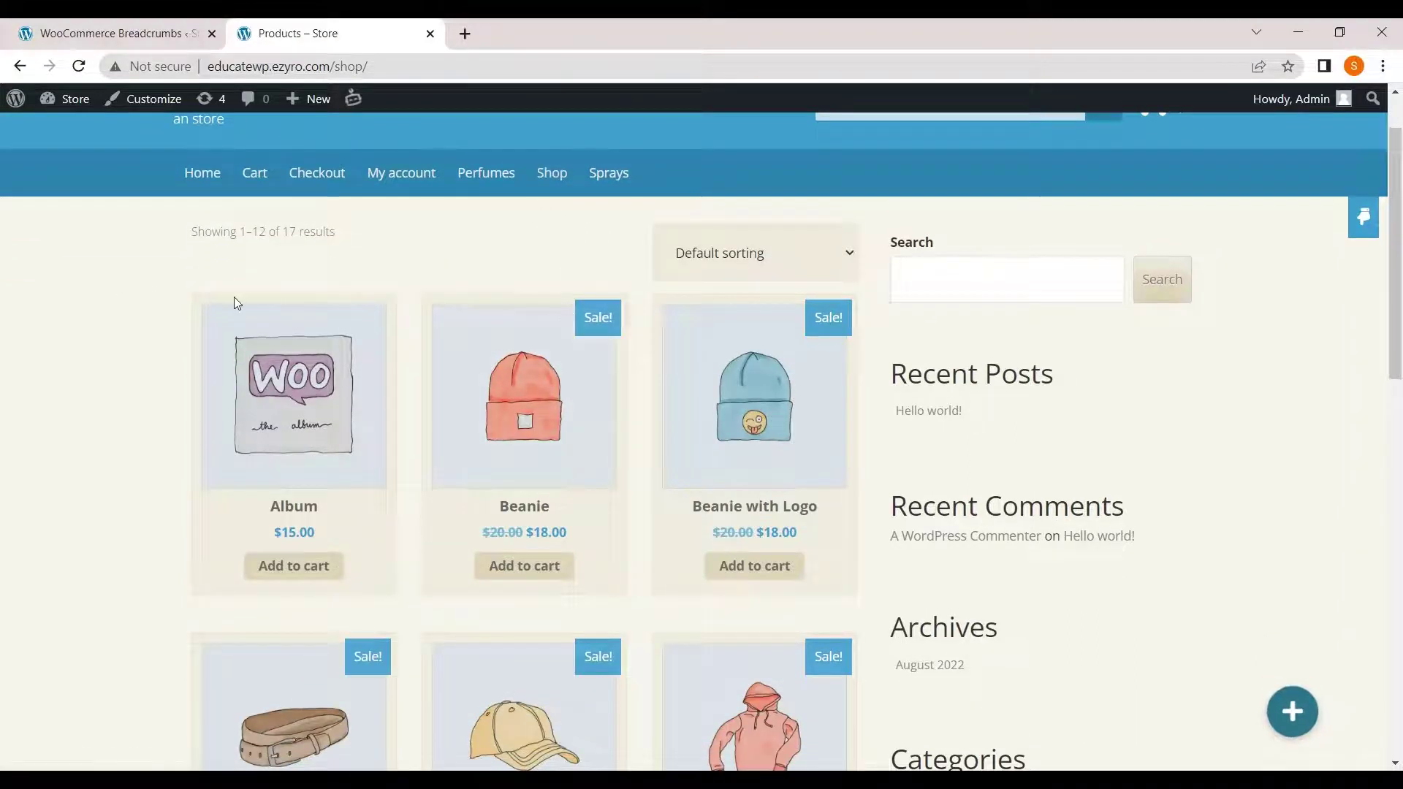
{"action": "scroll", "coordinate": [558, 454], "scroll_direction": "down", "scroll_amount": 5}
{"action": "scroll", "coordinate": [558, 454], "scroll_direction": "up", "scroll_amount": 6}
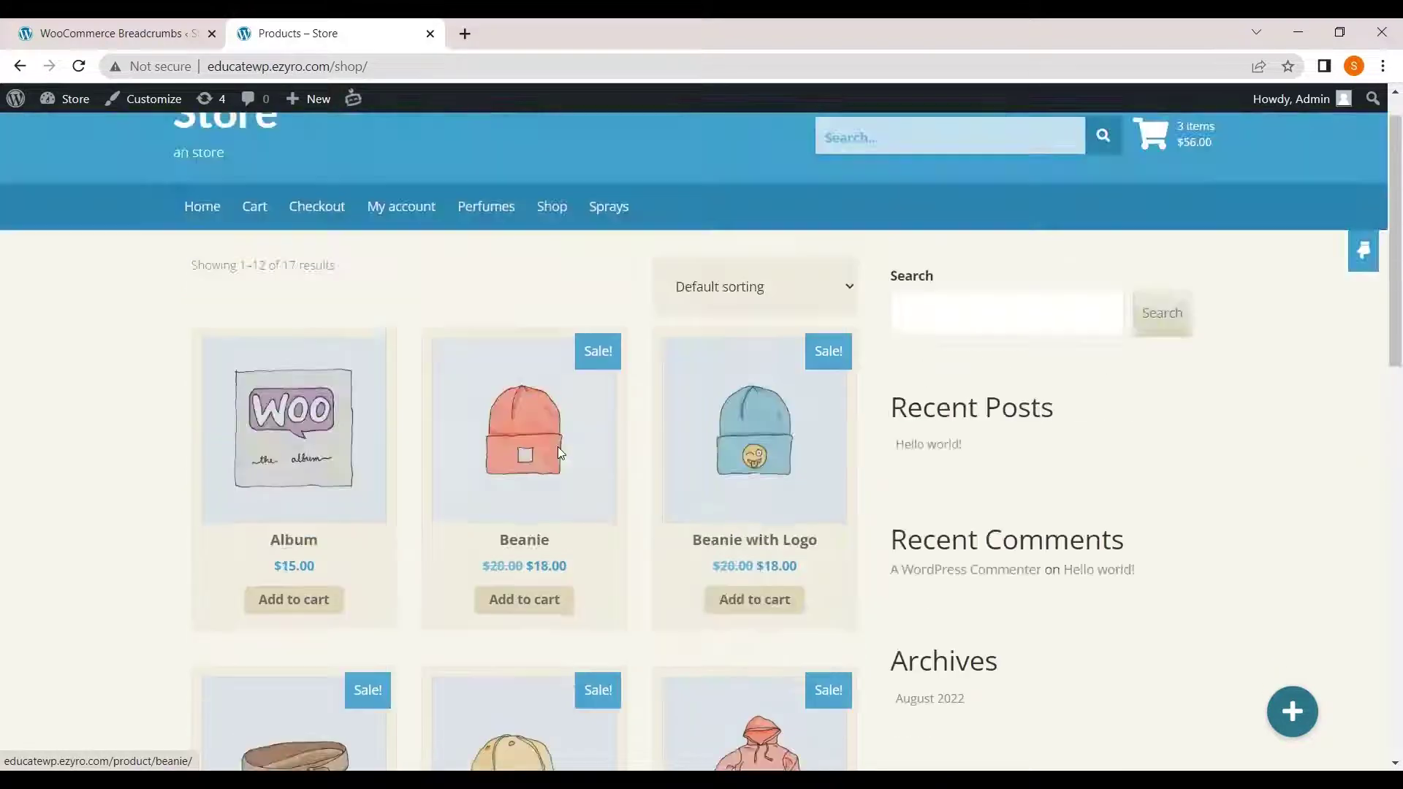
Check Enable breadcrumbs on the breadcrumb settings page and save
{"action": "left_click", "coordinate": [109, 33]}
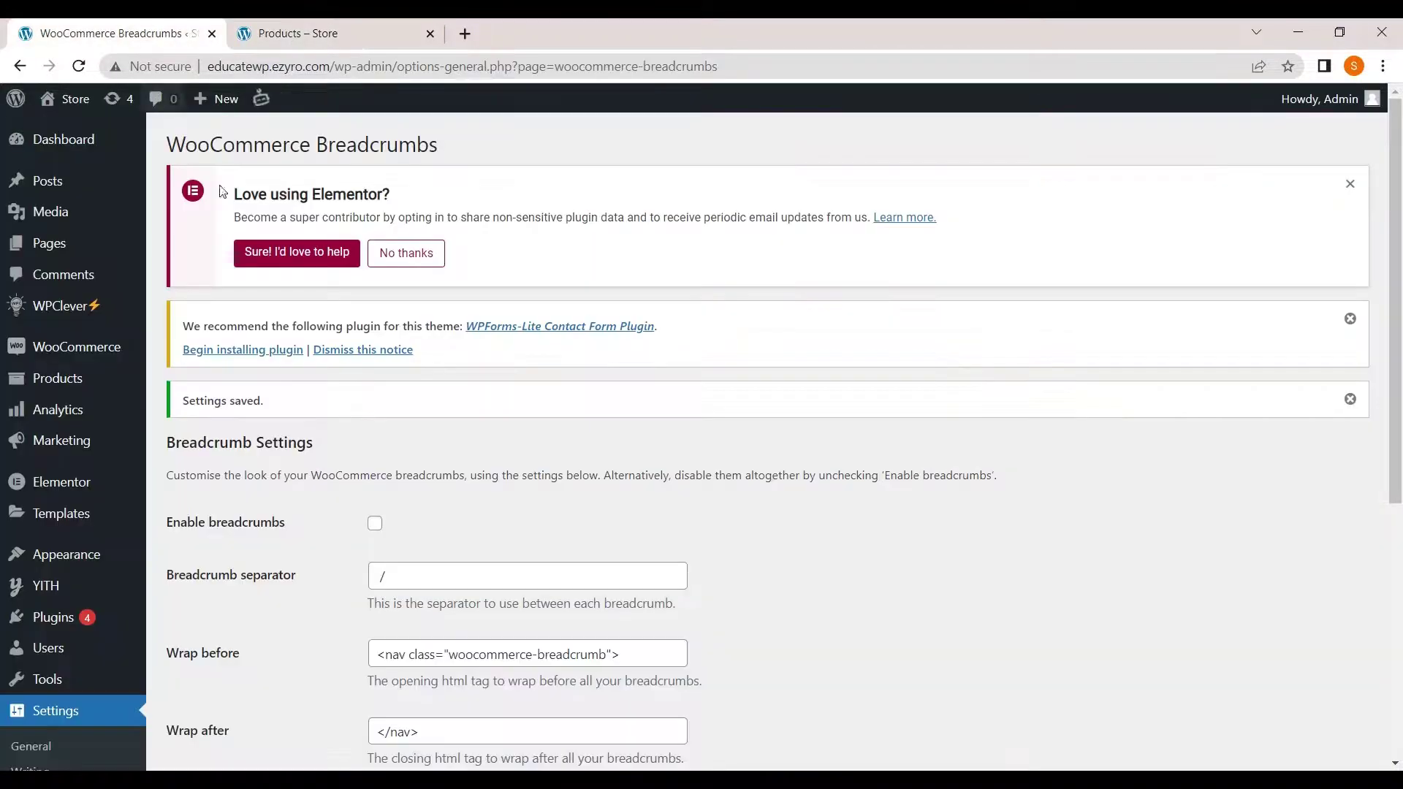
{"action": "scroll", "coordinate": [358, 428], "scroll_direction": "down", "scroll_amount": 4}
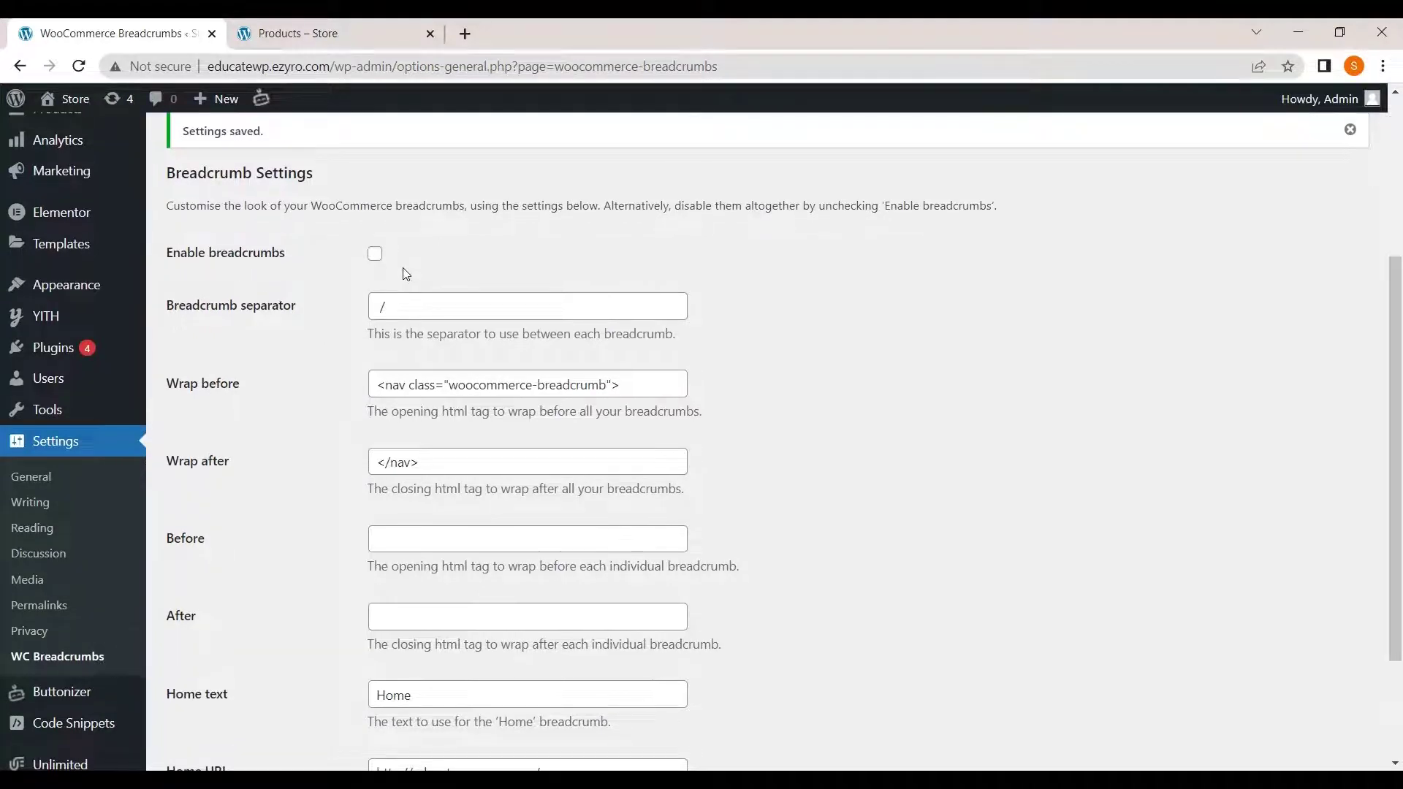
{"action": "scroll", "coordinate": [407, 274], "scroll_direction": "up", "scroll_amount": 1}
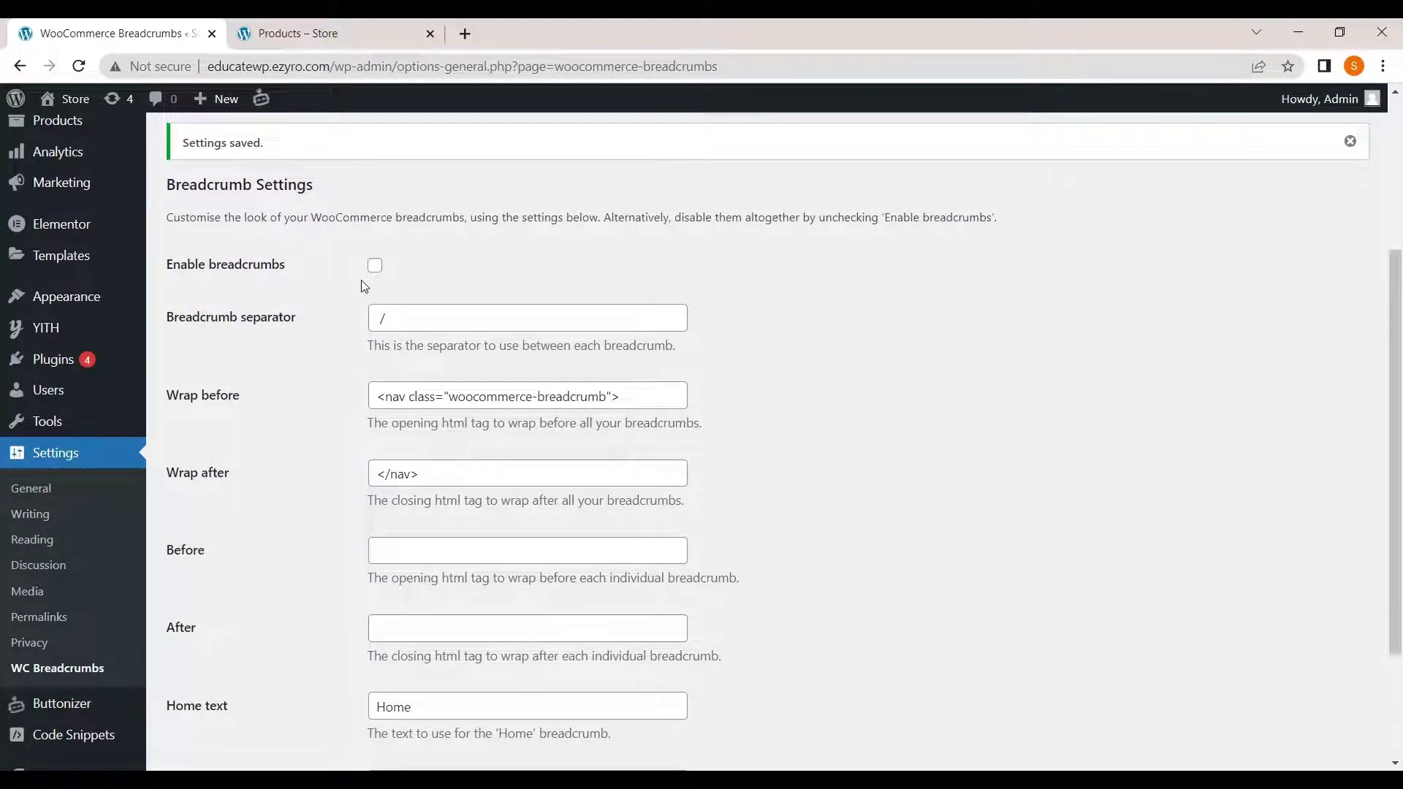
{"action": "scroll", "coordinate": [384, 290], "scroll_direction": "down", "scroll_amount": 1}
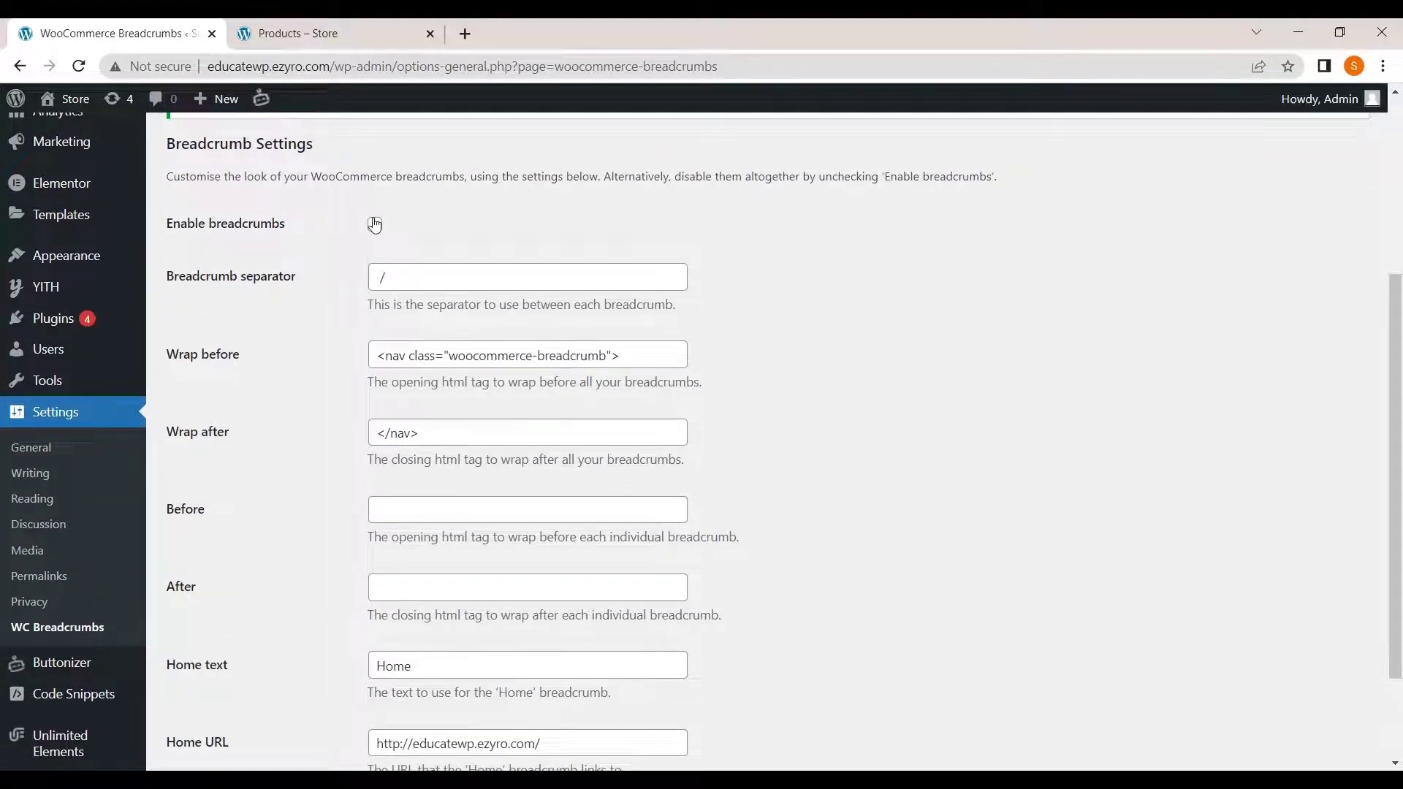
{"action": "left_click", "coordinate": [375, 224]}
{"action": "scroll", "coordinate": [272, 386], "scroll_direction": "down", "scroll_amount": 3}
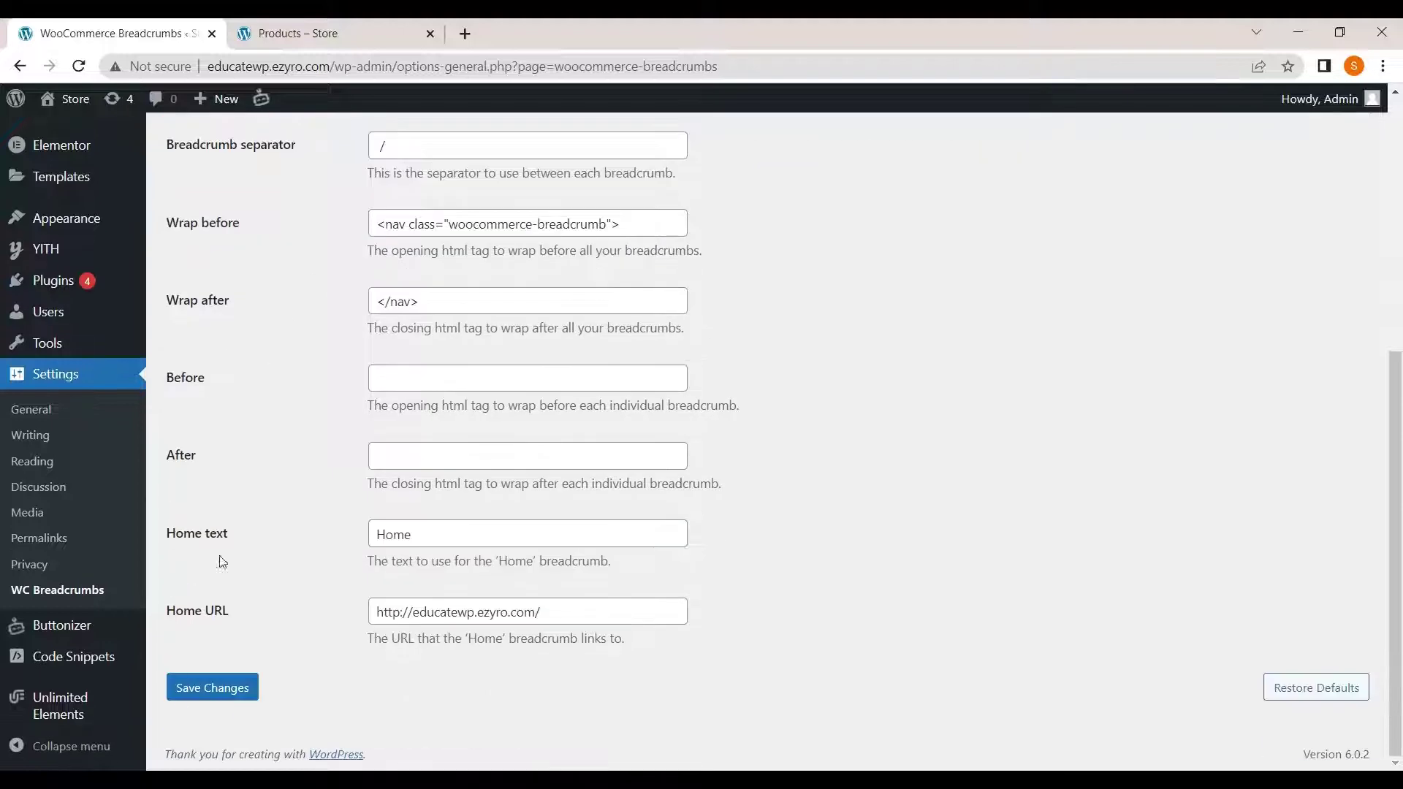
{"action": "left_click", "coordinate": [214, 686]}
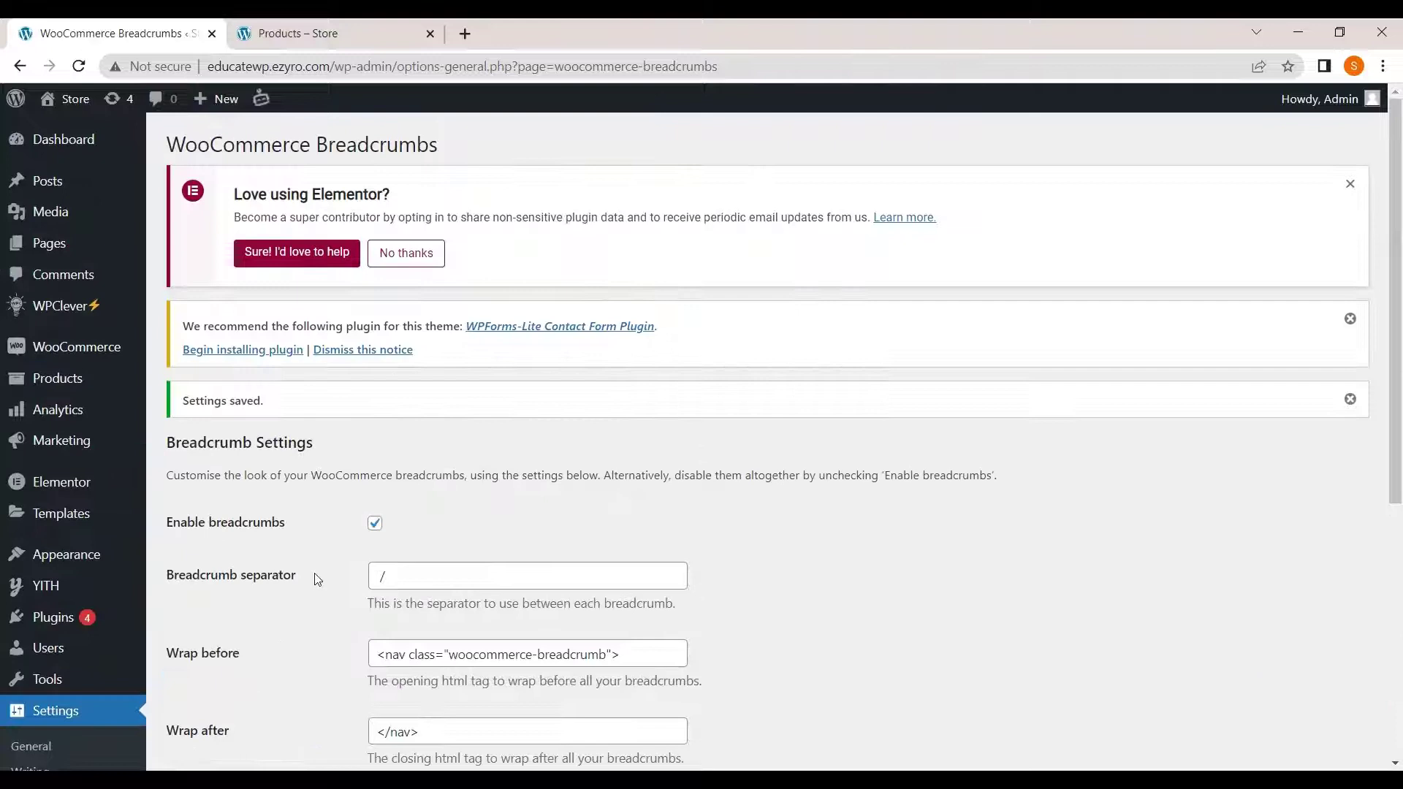
Change the breadcrumb separator to ':' and the home text to 'Store', then save
{"action": "scroll", "coordinate": [318, 579], "scroll_direction": "down", "scroll_amount": 3}
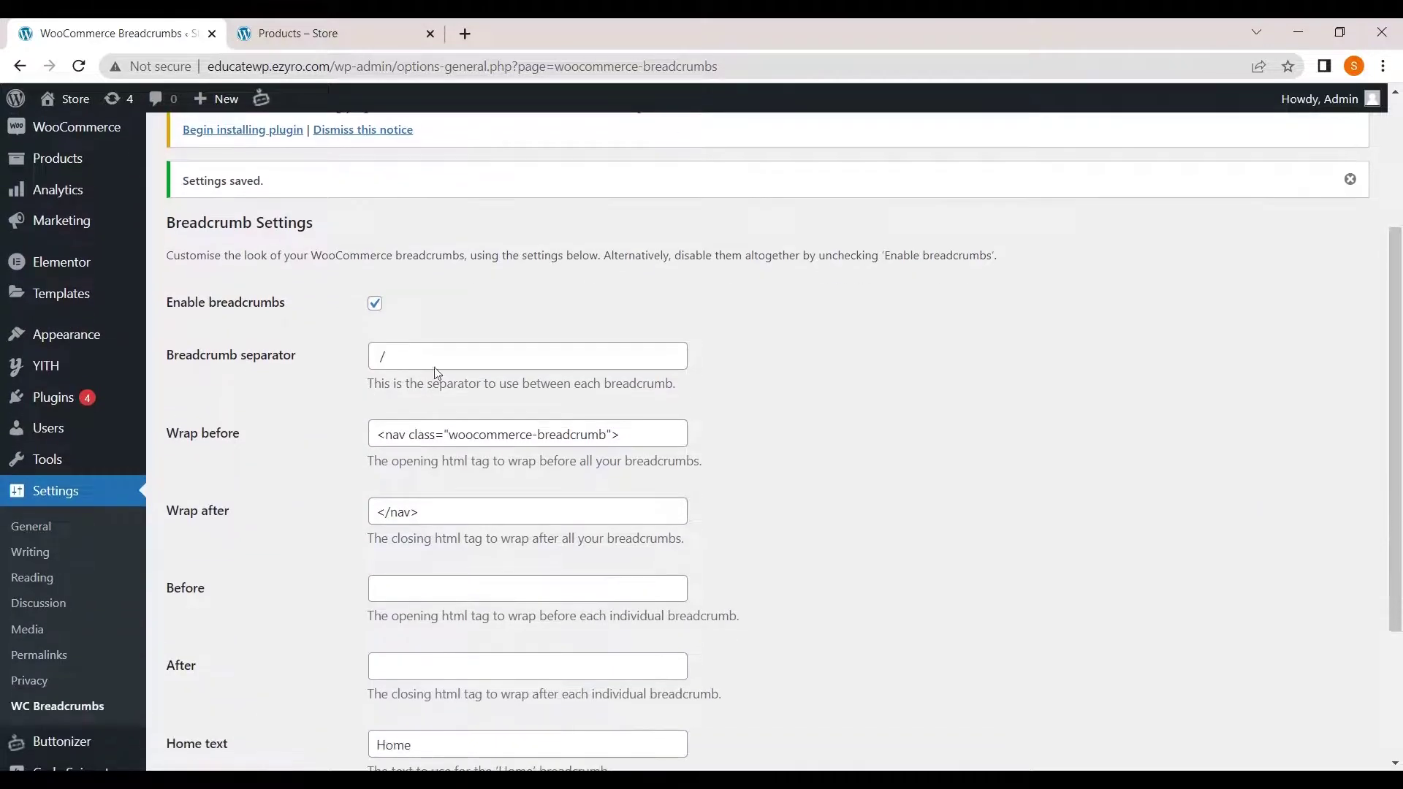
{"action": "left_click_drag", "start_coordinate": [435, 368], "coordinate": [353, 363]}
{"action": "key", "text": "BackSpace"}
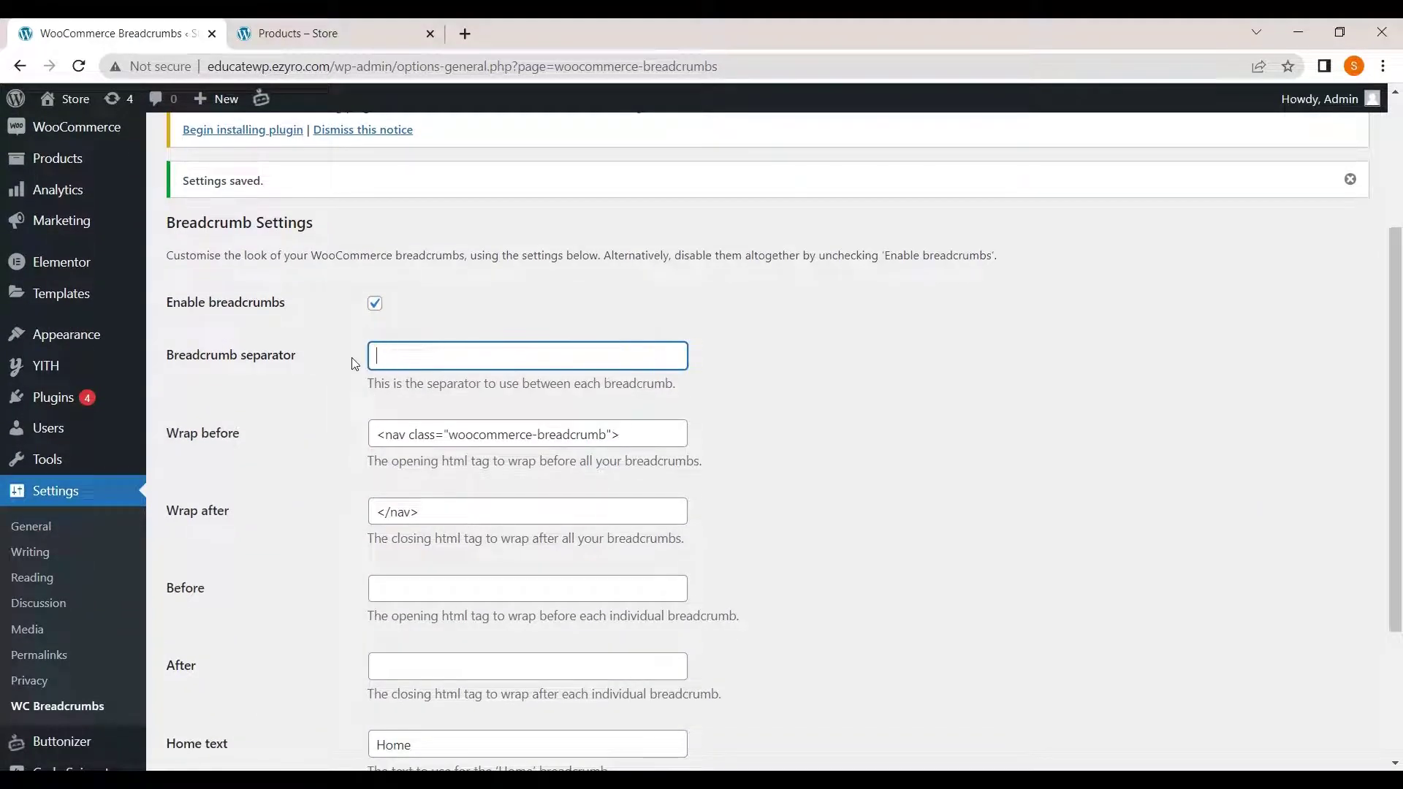
{"action": "type", "text": ">"}
{"action": "scroll", "coordinate": [352, 357], "scroll_direction": "down", "scroll_amount": 3}
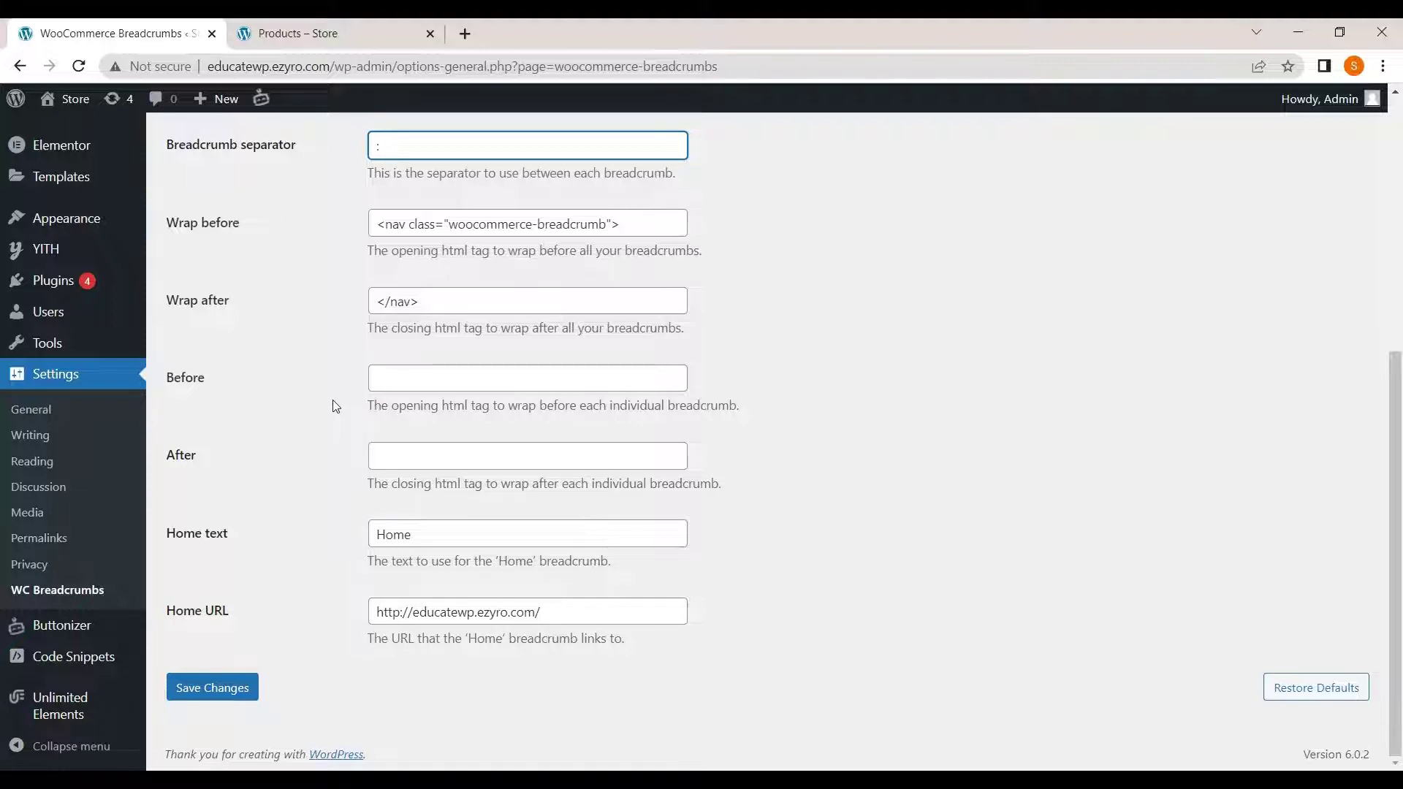
{"action": "left_click", "coordinate": [380, 378]}
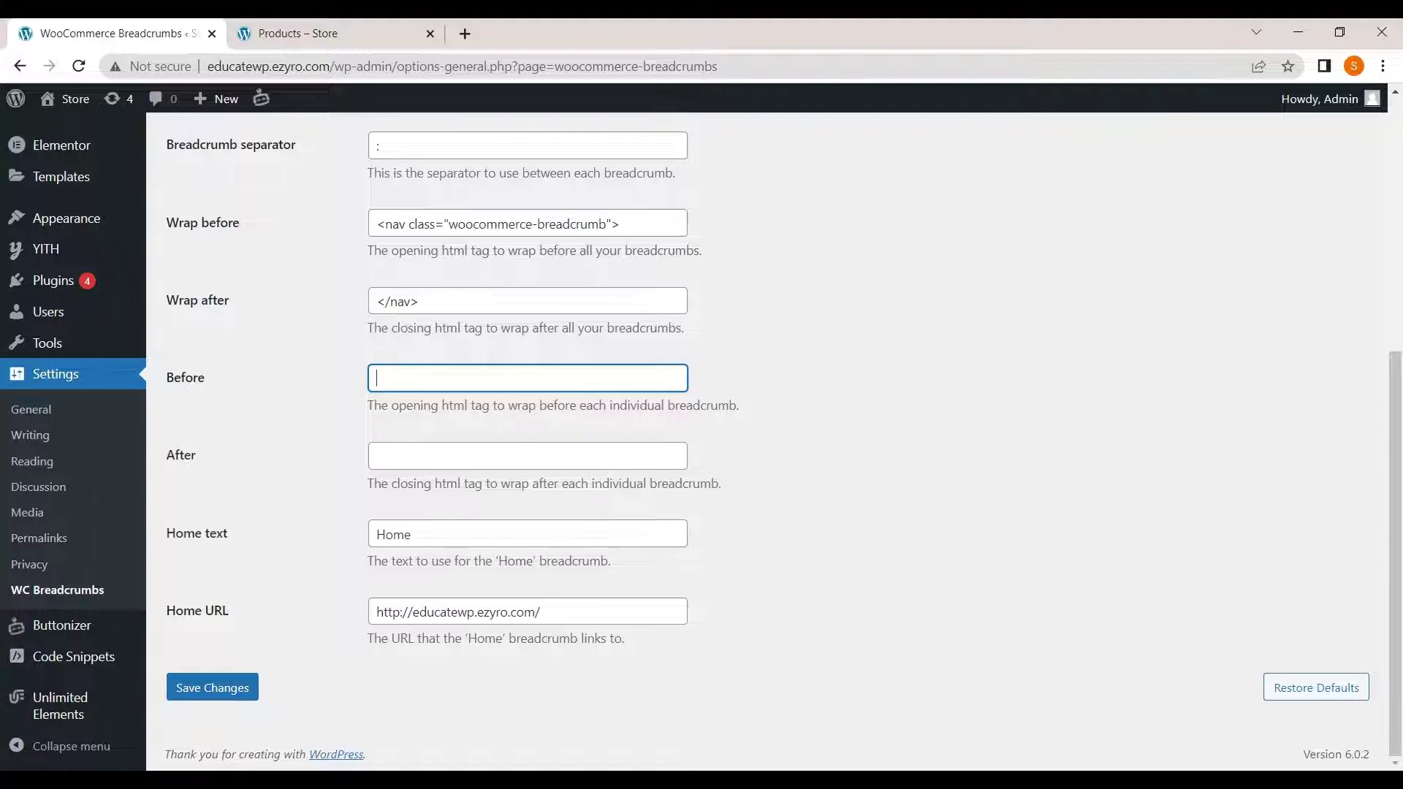
{"action": "left_click_drag", "start_coordinate": [424, 535], "coordinate": [346, 546]}
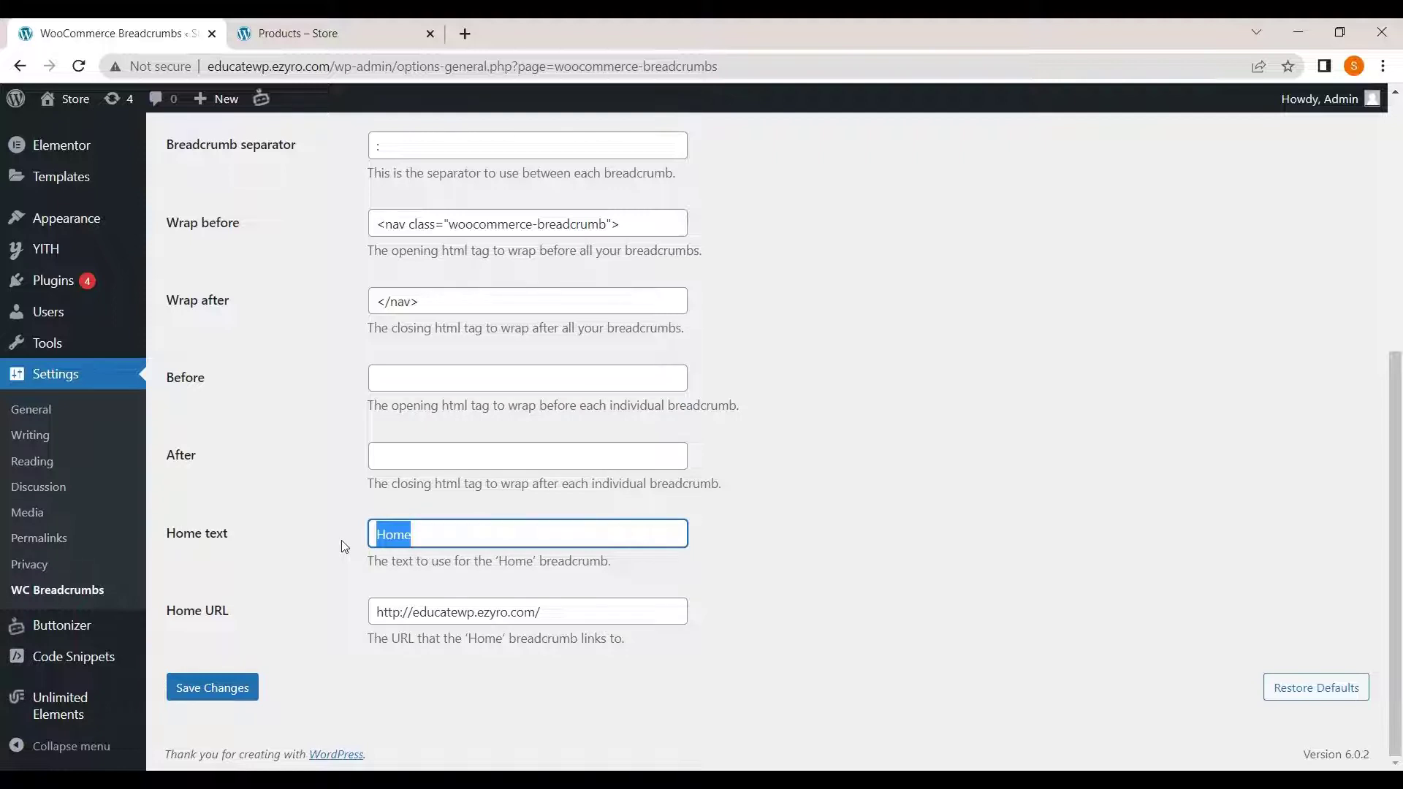
{"action": "key", "text": "BackSpace"}
{"action": "type", "text": "re"}
{"action": "left_click", "coordinate": [224, 688]}
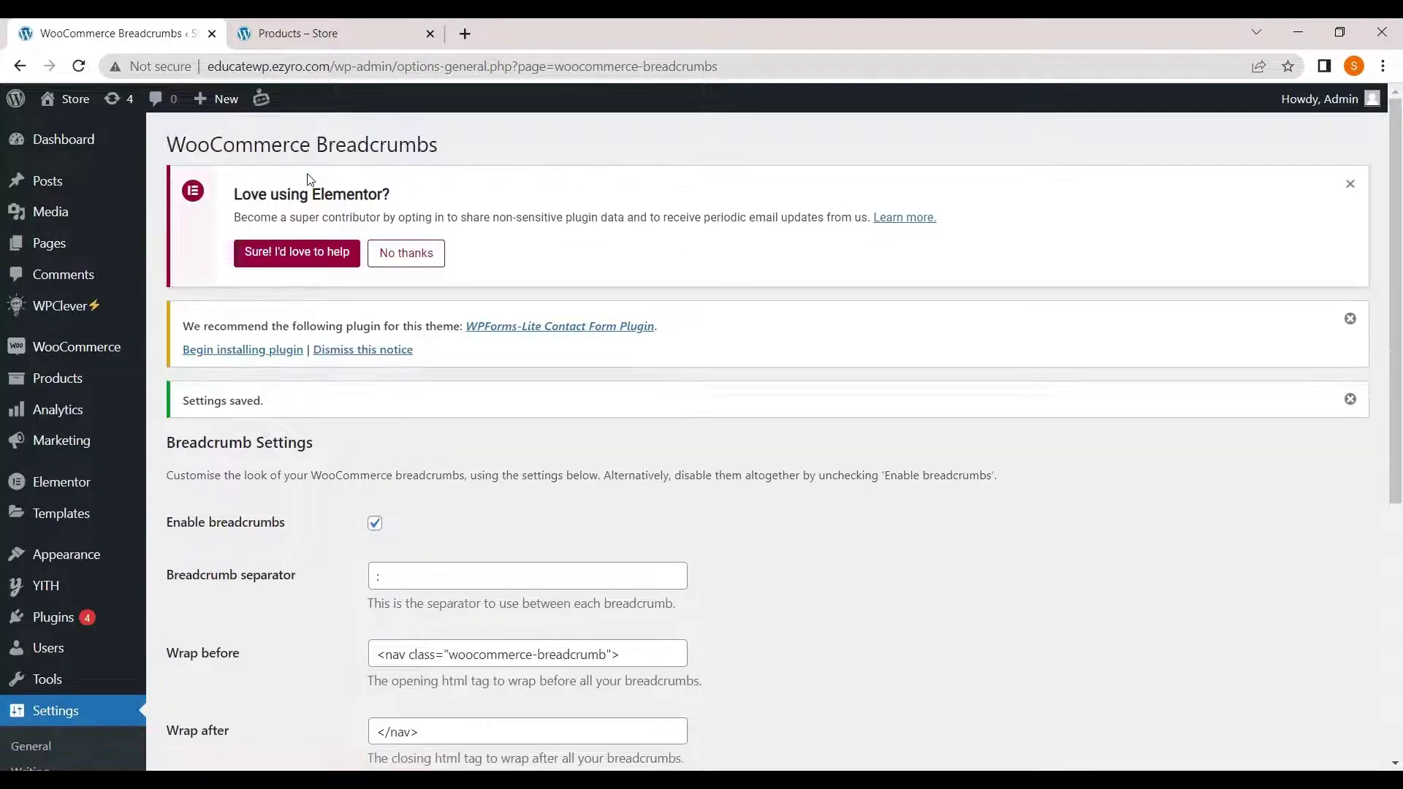
{"action": "scroll", "coordinate": [307, 173], "scroll_direction": "down", "scroll_amount": 1}
Reload Shop to see the 'Store:Shop' breadcrumb, follow its Store link, then return to Shop
{"action": "left_click", "coordinate": [338, 30]}
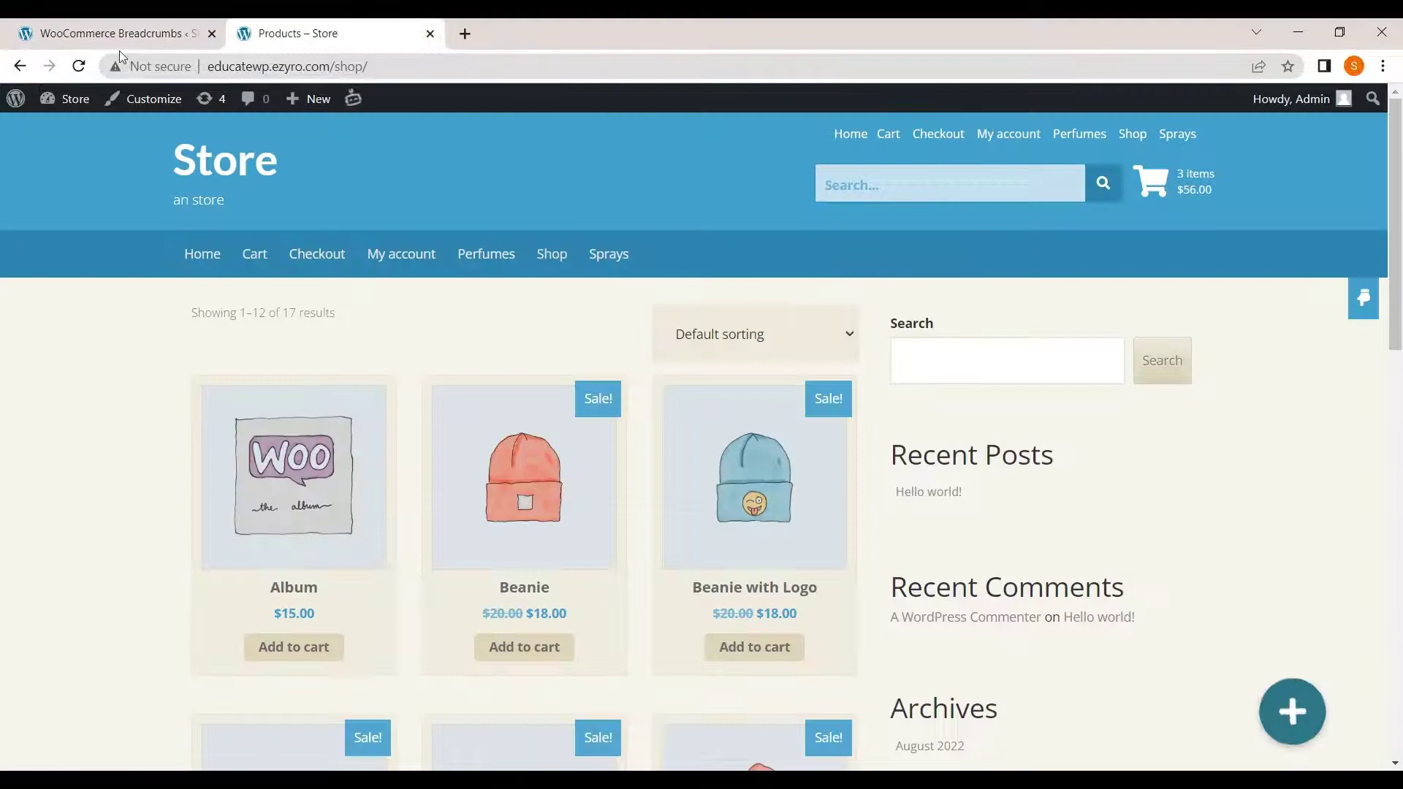
{"action": "left_click", "coordinate": [80, 71]}
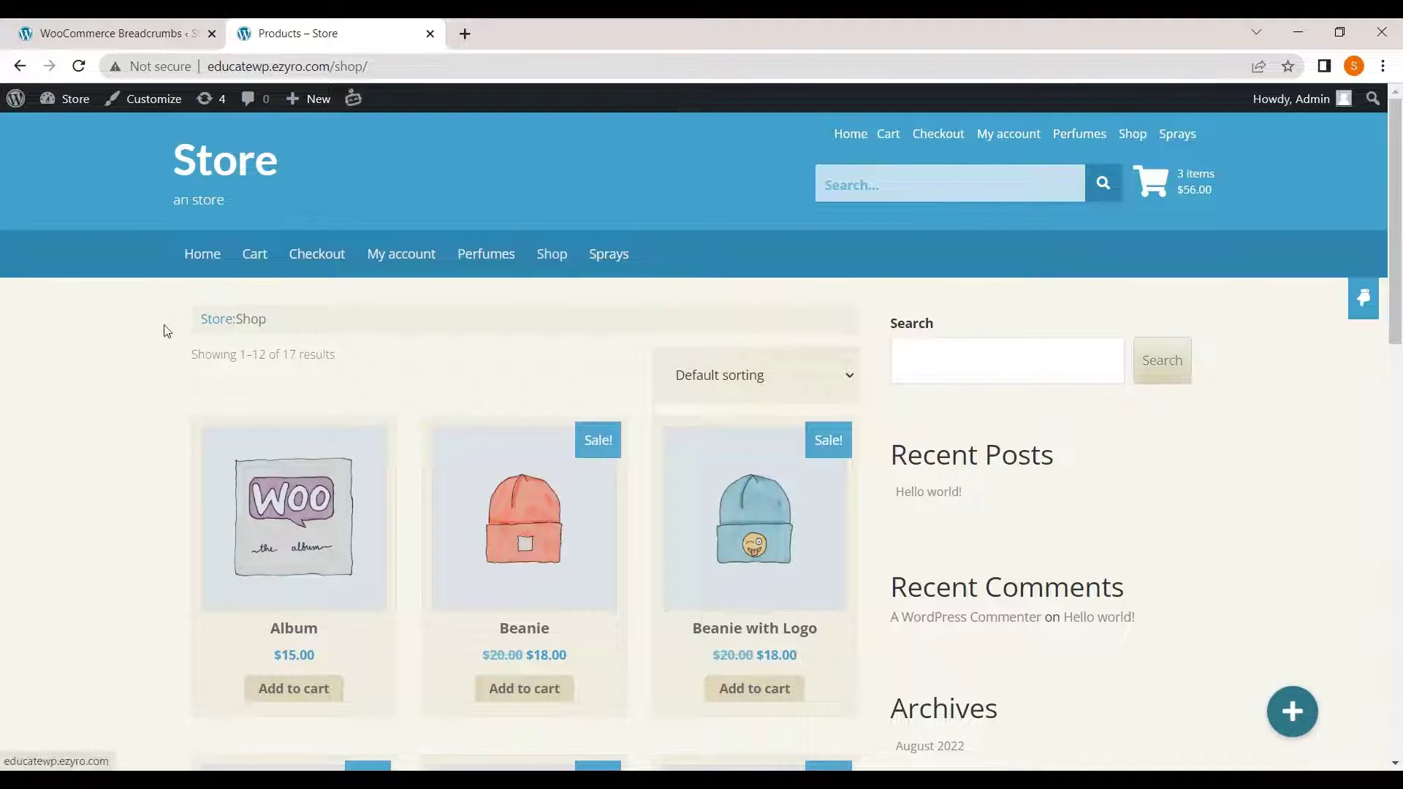
{"action": "left_click", "coordinate": [217, 319]}
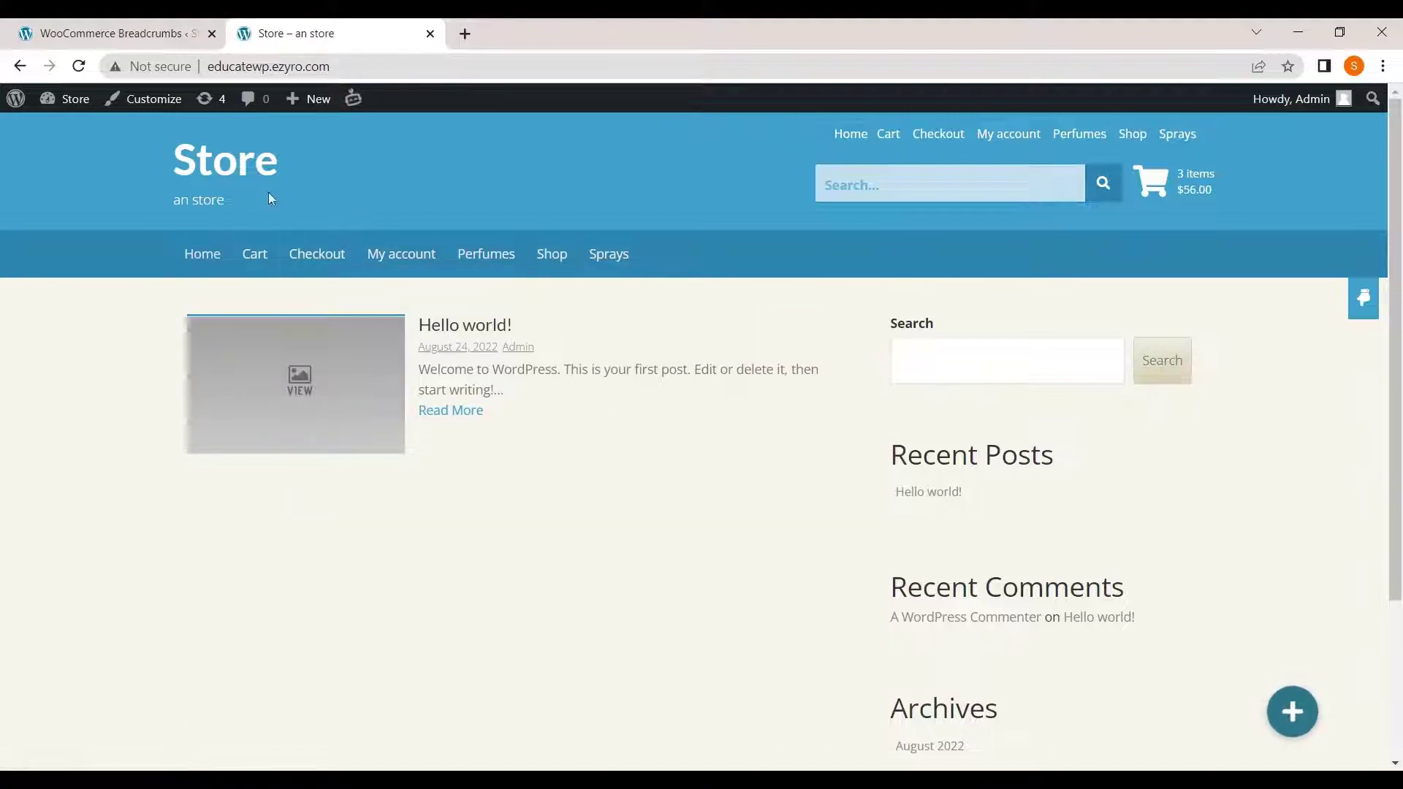
{"action": "left_click", "coordinate": [527, 260]}
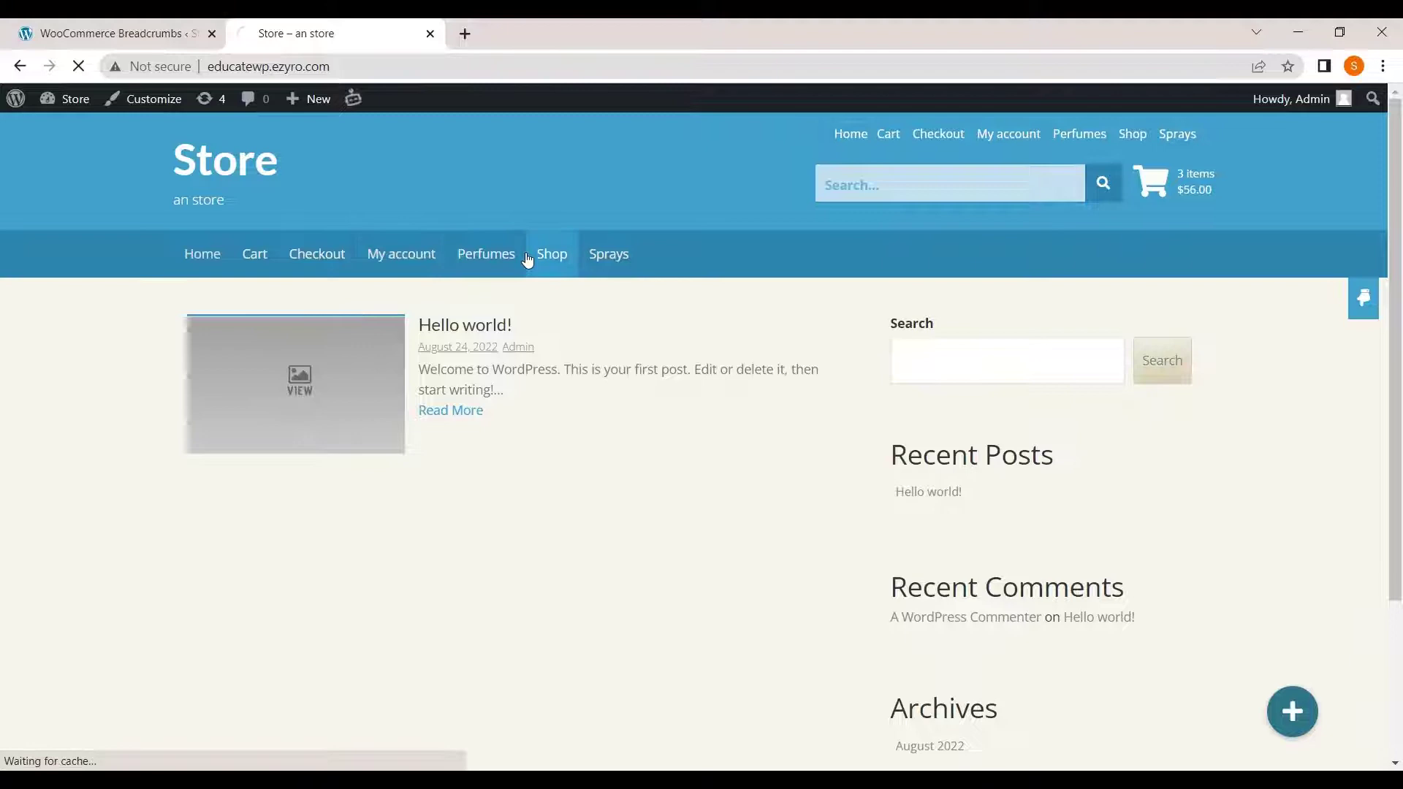
Leave the breadcrumb settings page for Plugins > Add New
{"action": "left_click", "coordinate": [95, 37]}
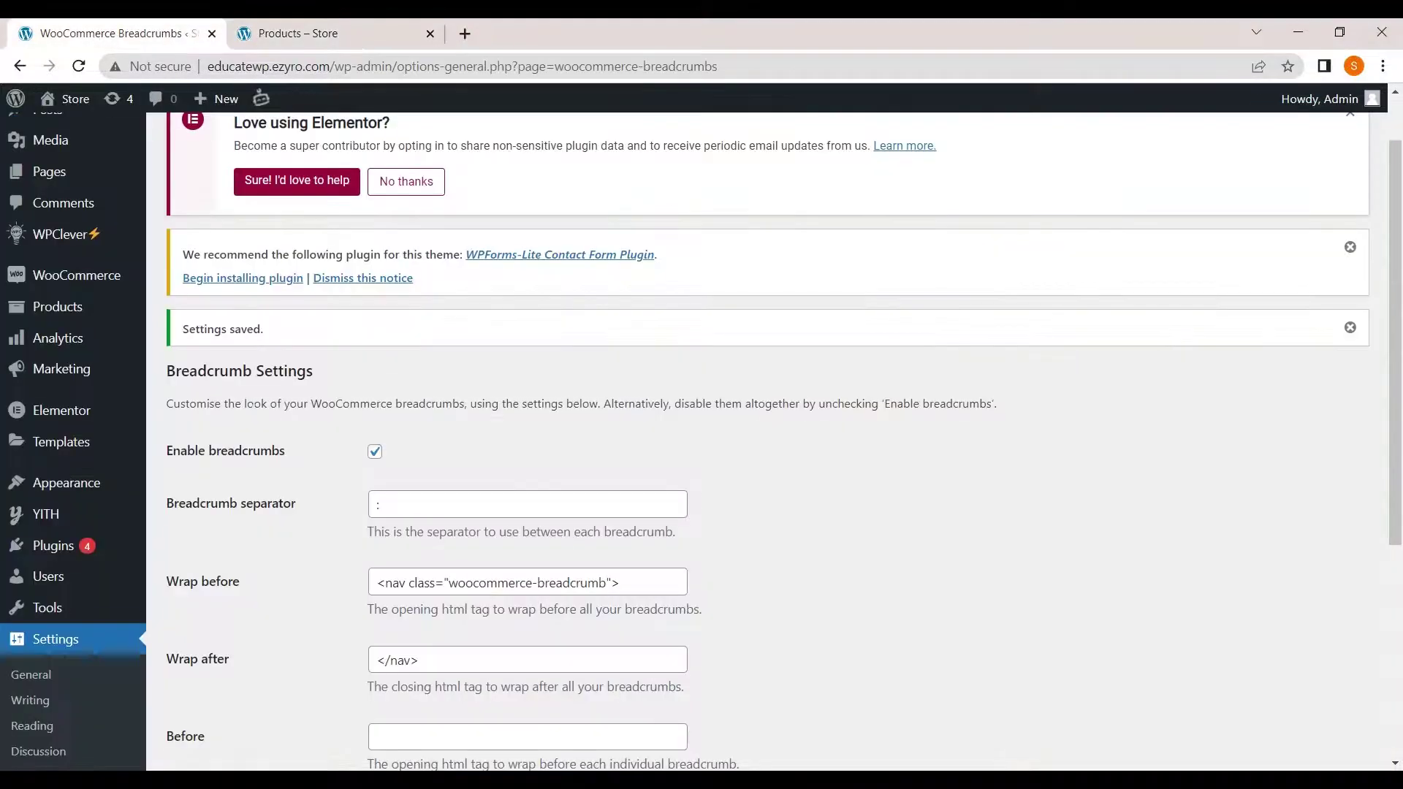
{"action": "scroll", "coordinate": [252, 416], "scroll_direction": "down", "scroll_amount": 5}
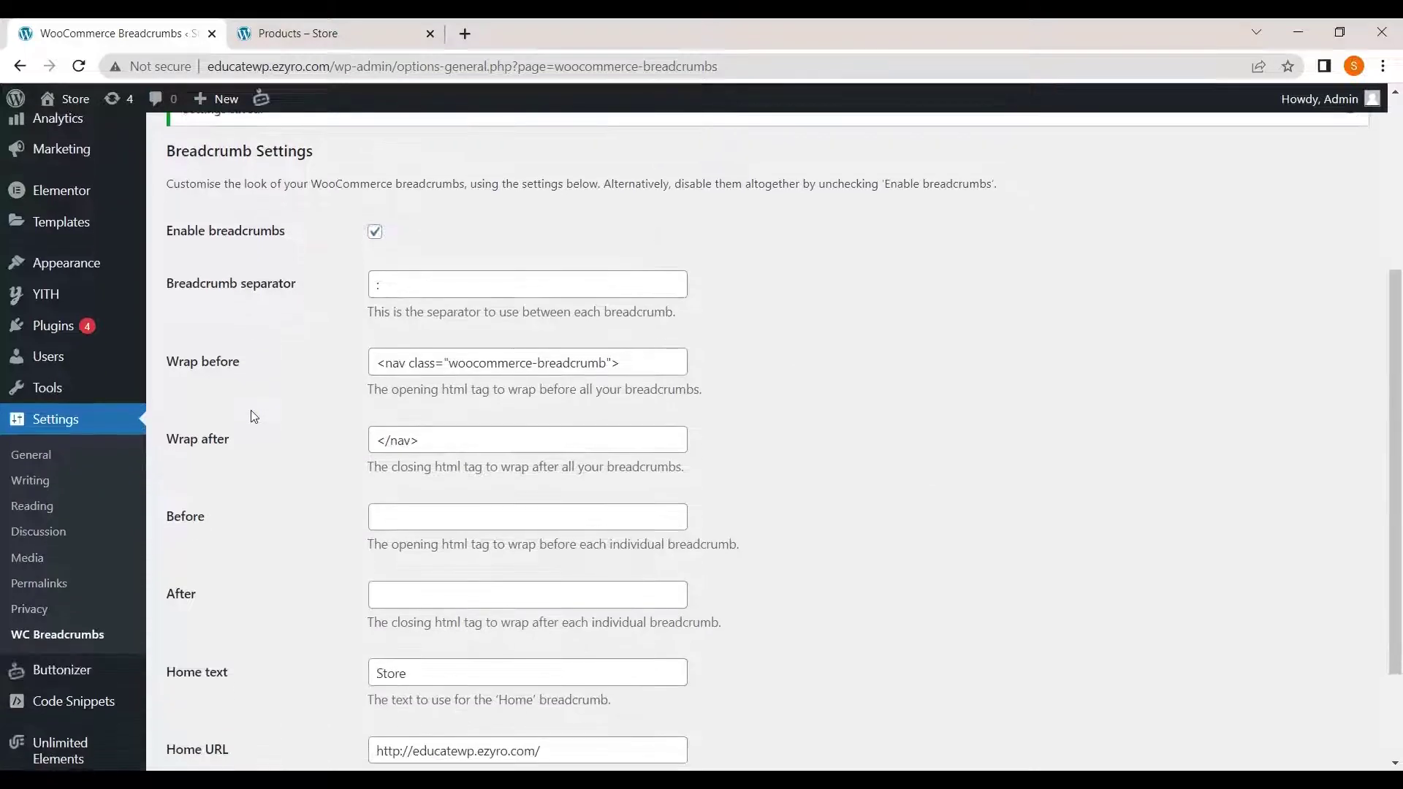
{"action": "scroll", "coordinate": [380, 351], "scroll_direction": "up", "scroll_amount": 5}
{"action": "scroll", "coordinate": [423, 380], "scroll_direction": "up", "scroll_amount": 2}
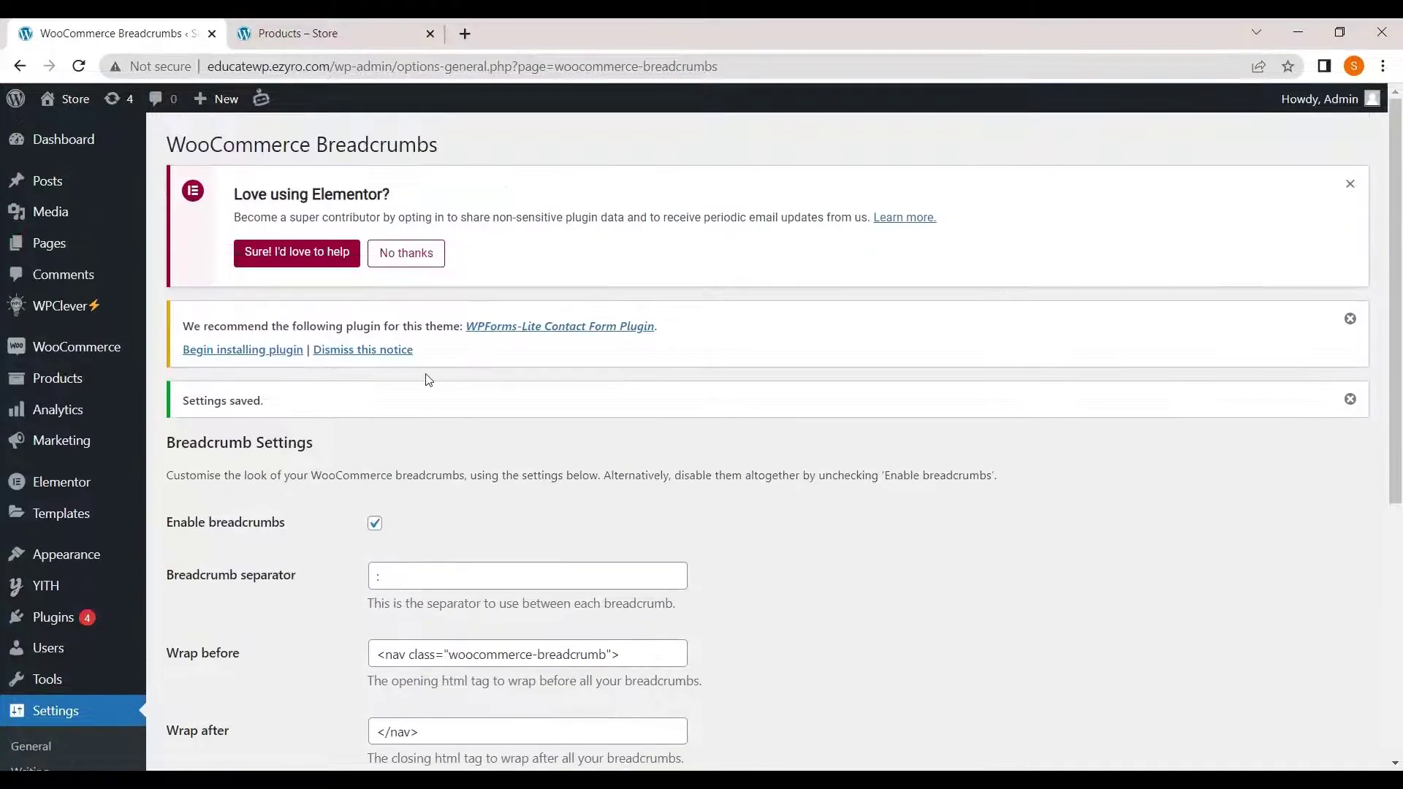
{"action": "scroll", "coordinate": [399, 396], "scroll_direction": "down", "scroll_amount": 5}
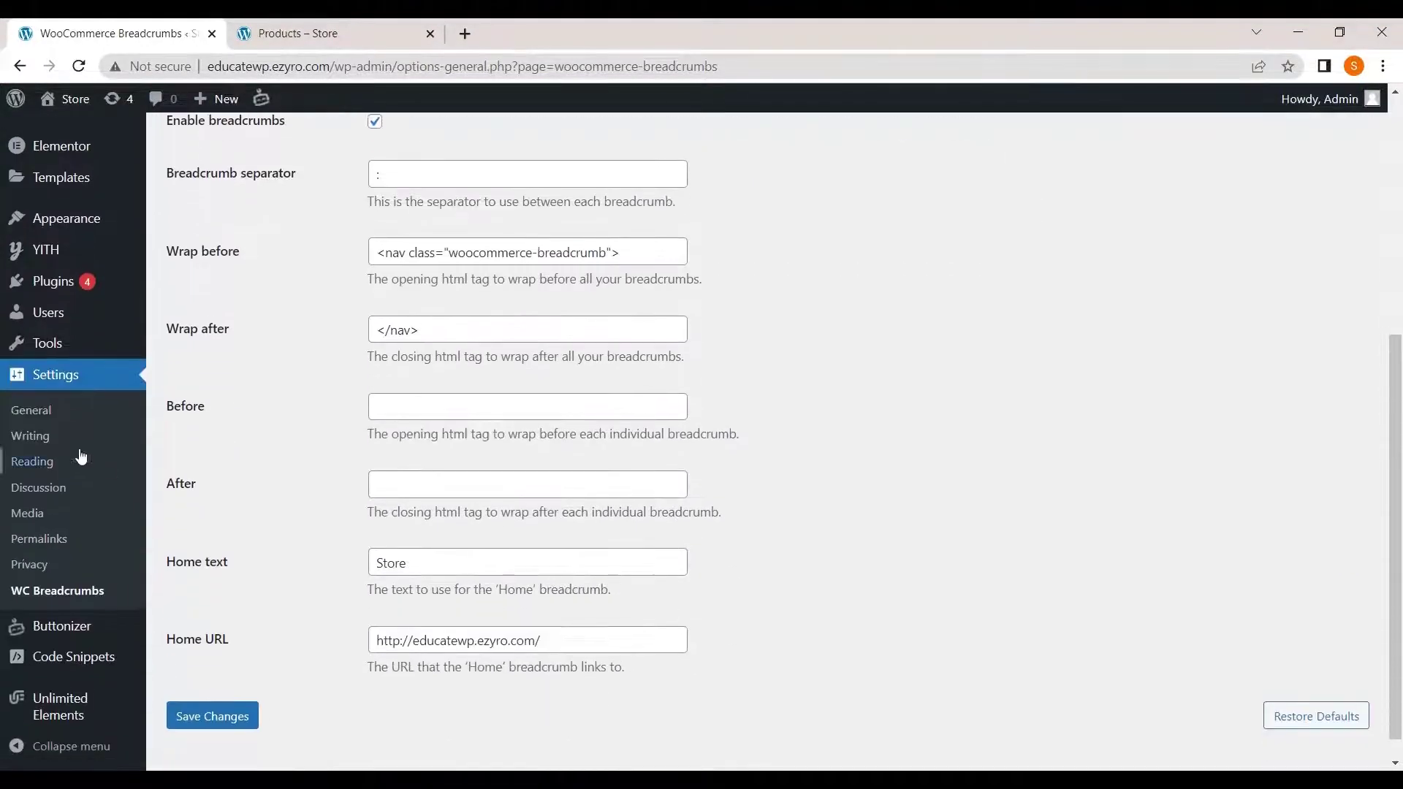
{"action": "mouse_move", "coordinate": [102, 281]}
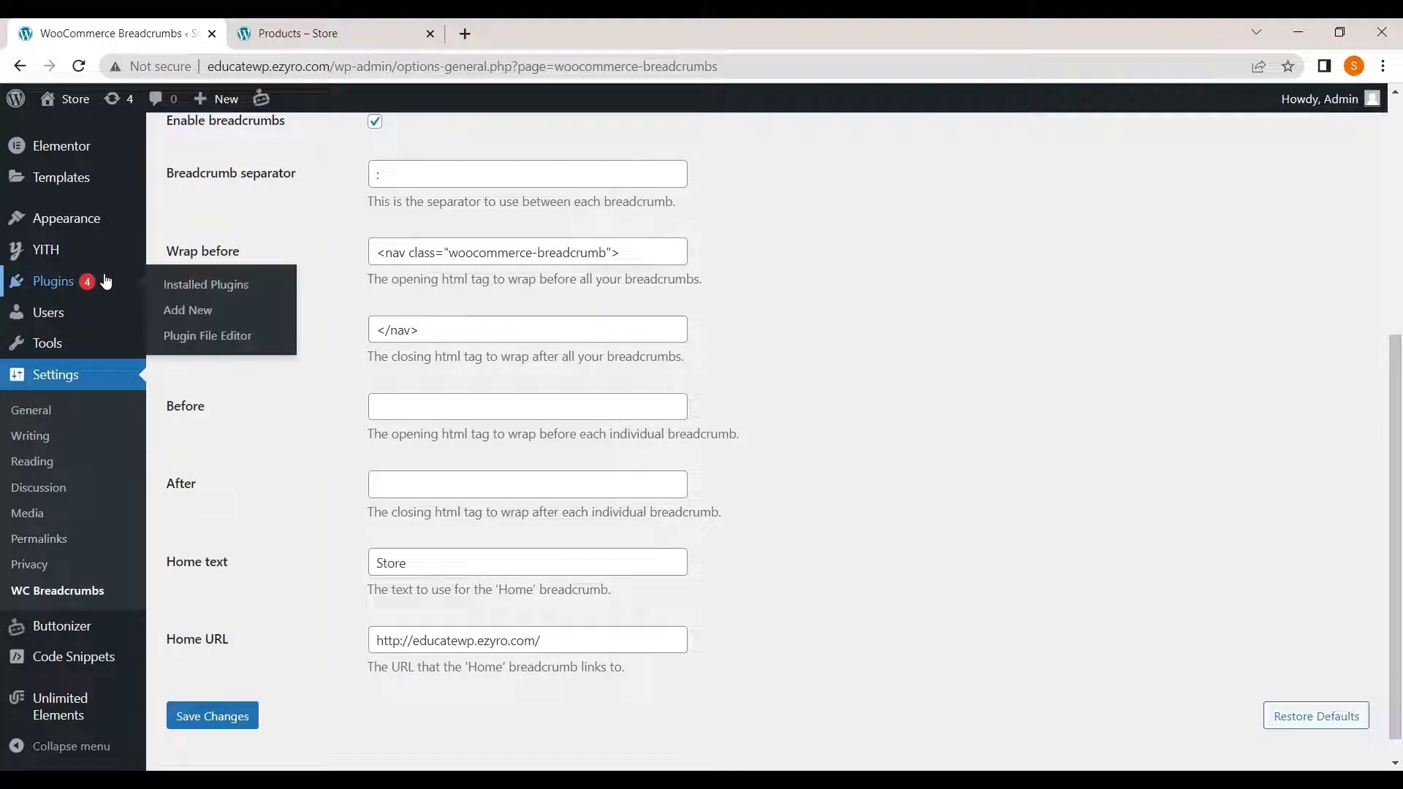
{"action": "left_click", "coordinate": [184, 313]}
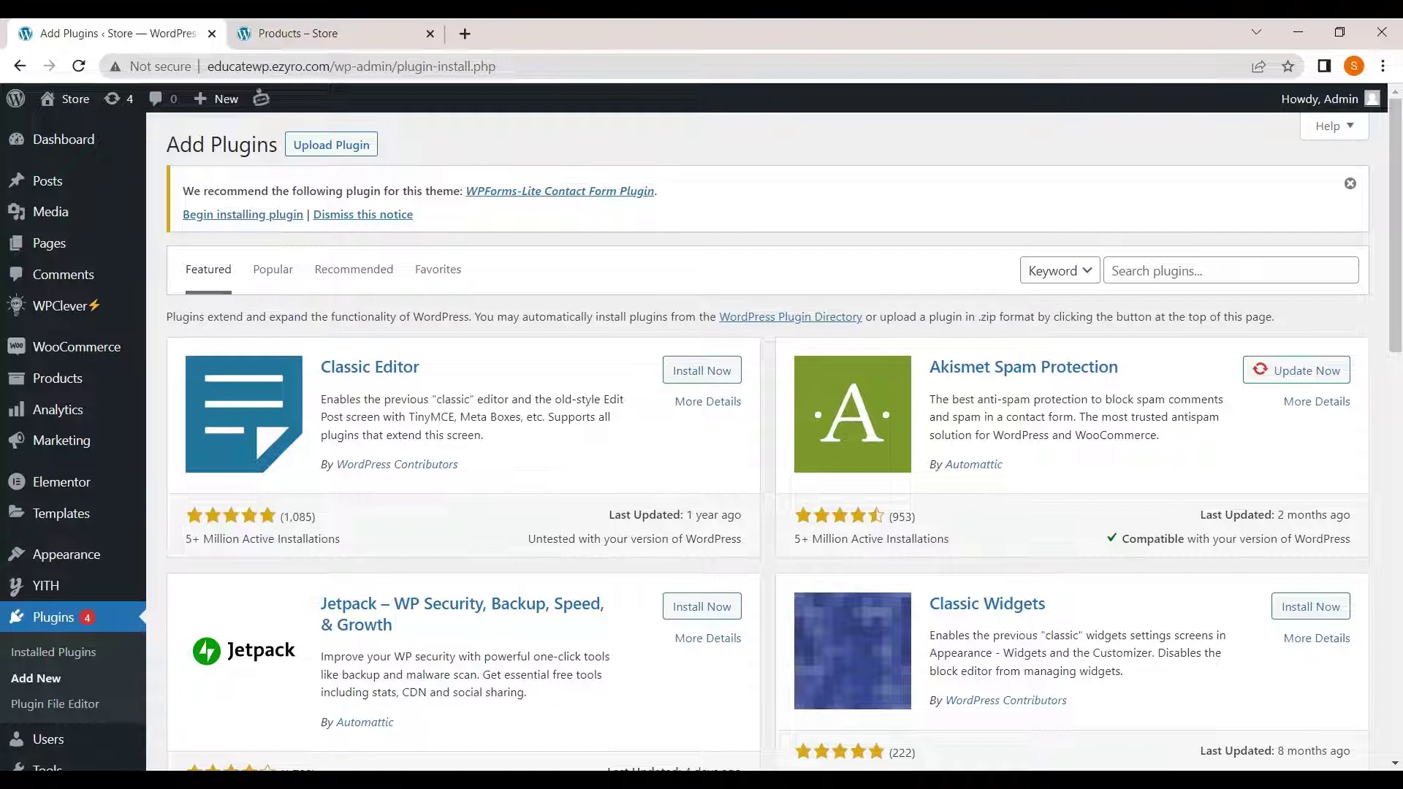
Search plugins for 'breadcrumb', then install and activate Breadcrumb NavXT
{"action": "left_click", "coordinate": [1231, 270]}
{"action": "left_click", "coordinate": [1245, 313]}
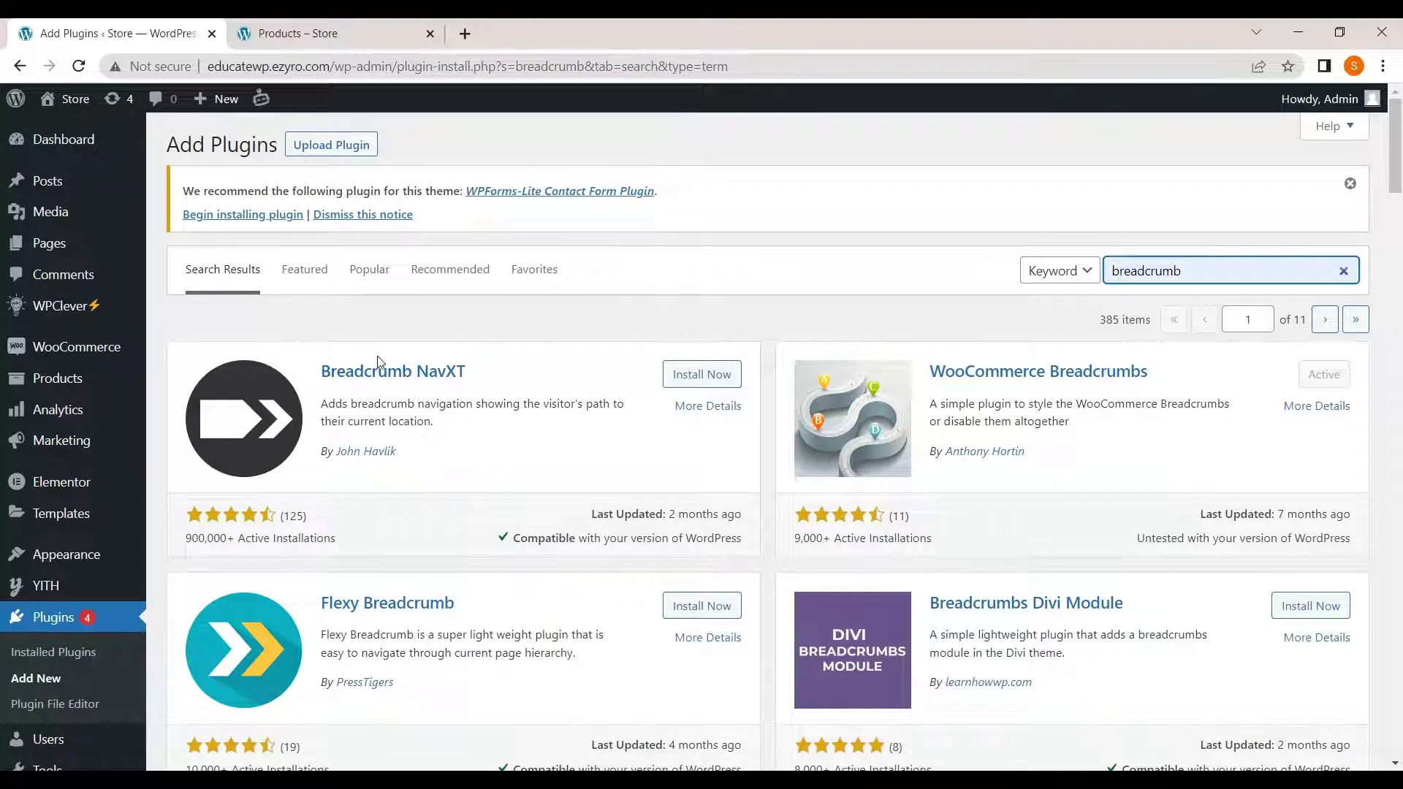
{"action": "left_click", "coordinate": [691, 376]}
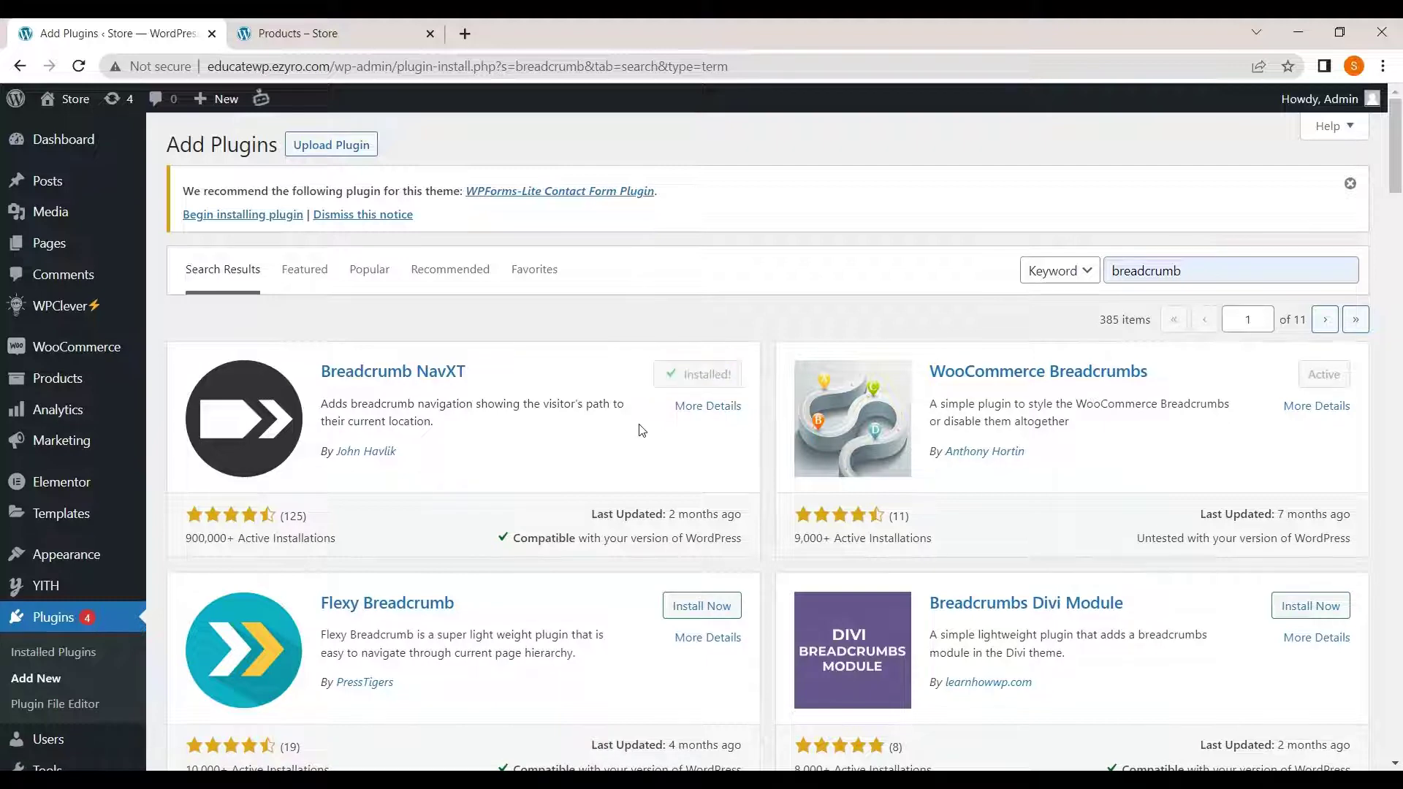
{"action": "left_click", "coordinate": [716, 378]}
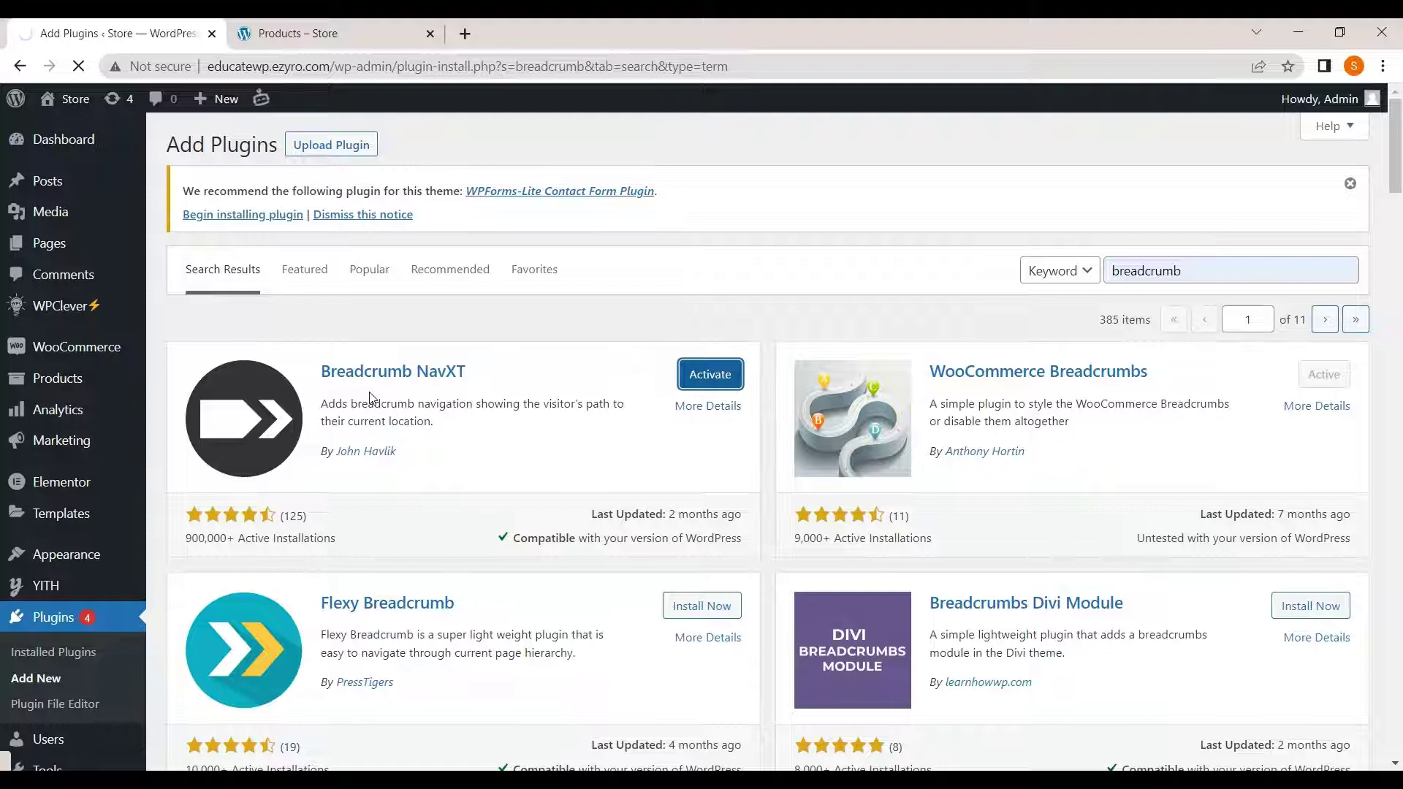
{"action": "mouse_move", "coordinate": [139, 418]}
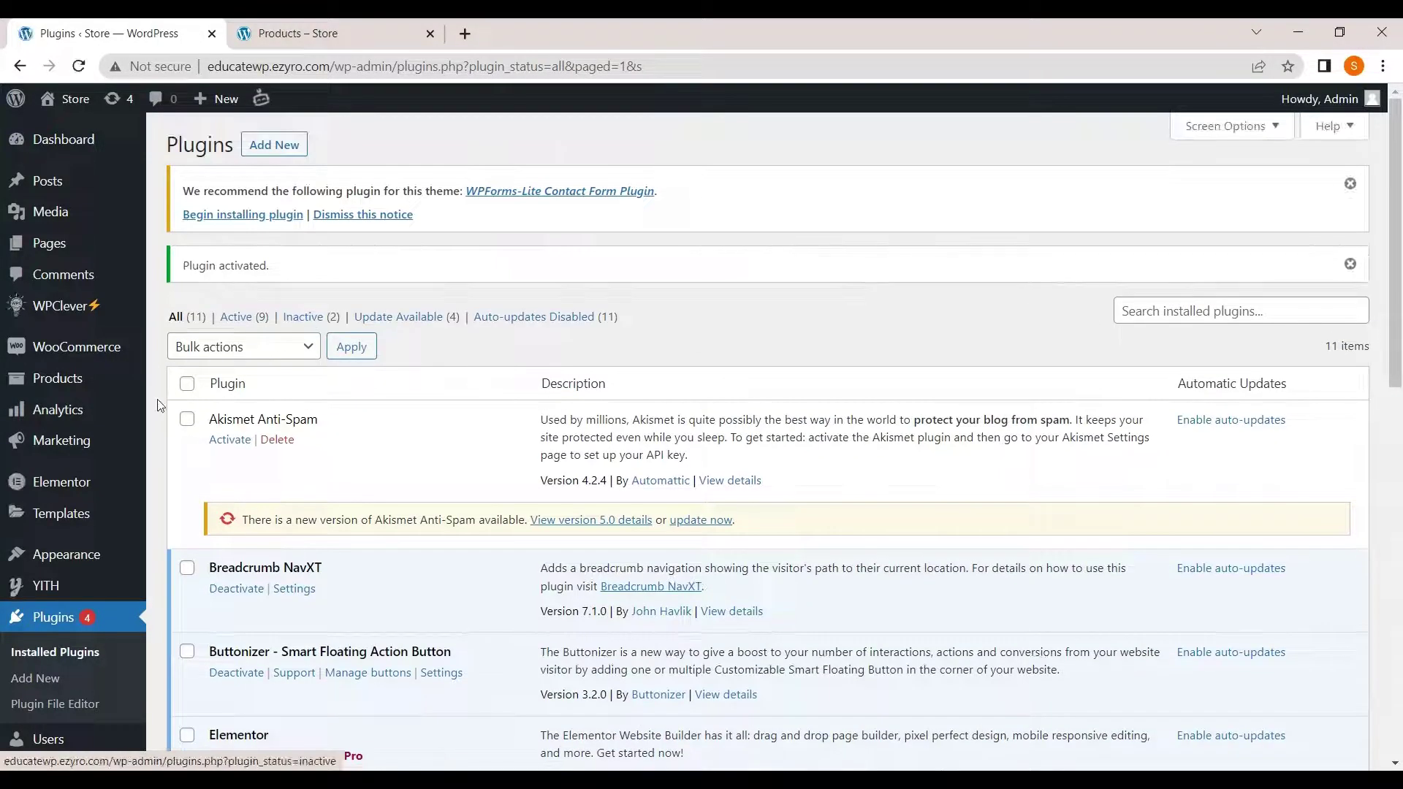
Open the Breadcrumb NavXT website link in a new tab, then go to the plugin's Settings page
{"action": "scroll", "coordinate": [702, 438], "scroll_direction": "down", "scroll_amount": 3}
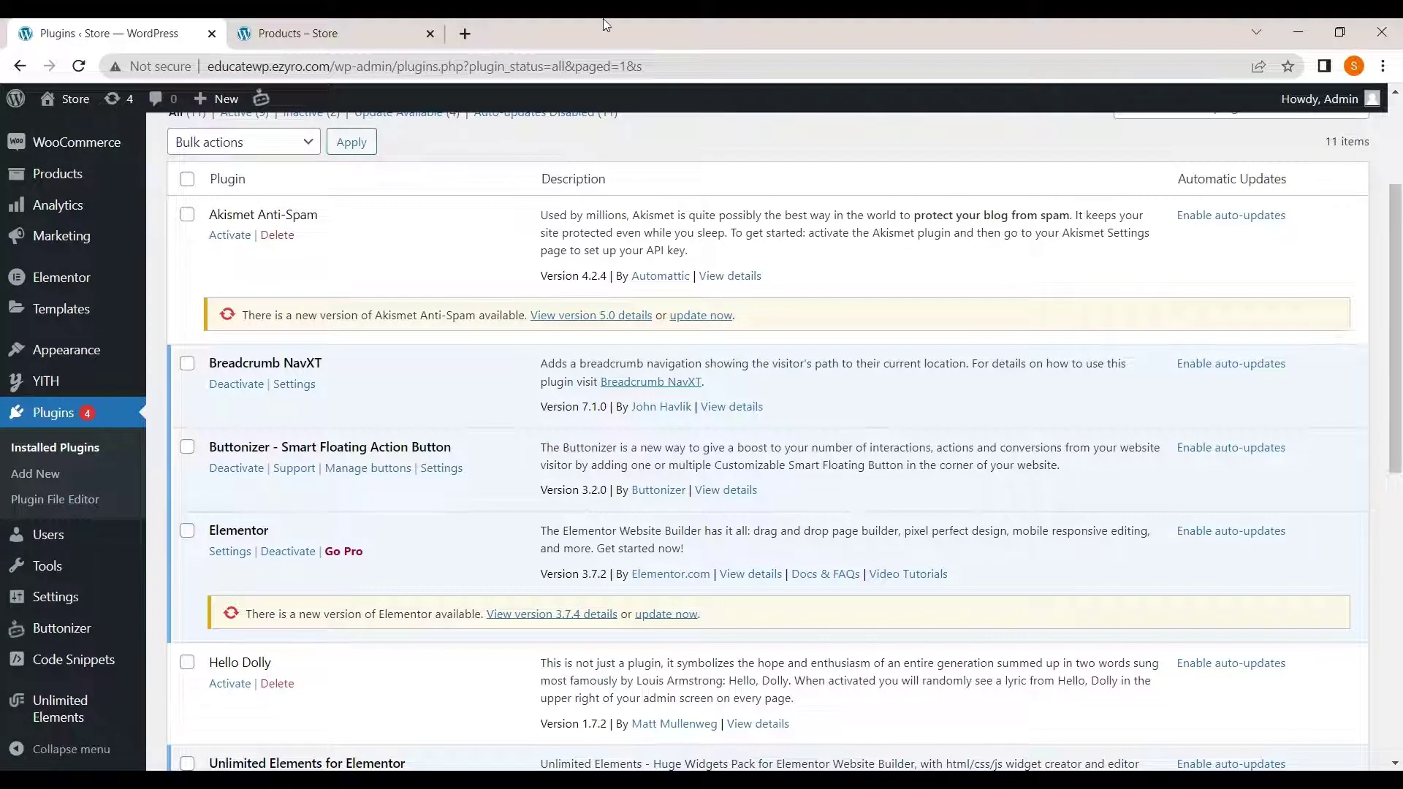
{"action": "right_click", "coordinate": [674, 383]}
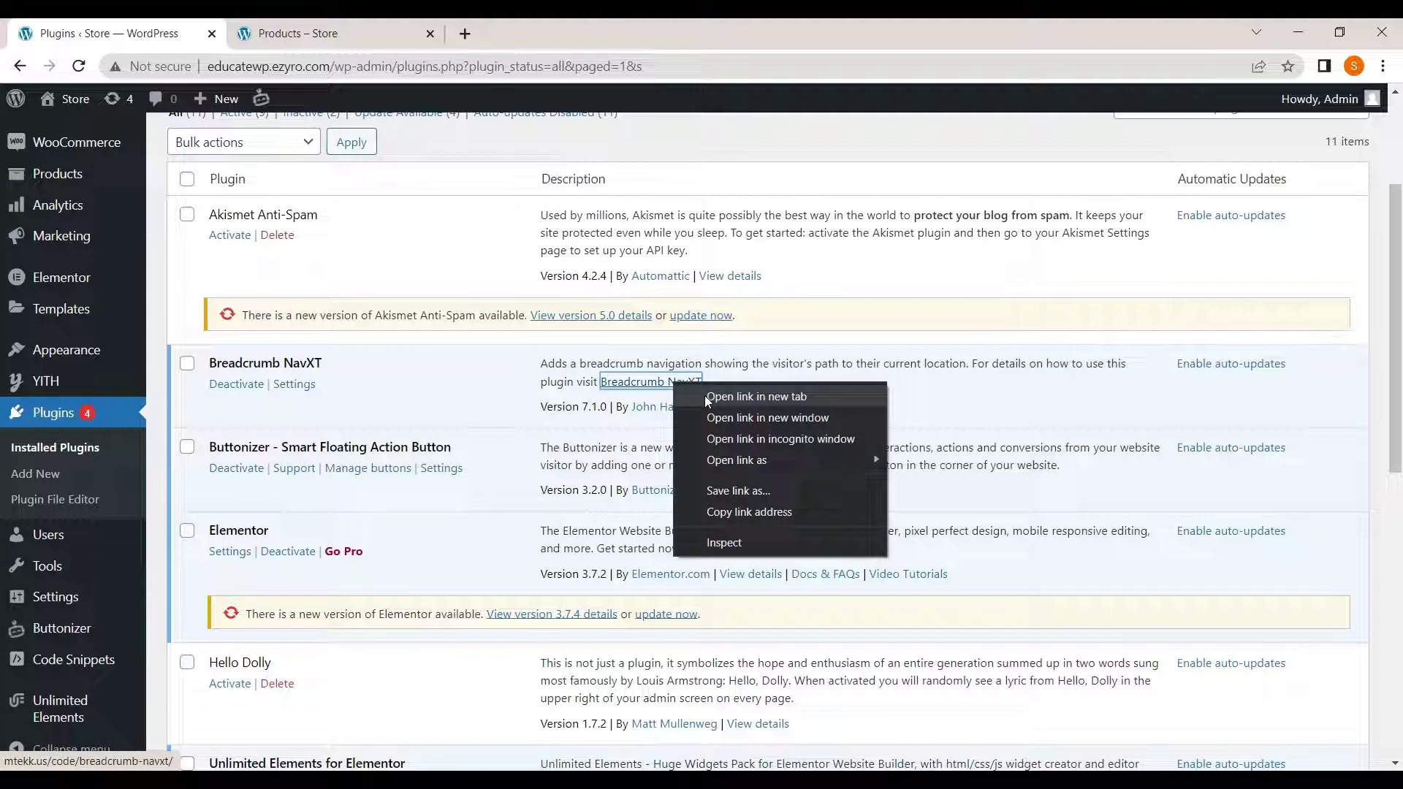
{"action": "left_click", "coordinate": [756, 396]}
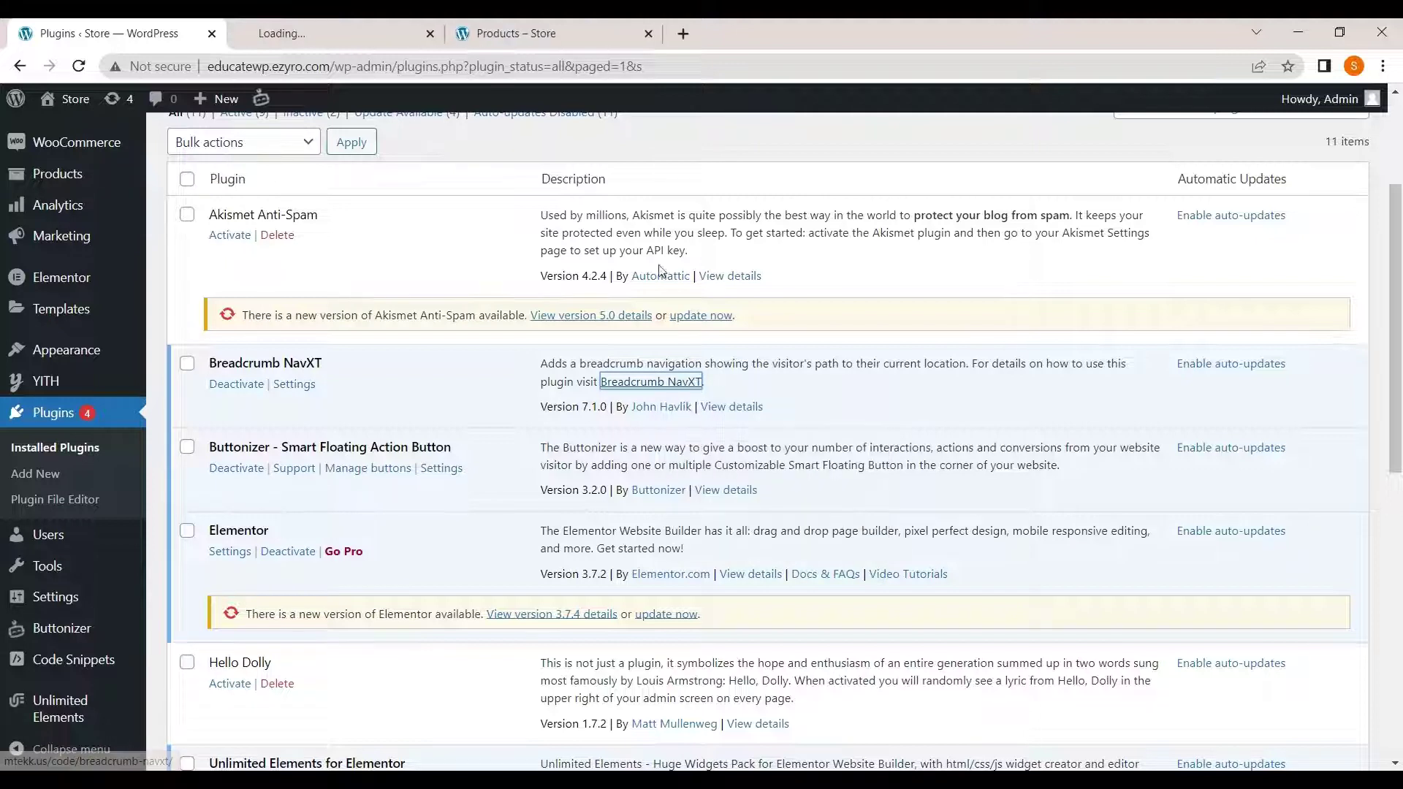
{"action": "left_click", "coordinate": [295, 386]}
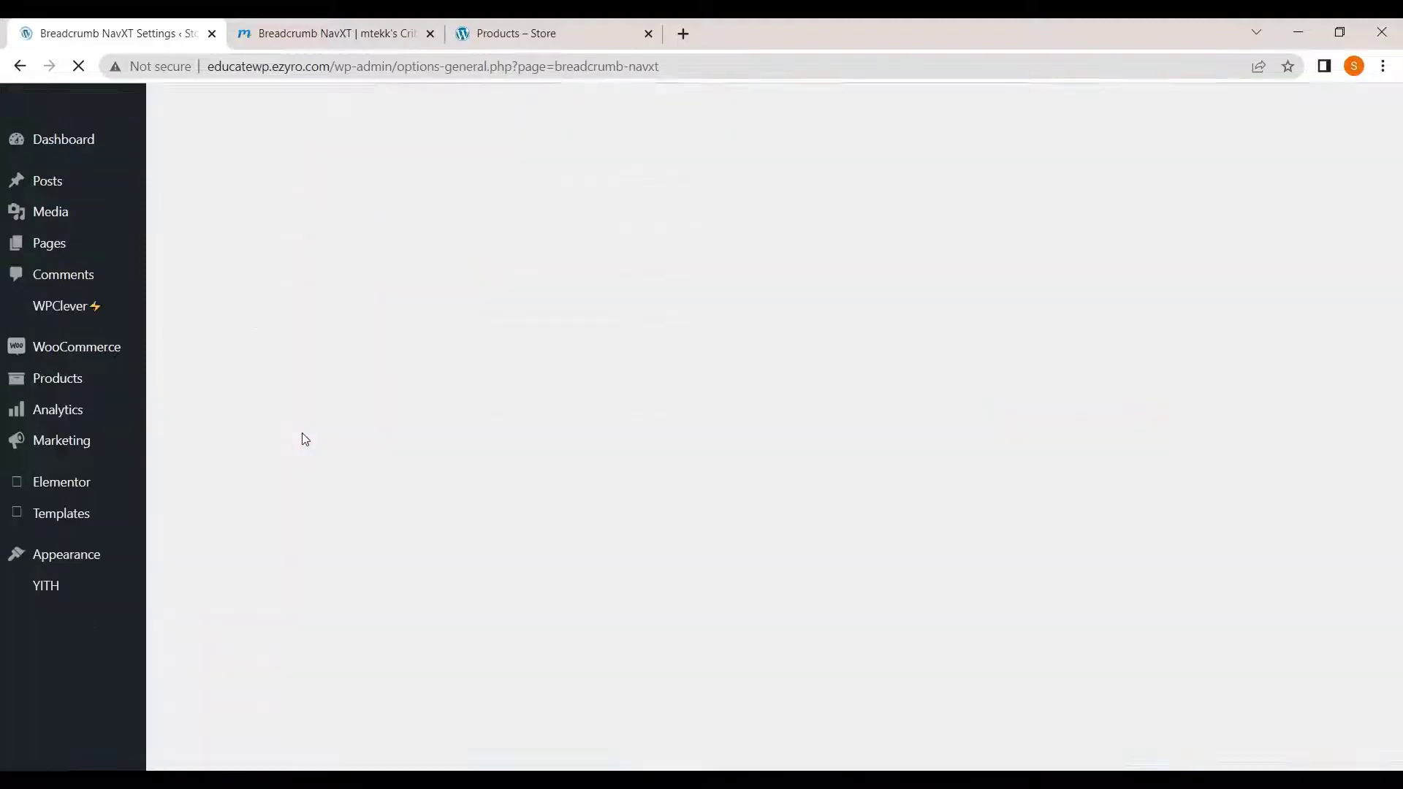
{"action": "scroll", "coordinate": [357, 475], "scroll_direction": "down", "scroll_amount": 2}
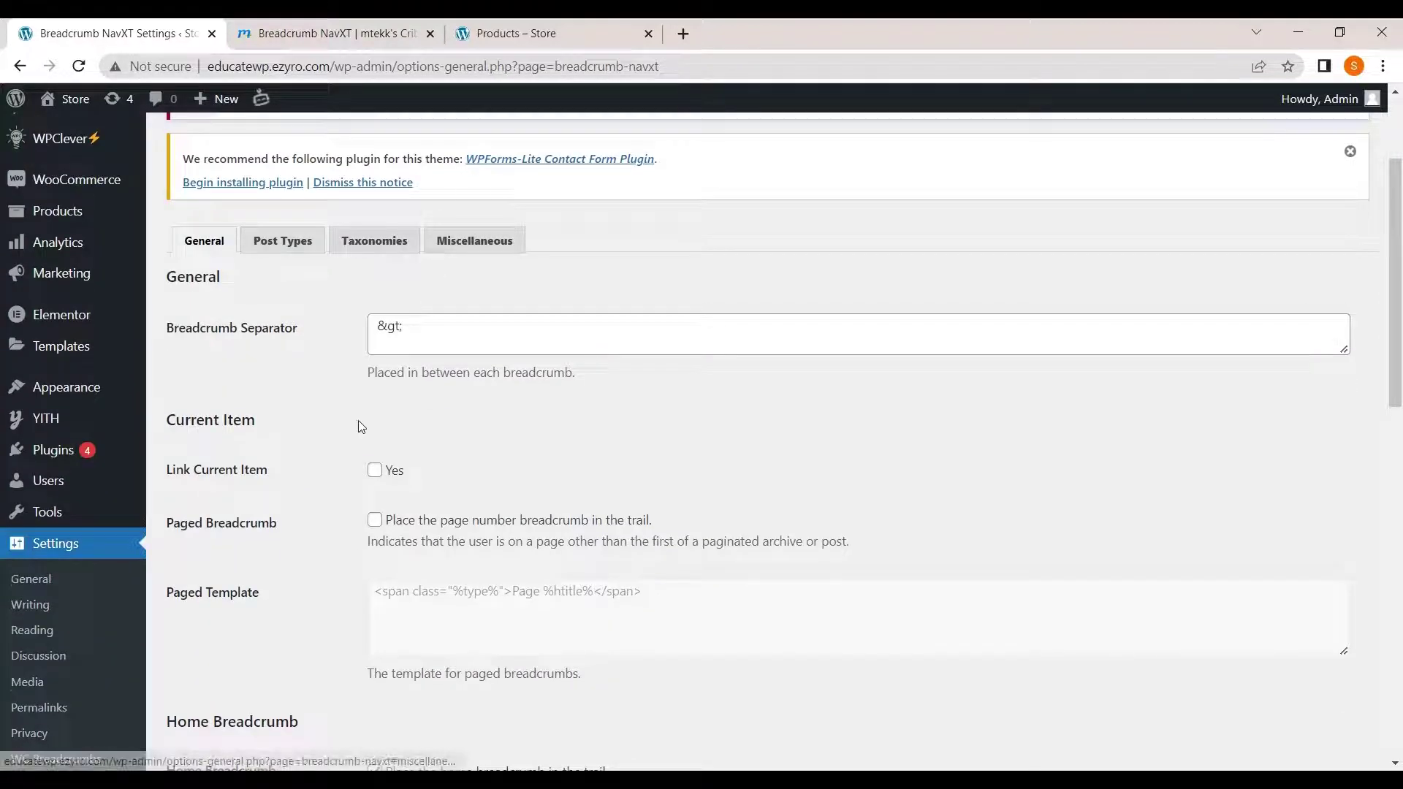
{"action": "scroll", "coordinate": [361, 428], "scroll_direction": "down", "scroll_amount": 3}
{"action": "scroll", "coordinate": [361, 428], "scroll_direction": "up", "scroll_amount": 4}
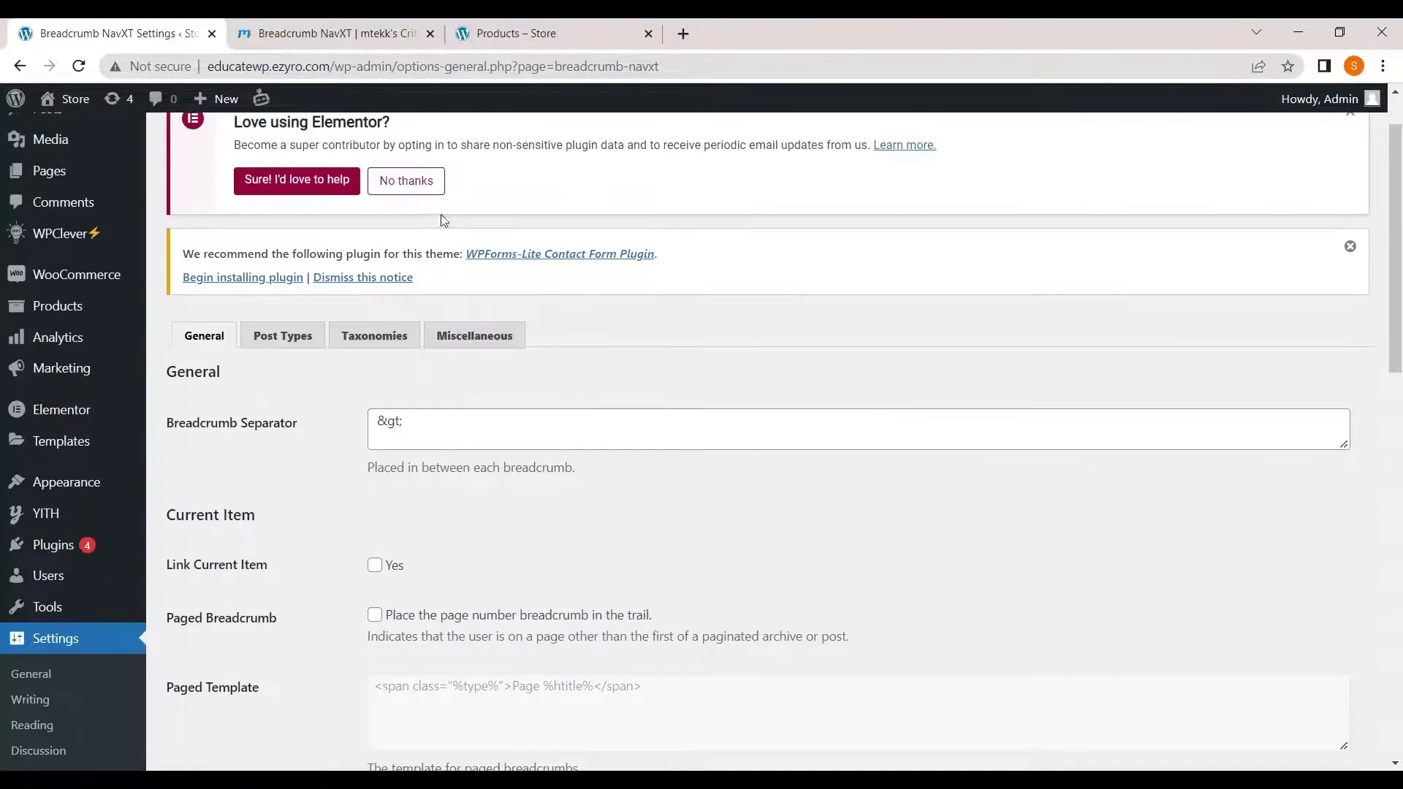
{"action": "scroll", "coordinate": [341, 313], "scroll_direction": "up", "scroll_amount": 1}
{"action": "scroll", "coordinate": [341, 314], "scroll_direction": "down", "scroll_amount": 4}
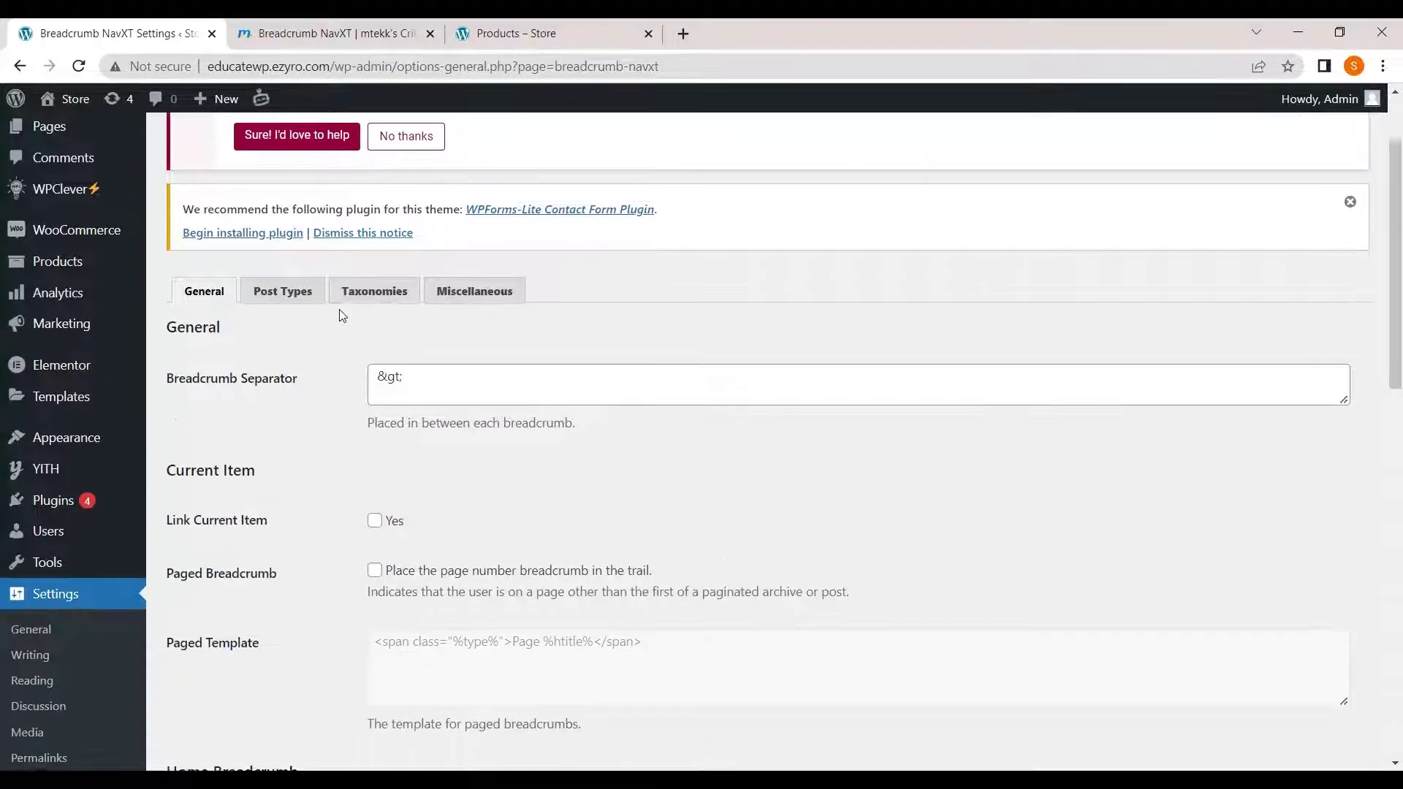
{"action": "scroll", "coordinate": [341, 315], "scroll_direction": "down", "scroll_amount": 10}
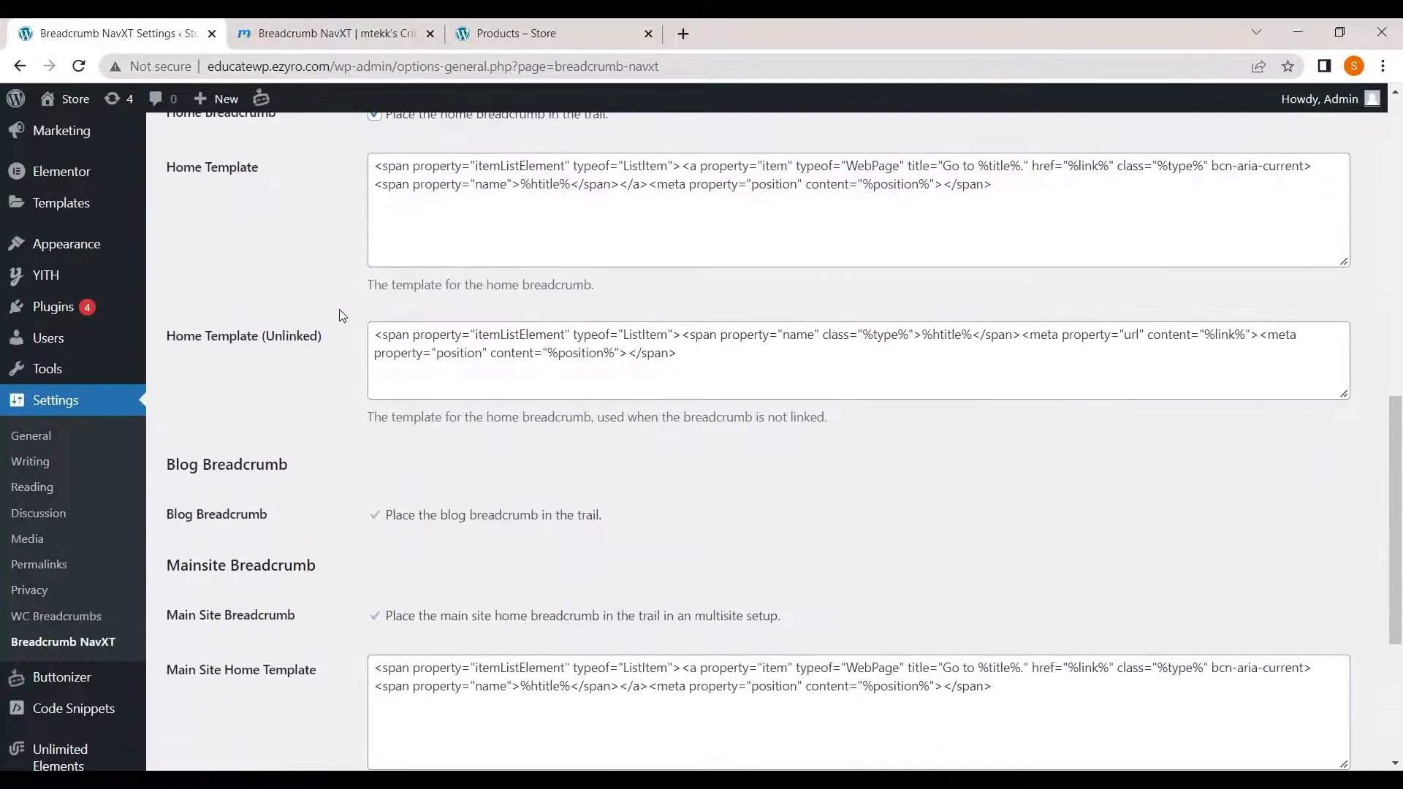
{"action": "scroll", "coordinate": [339, 315], "scroll_direction": "up", "scroll_amount": 1}
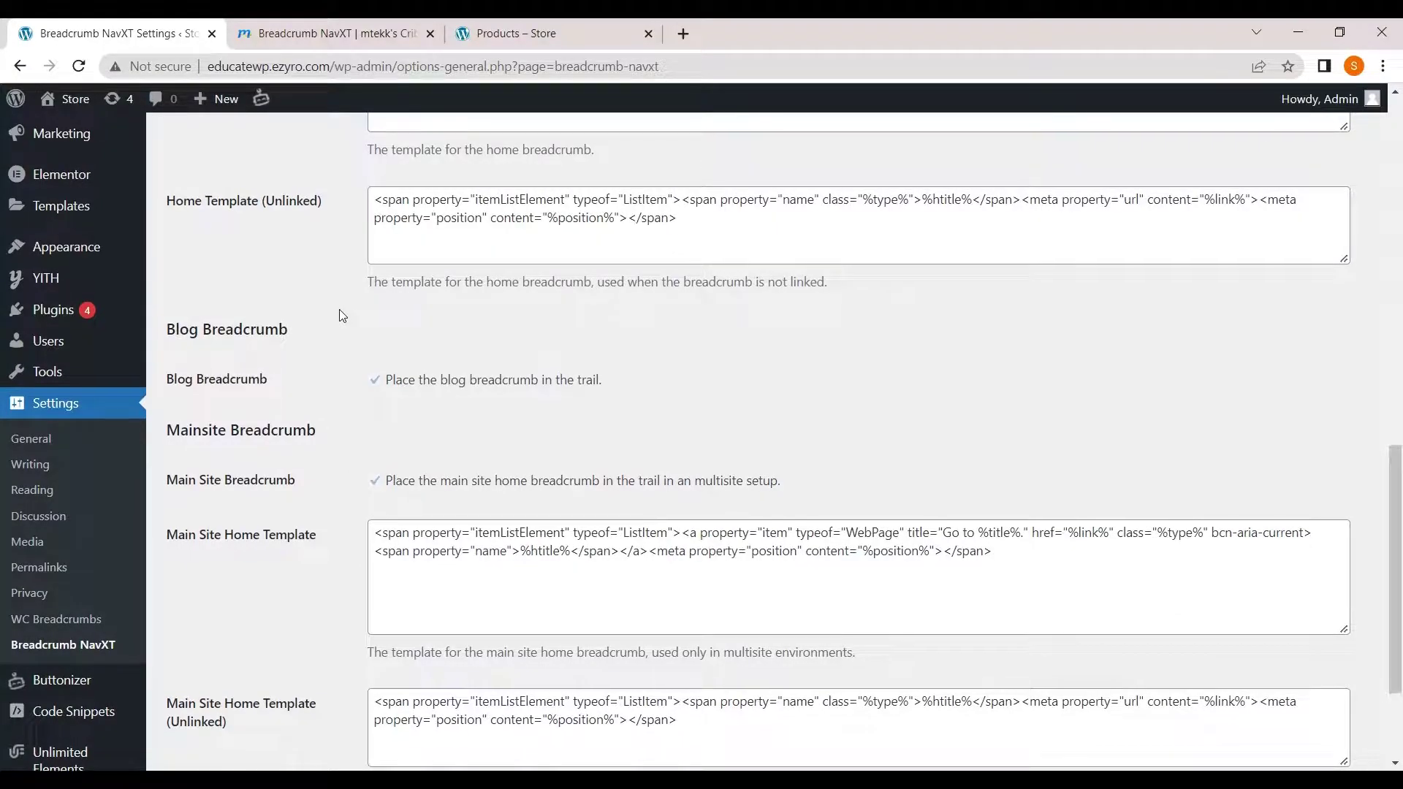
{"action": "scroll", "coordinate": [339, 315], "scroll_direction": "up", "scroll_amount": 8}
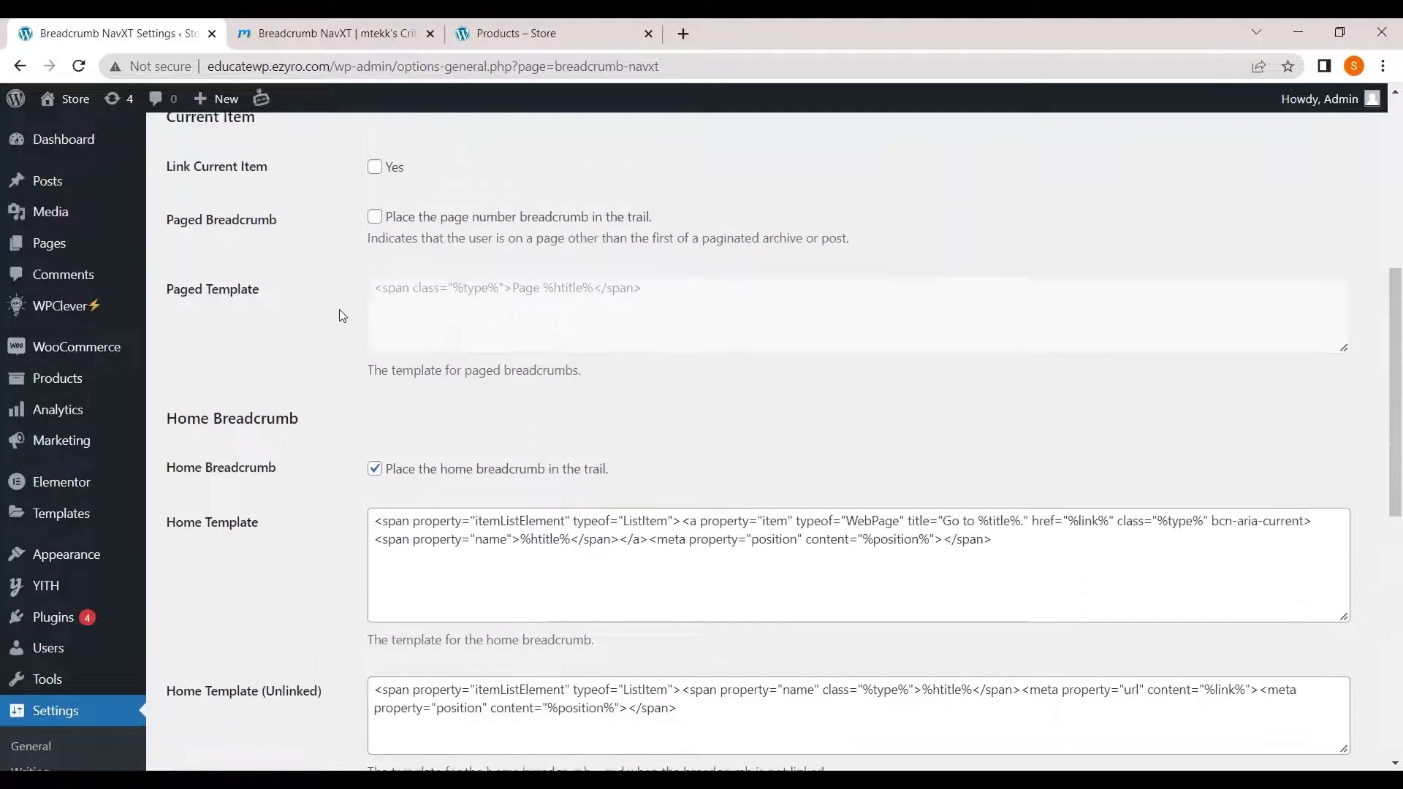
{"action": "scroll", "coordinate": [339, 315], "scroll_direction": "down", "scroll_amount": 10}
{"action": "scroll", "coordinate": [339, 315], "scroll_direction": "up", "scroll_amount": 12}
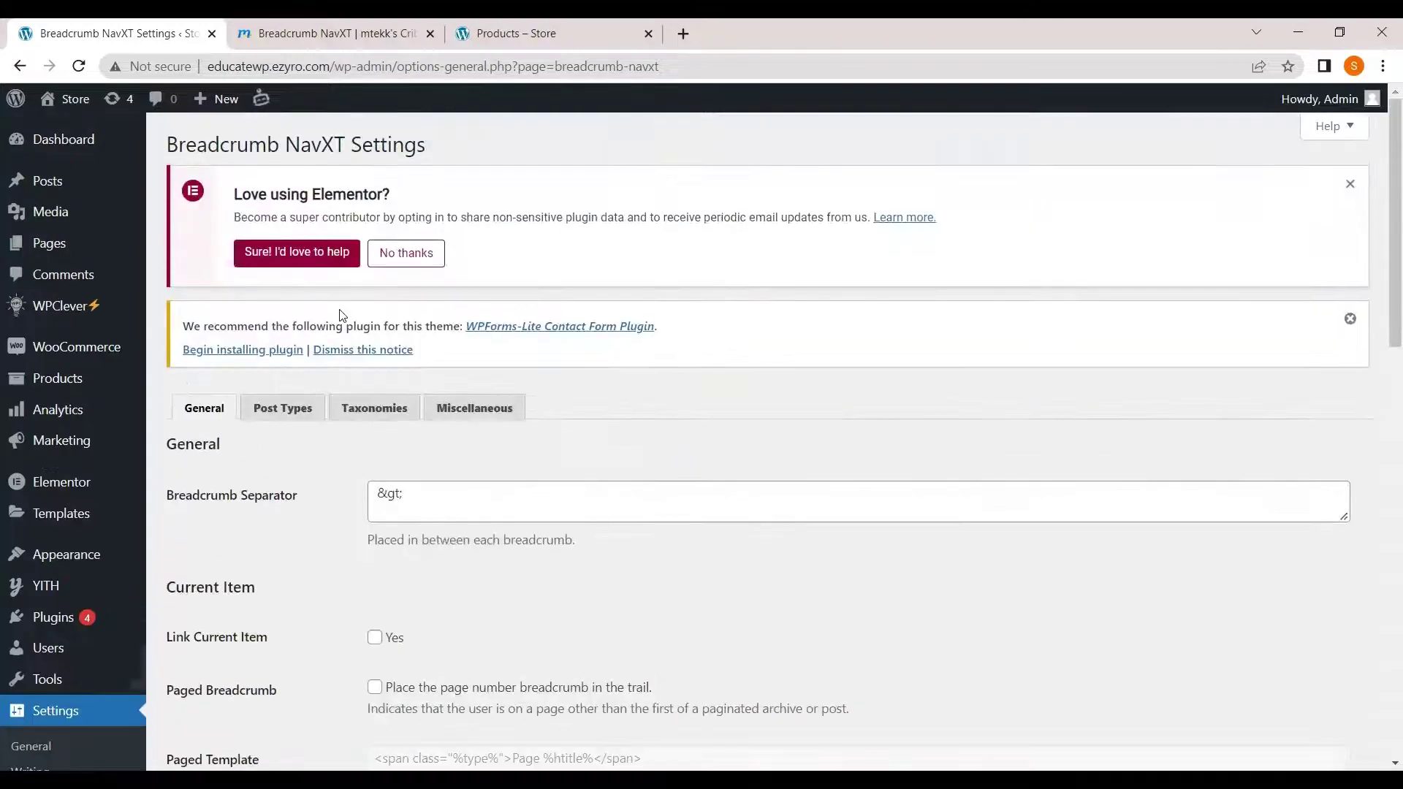
{"action": "scroll", "coordinate": [303, 628], "scroll_direction": "down", "scroll_amount": 2}
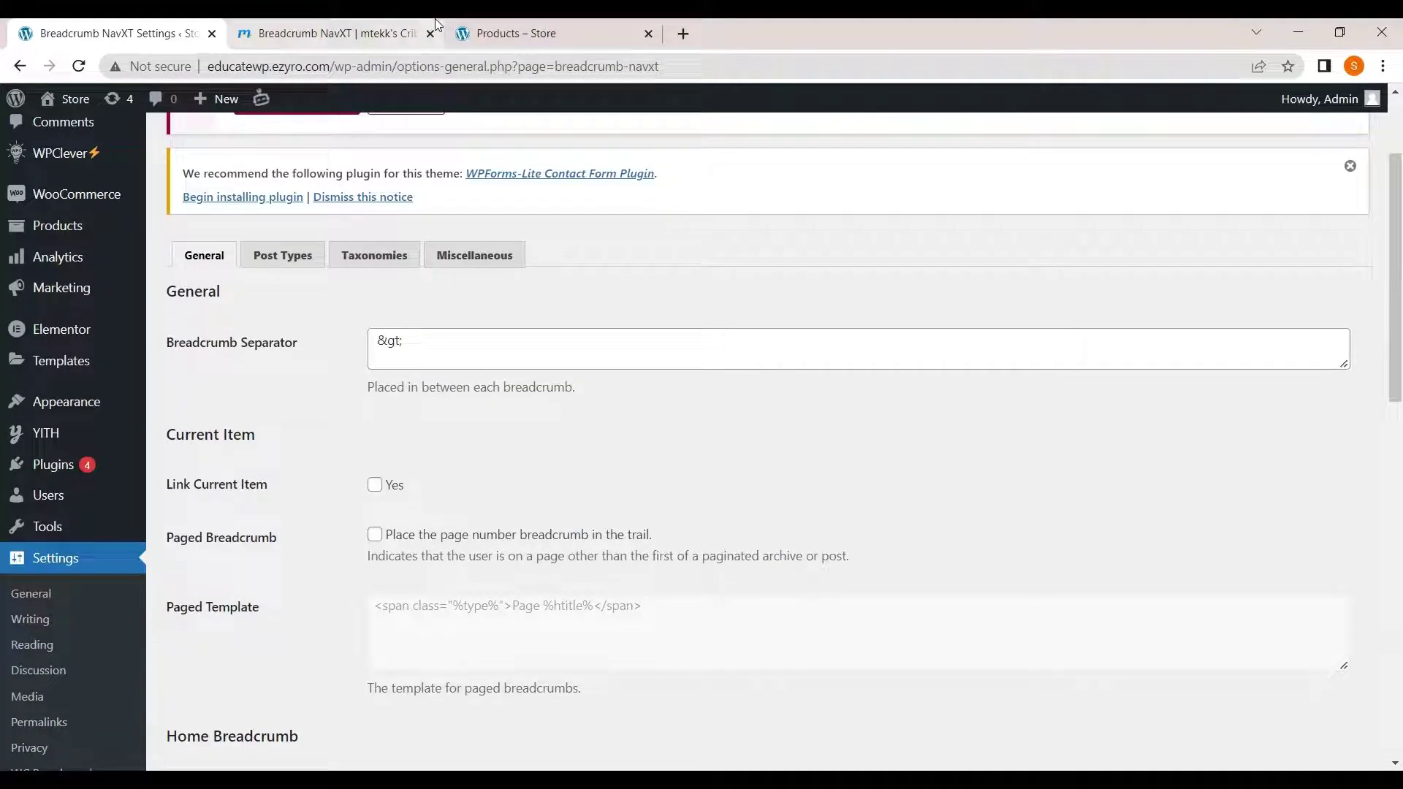
Compare the plugin website with its settings, then return to the website's Documentation page
{"action": "left_click", "coordinate": [383, 23]}
{"action": "scroll", "coordinate": [414, 320], "scroll_direction": "down", "scroll_amount": 4}
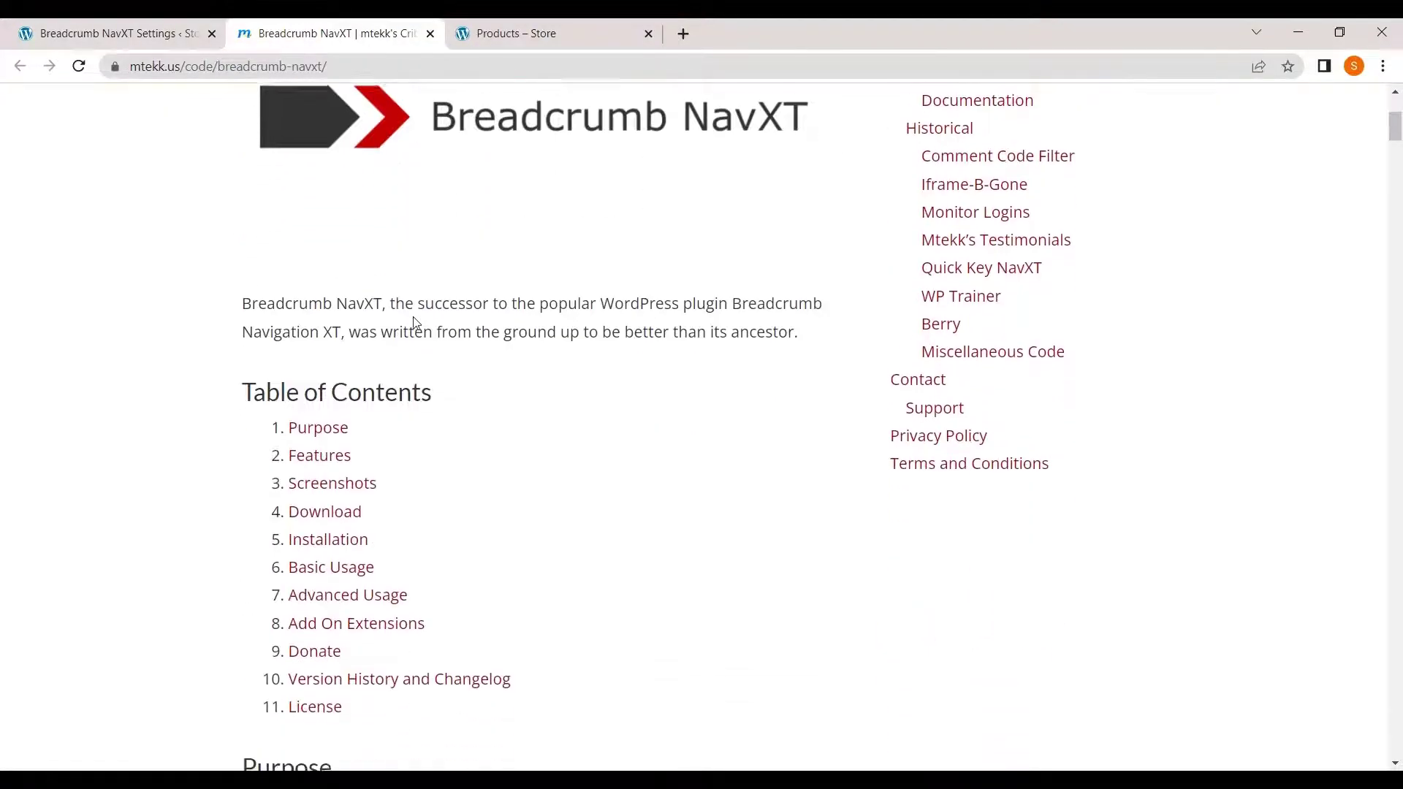
{"action": "left_click", "coordinate": [94, 25]}
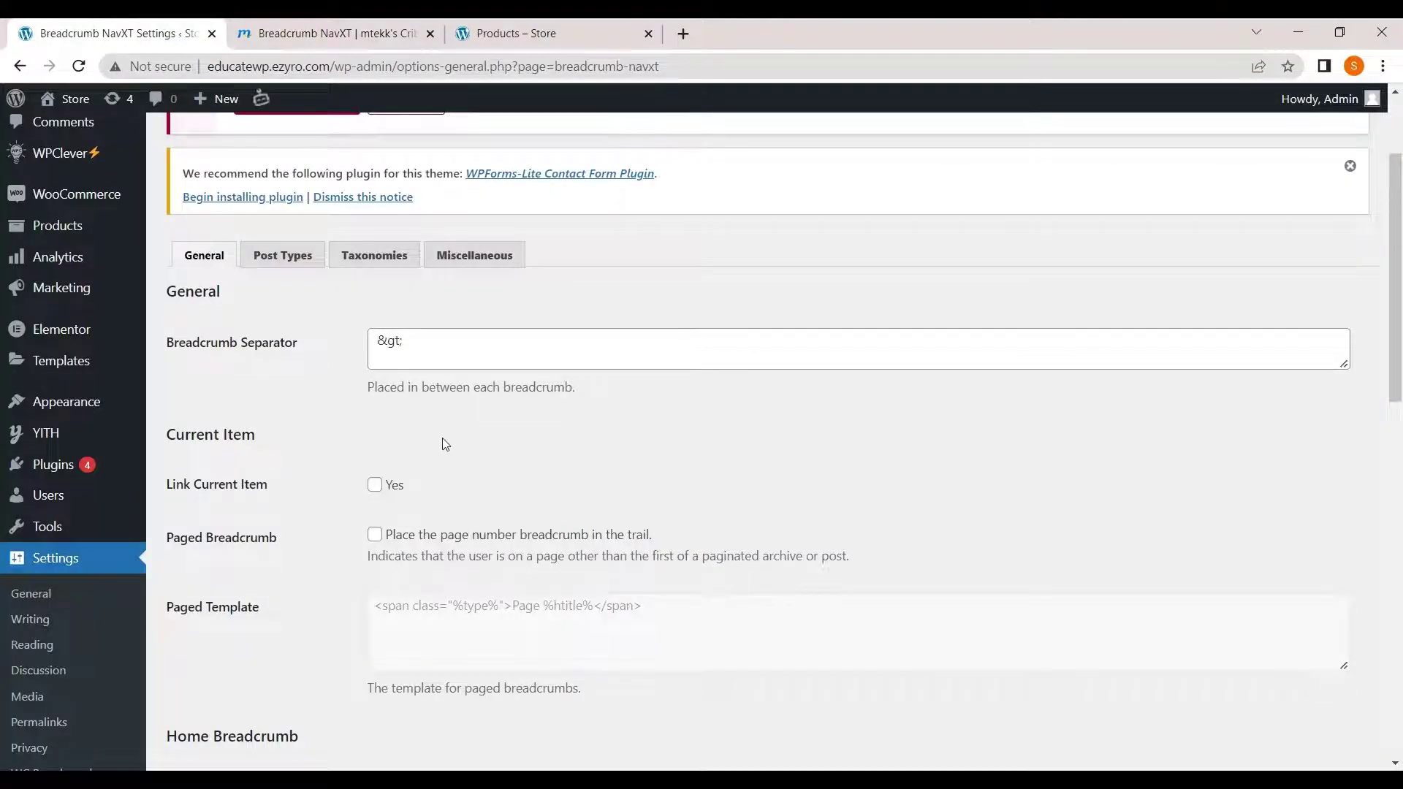
{"action": "scroll", "coordinate": [446, 443], "scroll_direction": "down", "scroll_amount": 2}
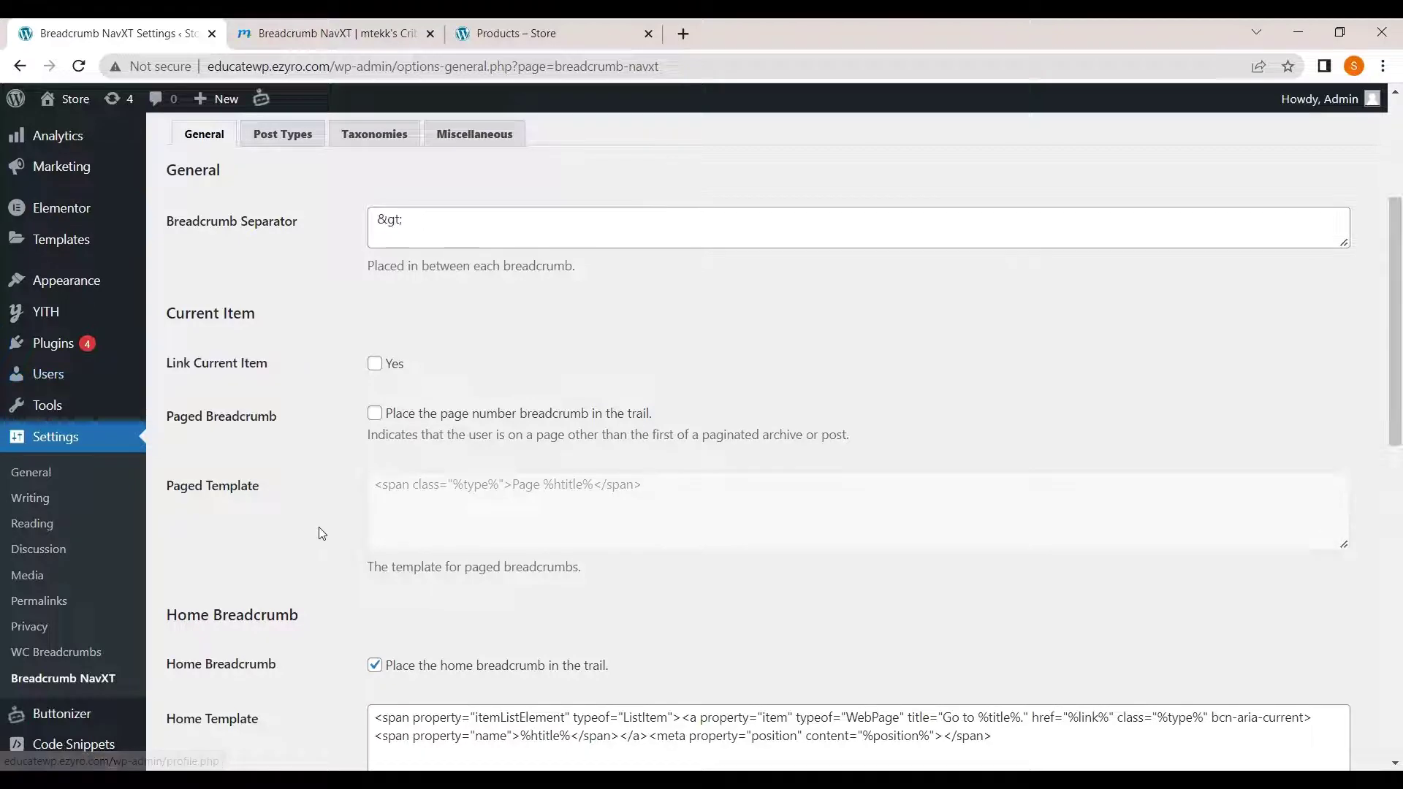
{"action": "scroll", "coordinate": [317, 533], "scroll_direction": "up", "scroll_amount": 5}
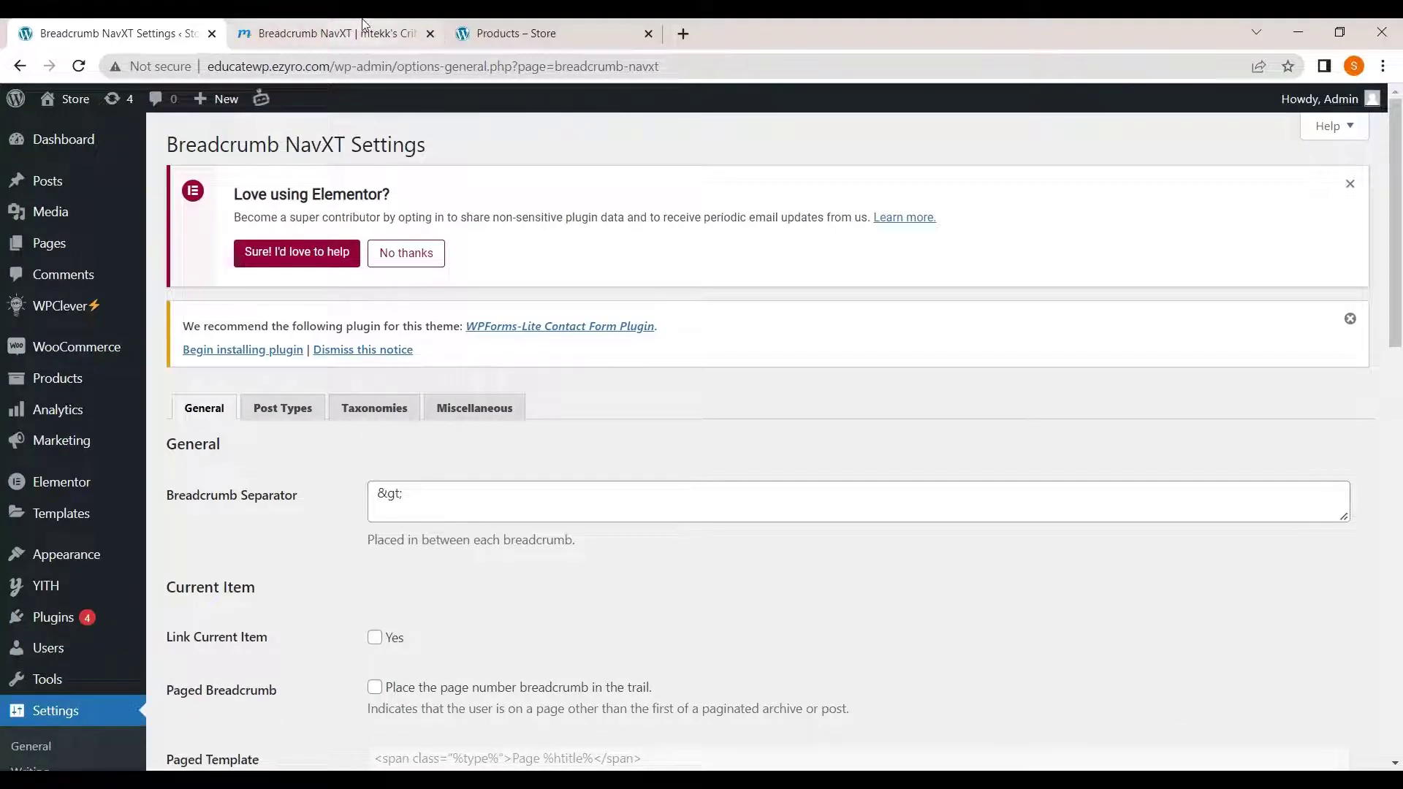
{"action": "left_click", "coordinate": [329, 33]}
{"action": "key", "text": "alt+Left"}
{"action": "scroll", "coordinate": [502, 421], "scroll_direction": "up", "scroll_amount": 1}
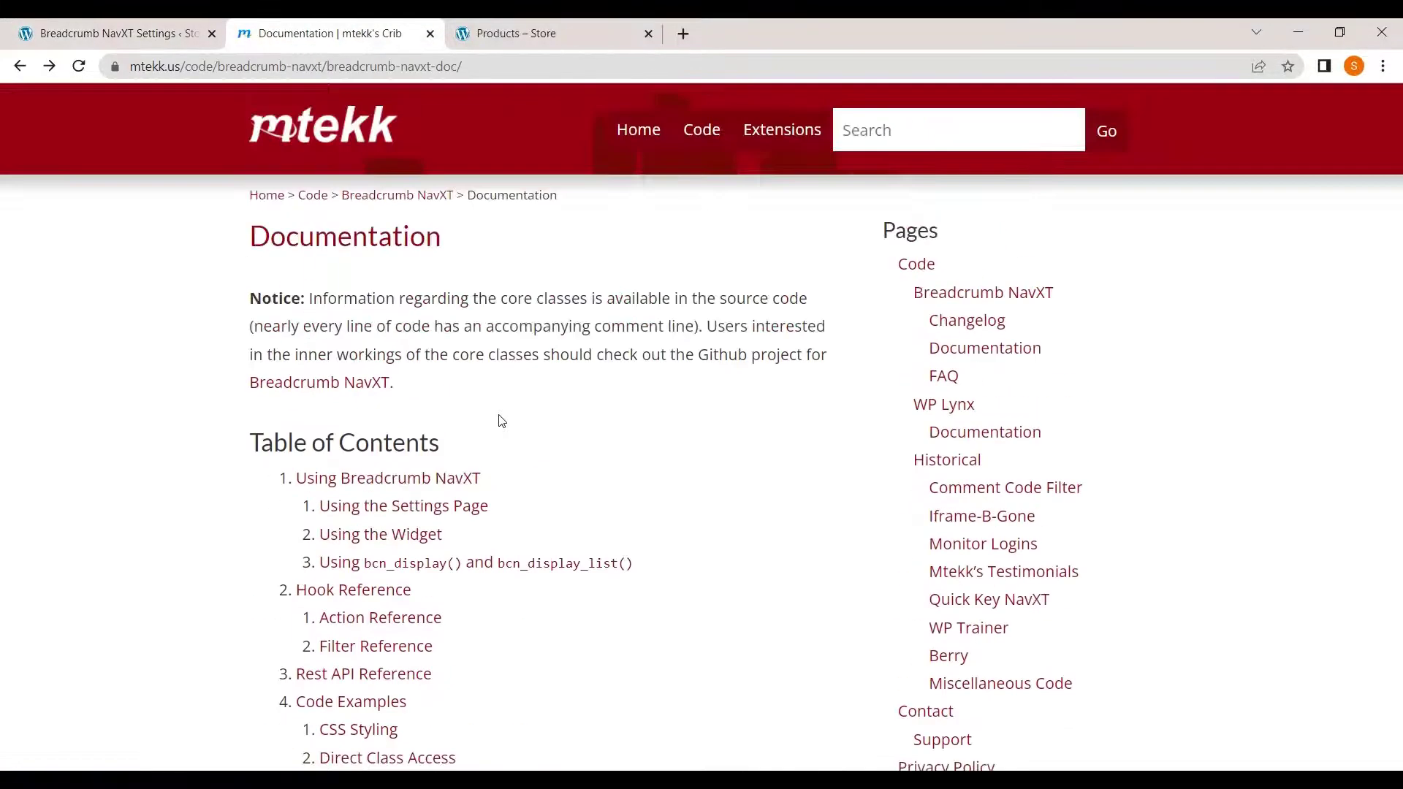
Go to the main Breadcrumb NavXT page and jump to its Installation section
{"action": "left_click", "coordinate": [394, 194]}
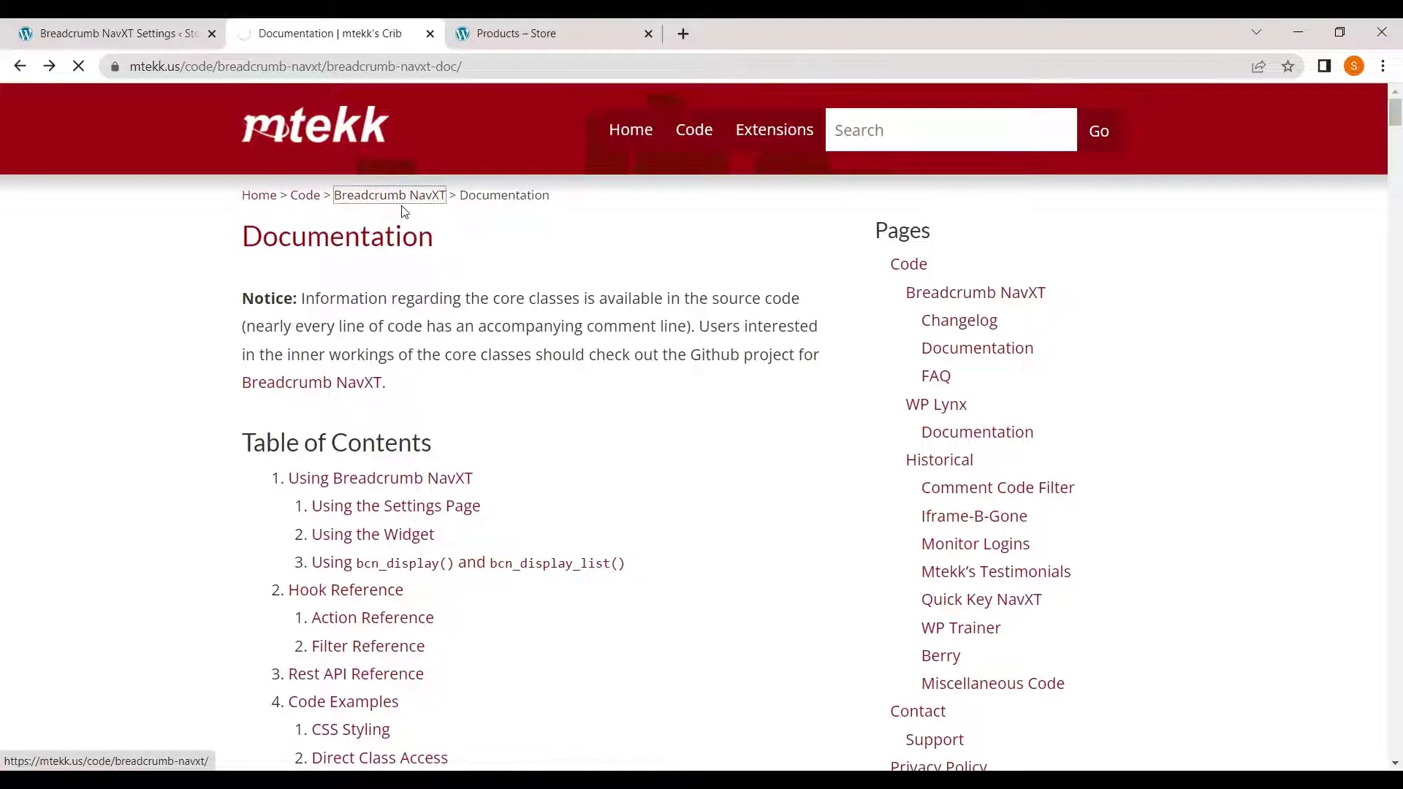
{"action": "scroll", "coordinate": [505, 542], "scroll_direction": "down", "scroll_amount": 7}
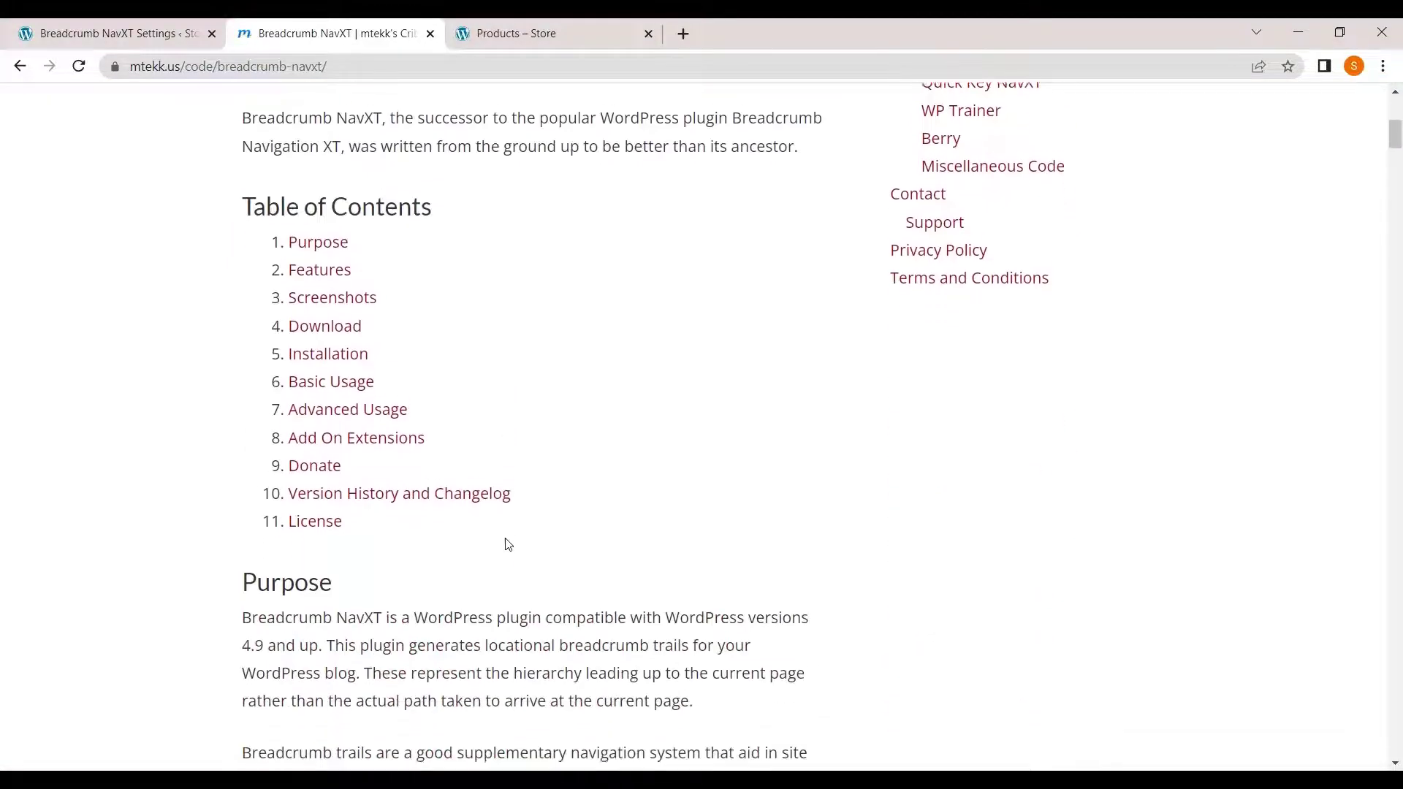
{"action": "left_click", "coordinate": [307, 354]}
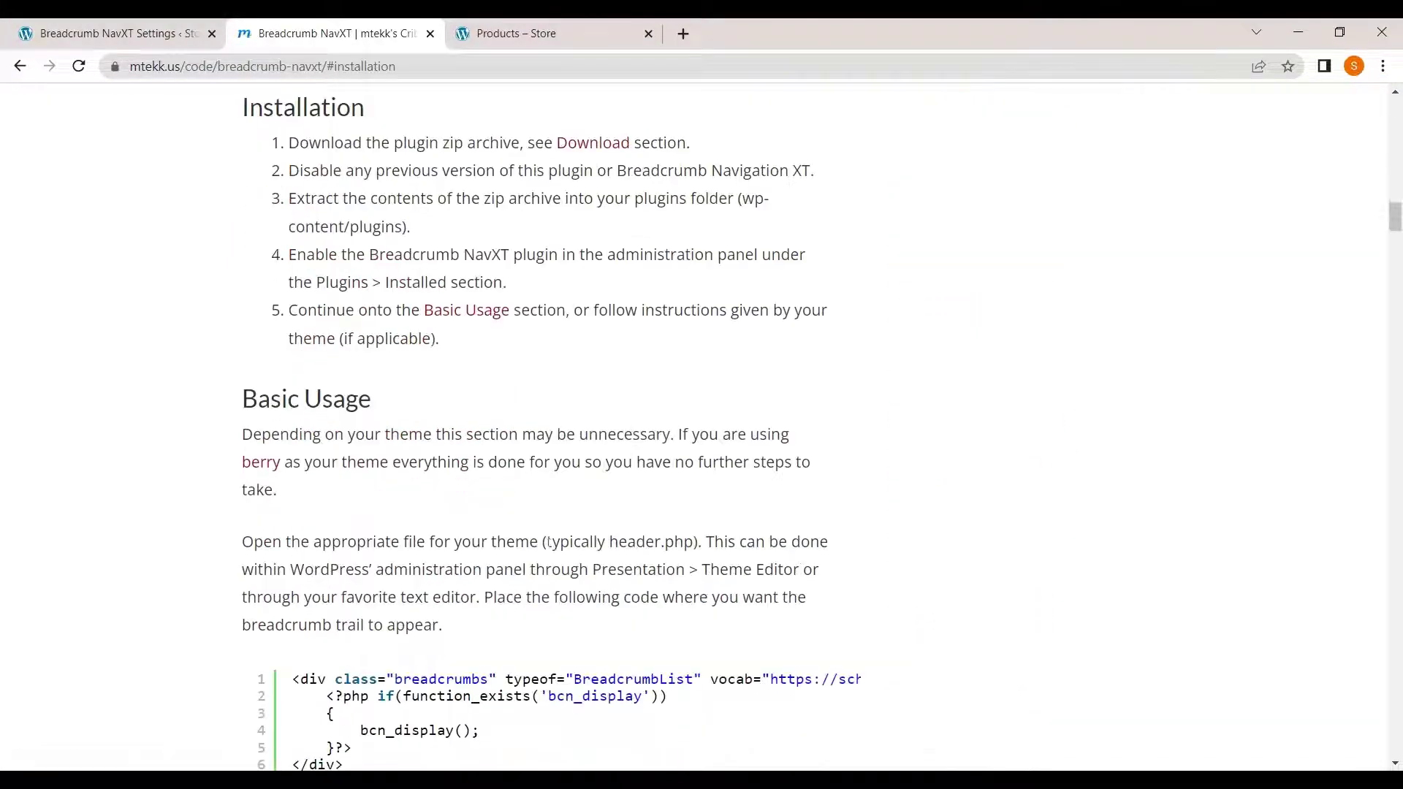
{"action": "scroll", "coordinate": [550, 542], "scroll_direction": "down", "scroll_amount": 3}
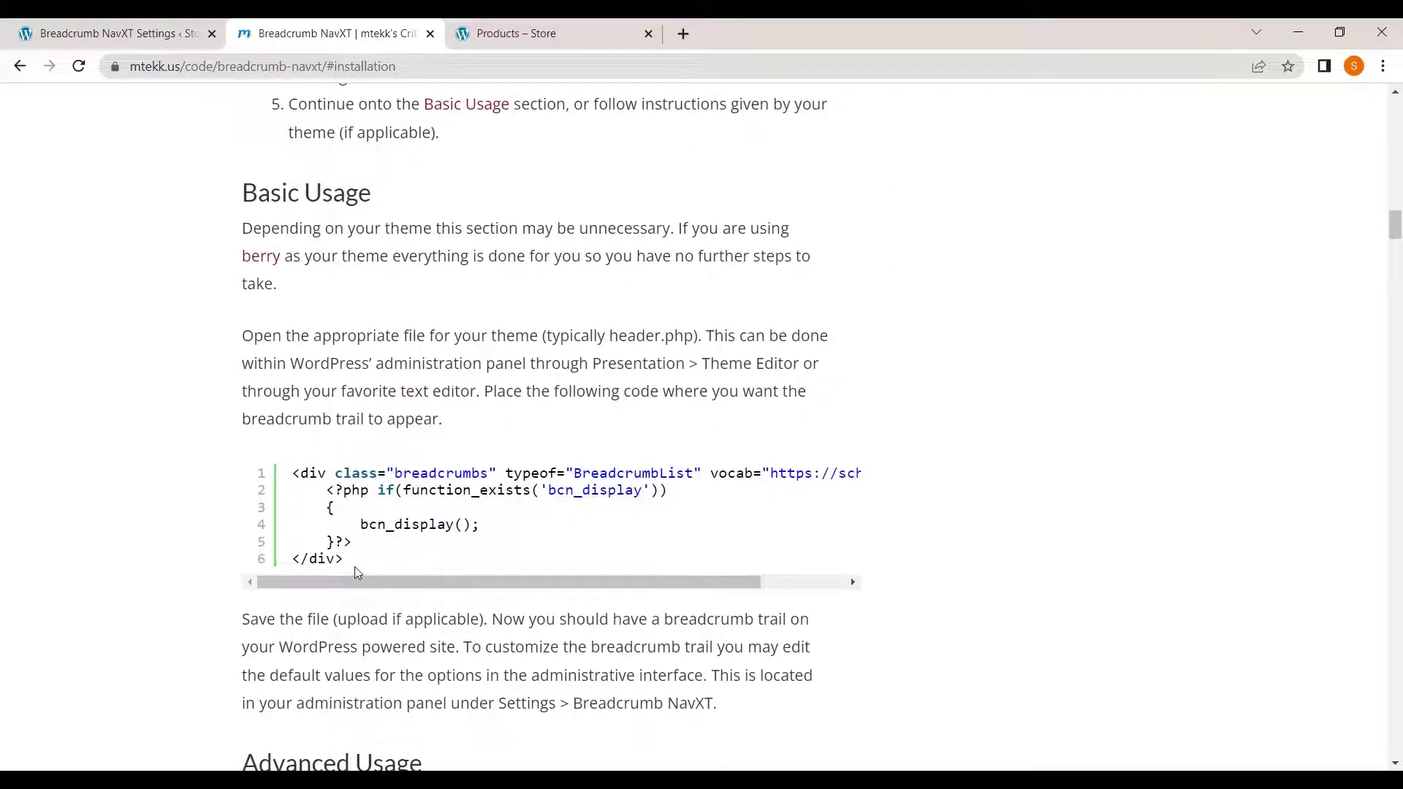
Select all six lines of the bcn_display() code snippet in Basic Usage
{"action": "left_click_drag", "start_coordinate": [357, 571], "coordinate": [292, 479]}
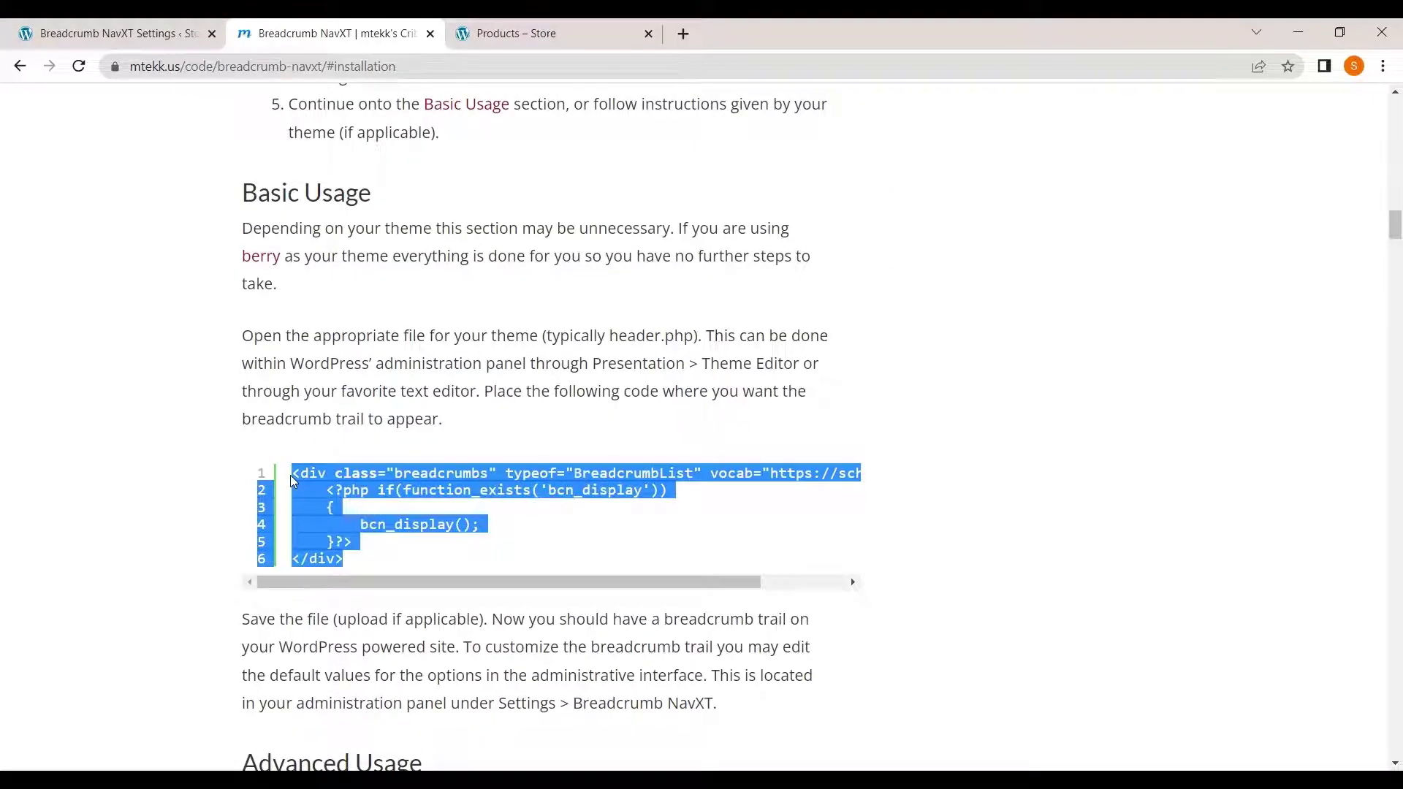
{"action": "left_click", "coordinate": [417, 564]}
{"action": "left_click_drag", "start_coordinate": [367, 567], "coordinate": [295, 472]}
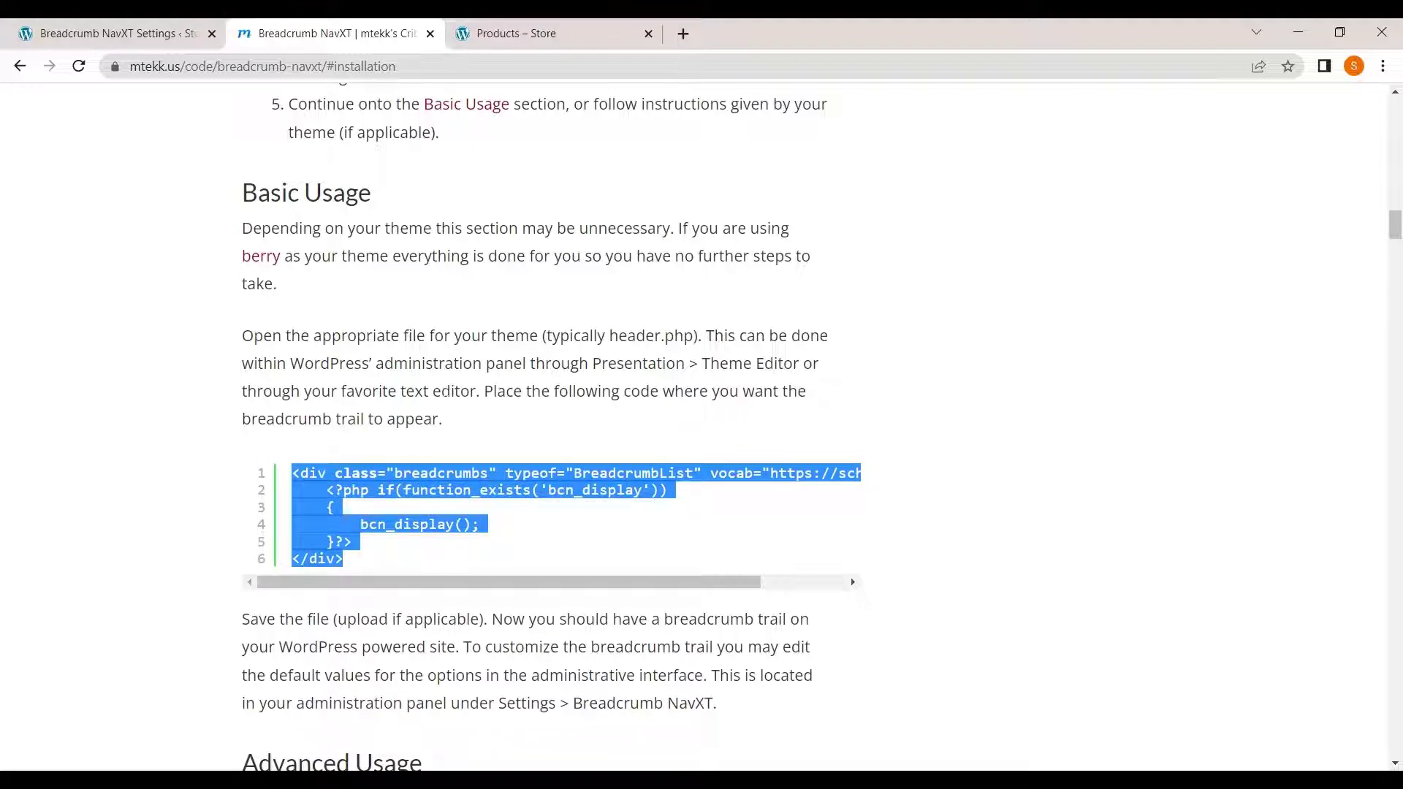
{"action": "scroll", "coordinate": [448, 396], "scroll_direction": "up", "scroll_amount": 2}
{"action": "scroll", "coordinate": [448, 396], "scroll_direction": "down", "scroll_amount": 2}
{"action": "scroll", "coordinate": [448, 396], "scroll_direction": "up", "scroll_amount": 1}
{"action": "scroll", "coordinate": [448, 396], "scroll_direction": "down", "scroll_amount": 2}
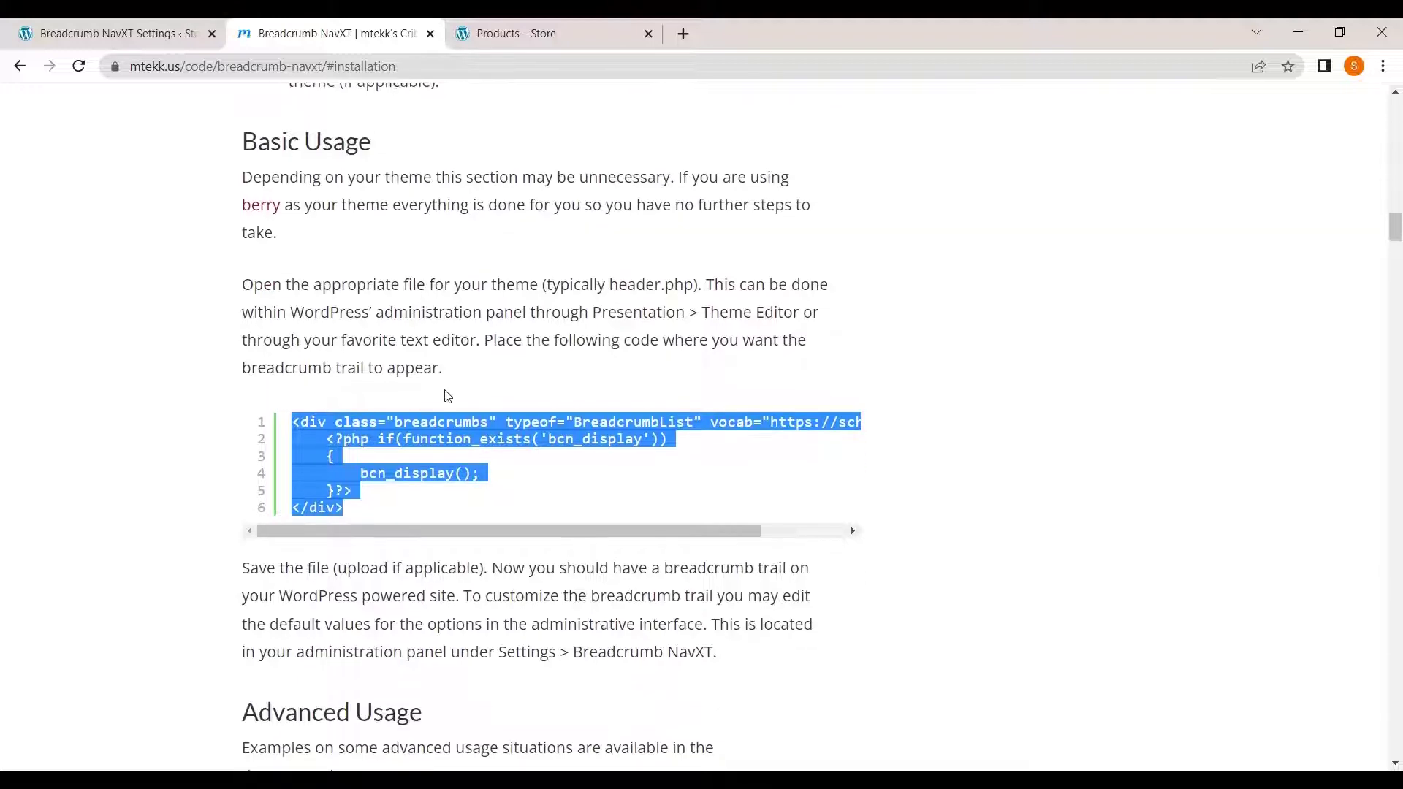
Return to the Breadcrumb NavXT settings and scroll through the General options
{"action": "left_click", "coordinate": [162, 37]}
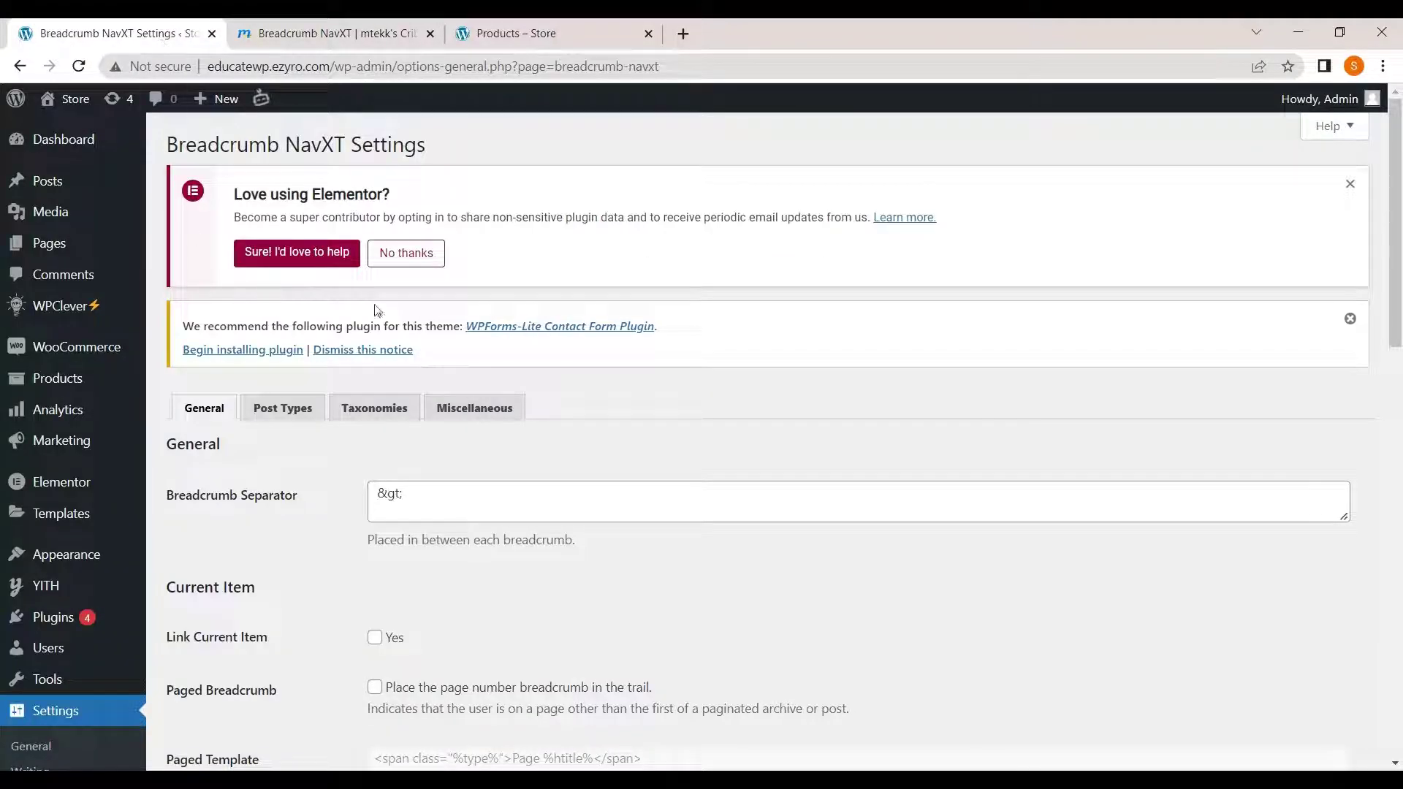
{"action": "scroll", "coordinate": [285, 462], "scroll_direction": "down", "scroll_amount": 1}
{"action": "scroll", "coordinate": [316, 461], "scroll_direction": "down", "scroll_amount": 1}
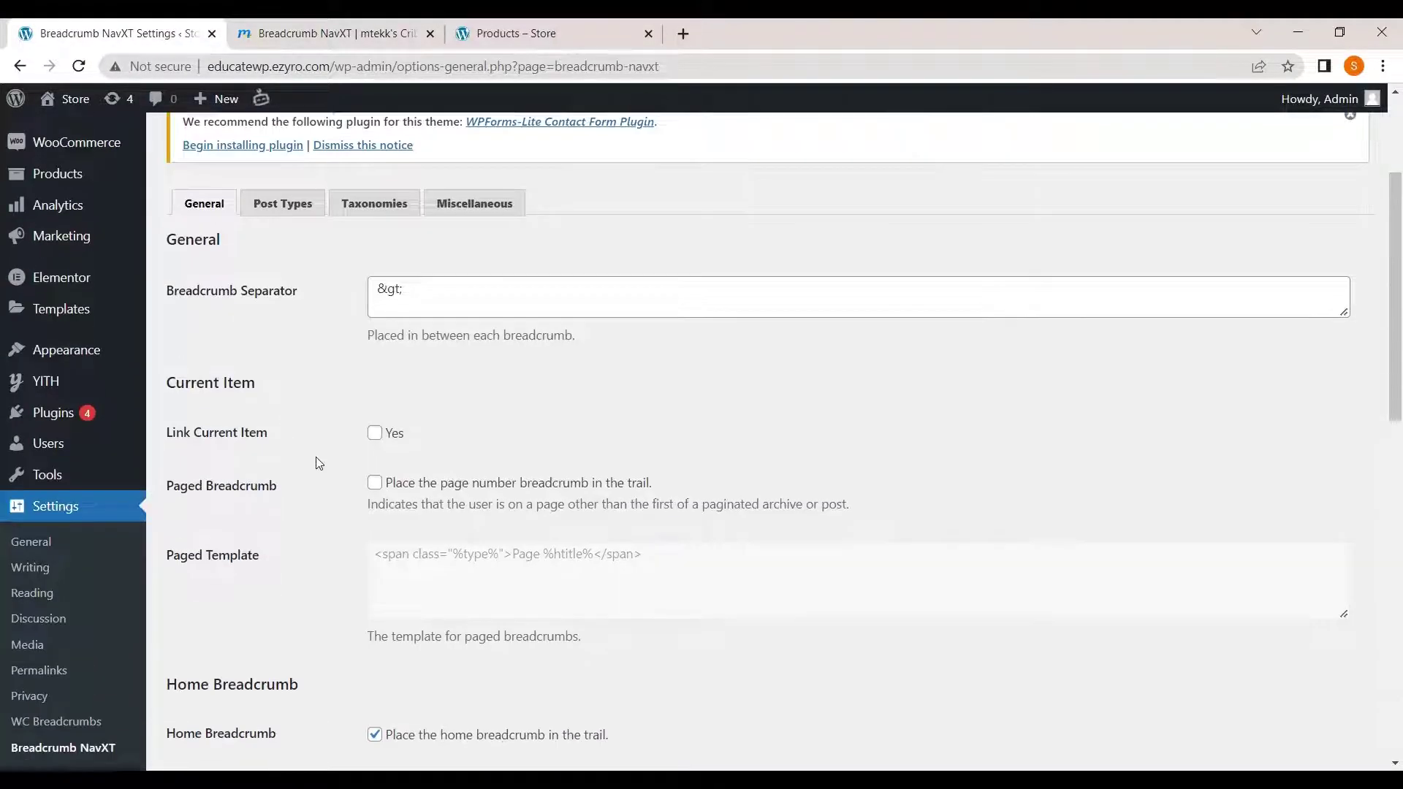
{"action": "scroll", "coordinate": [317, 463], "scroll_direction": "down", "scroll_amount": 1}
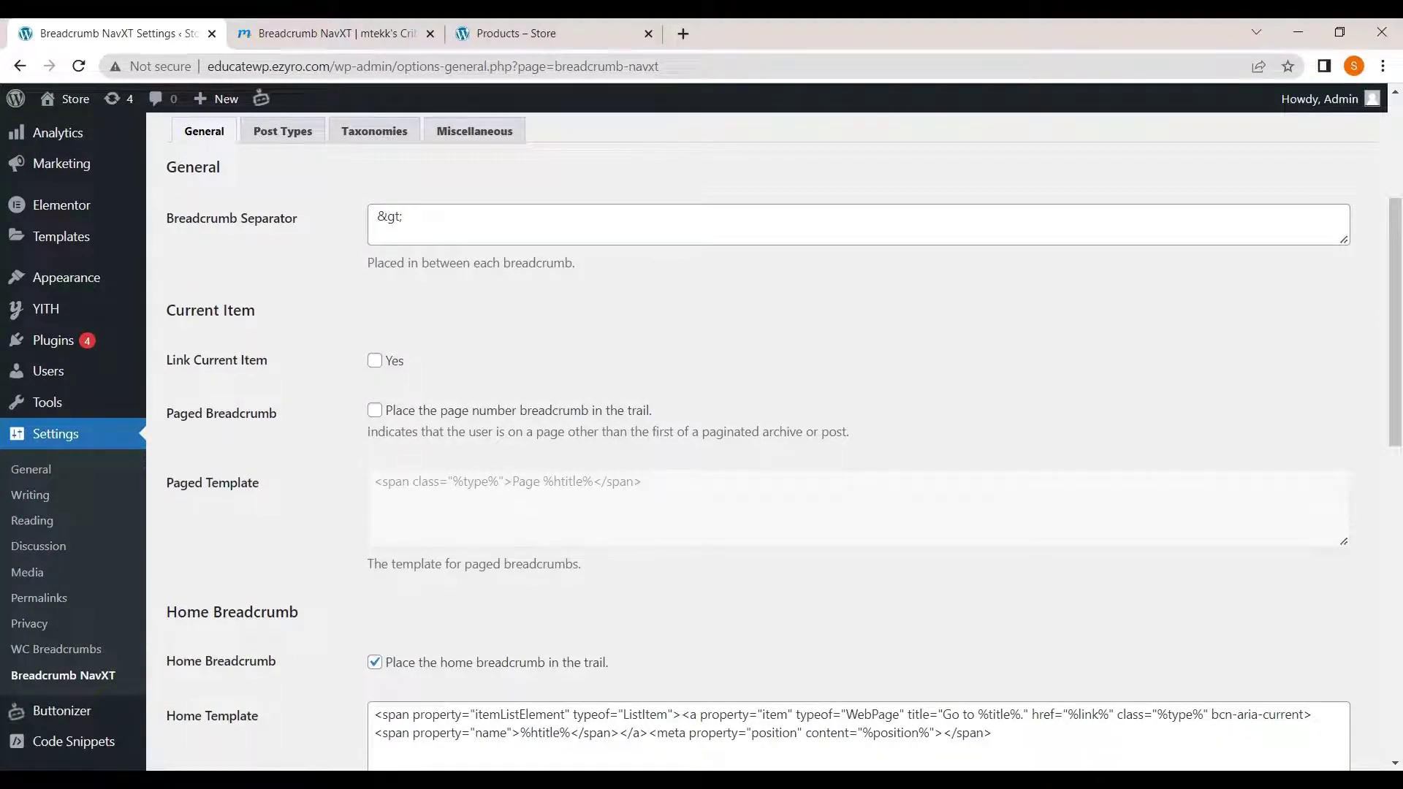
{"action": "scroll", "coordinate": [248, 334], "scroll_direction": "up", "scroll_amount": 2}
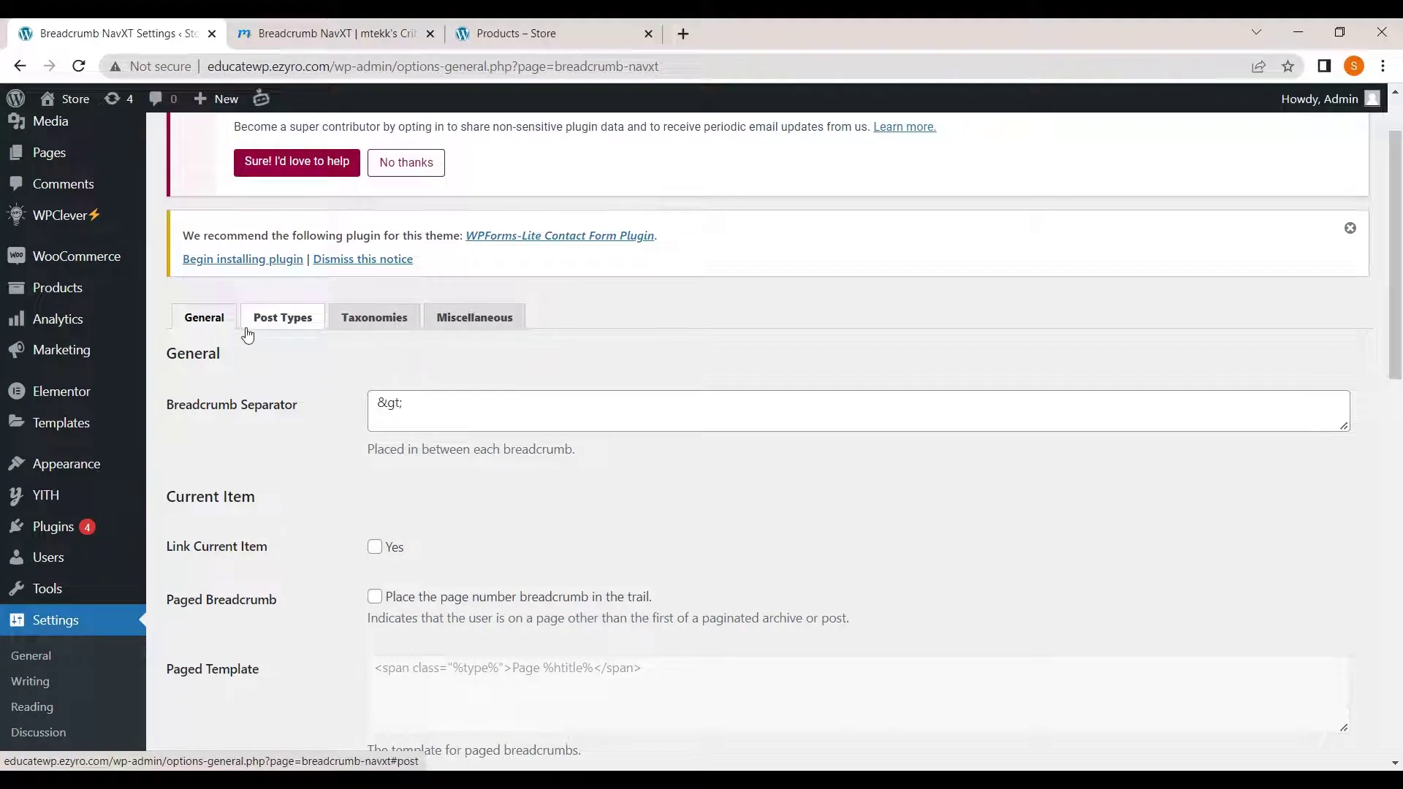
Review the Post Types, Taxonomies and Miscellaneous sections, then save the settings unchanged
{"action": "left_click", "coordinate": [247, 330]}
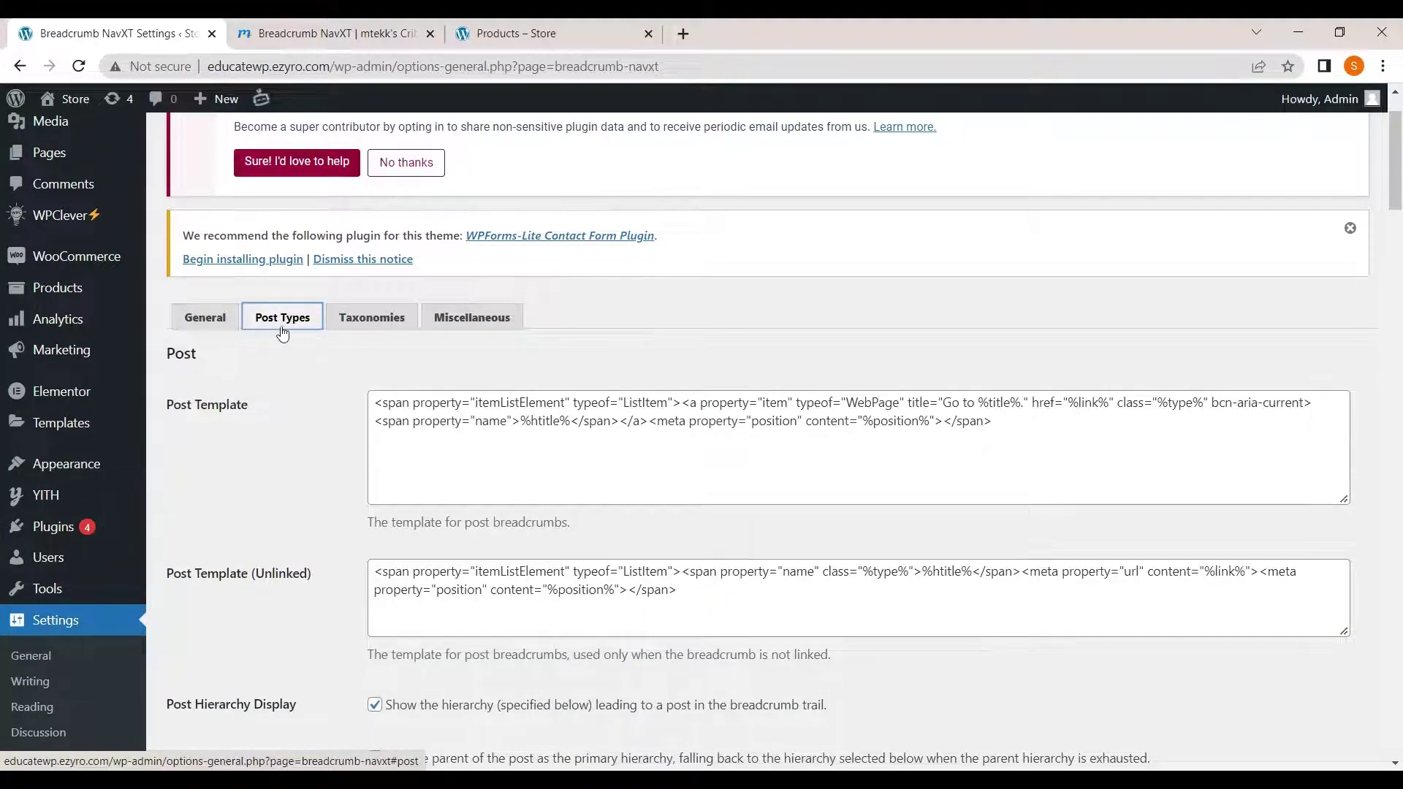
{"action": "left_click", "coordinate": [381, 316]}
{"action": "left_click", "coordinate": [444, 325]}
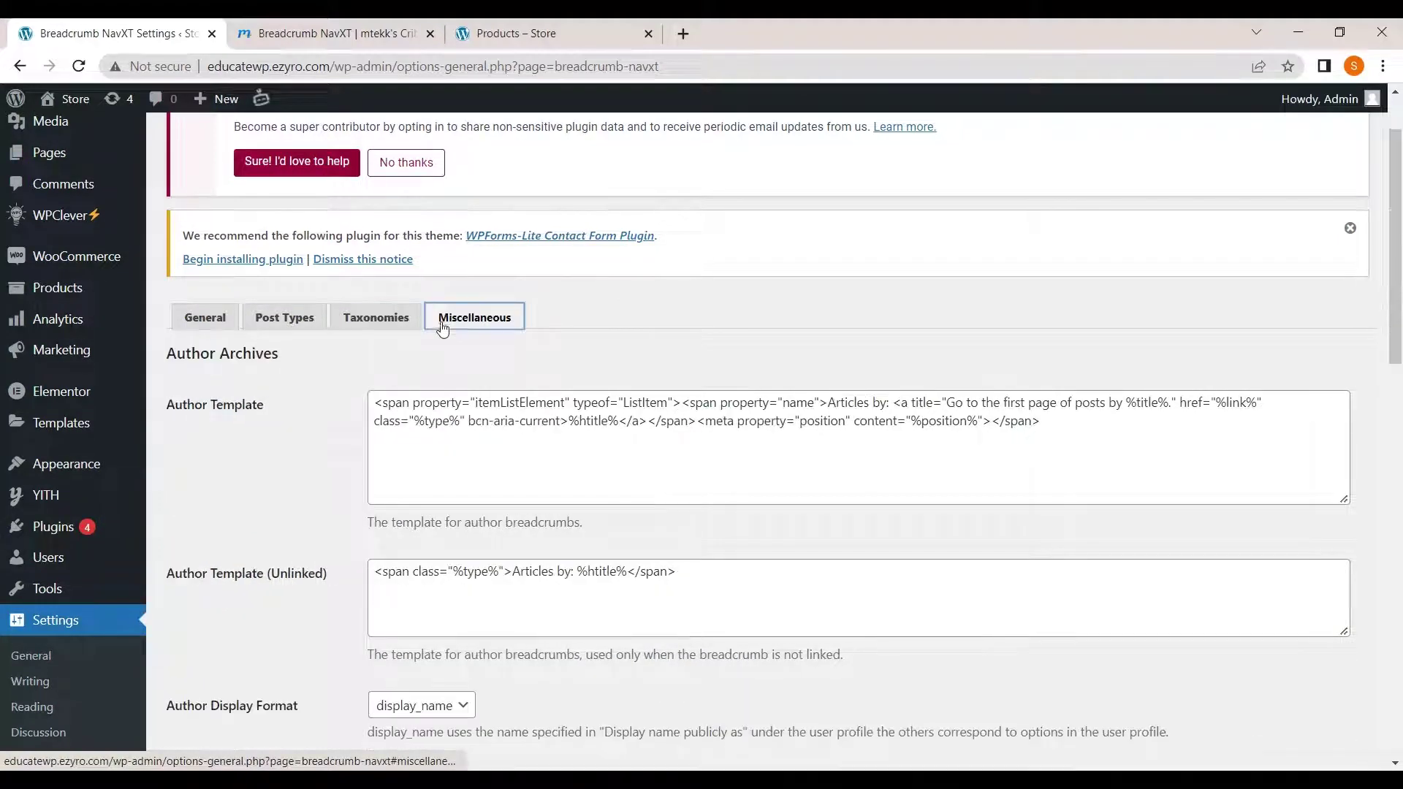
{"action": "scroll", "coordinate": [357, 336], "scroll_direction": "down", "scroll_amount": 10}
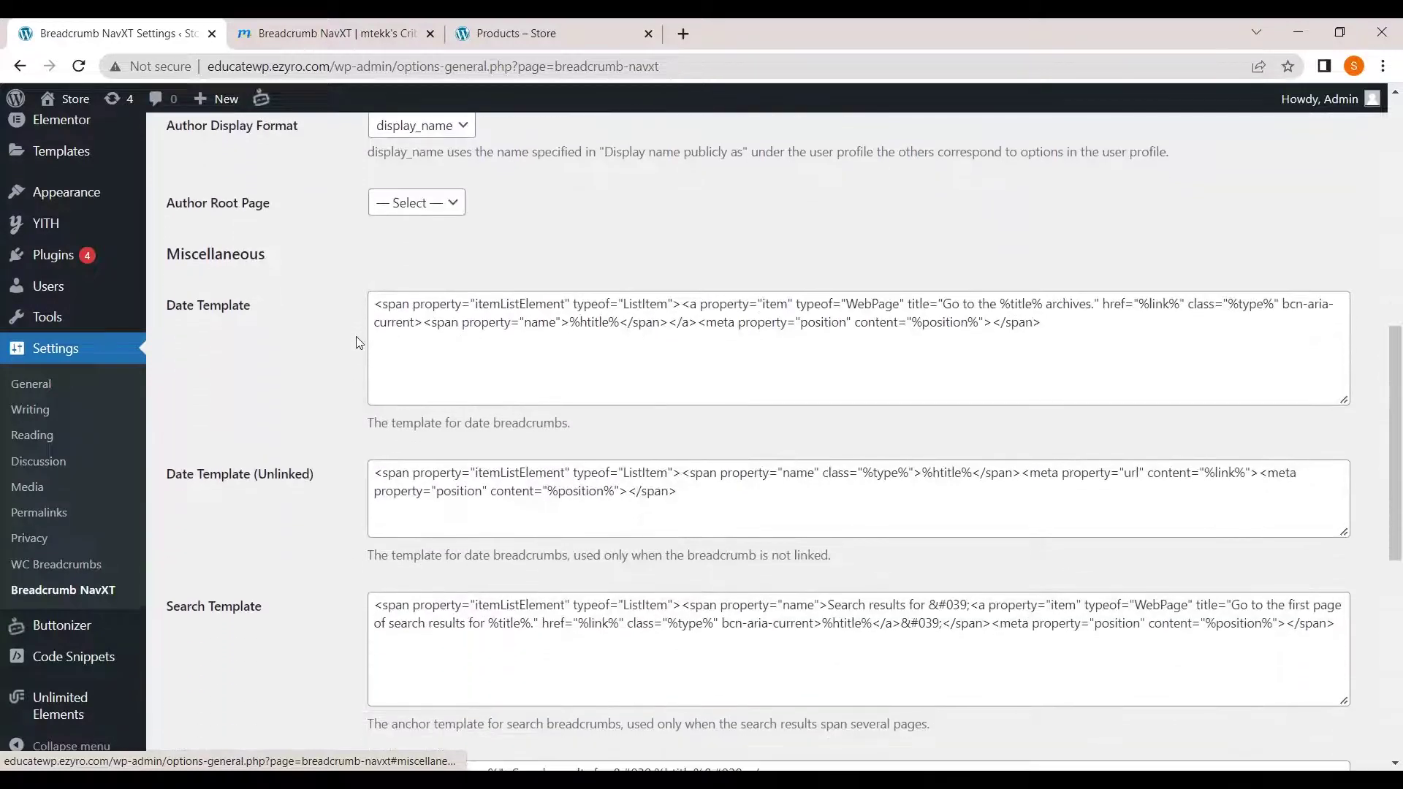
{"action": "scroll", "coordinate": [358, 342], "scroll_direction": "down", "scroll_amount": 5}
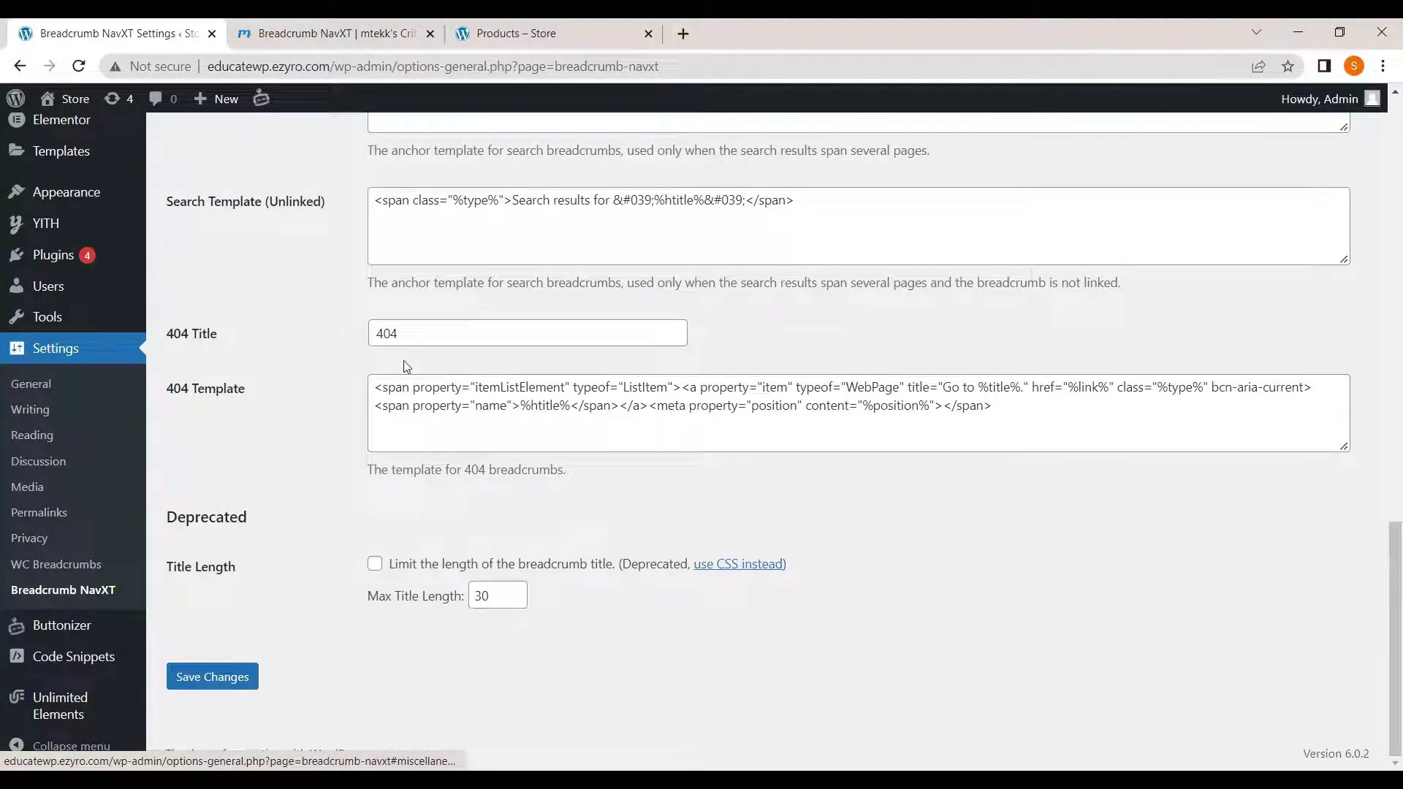
{"action": "left_click", "coordinate": [213, 679]}
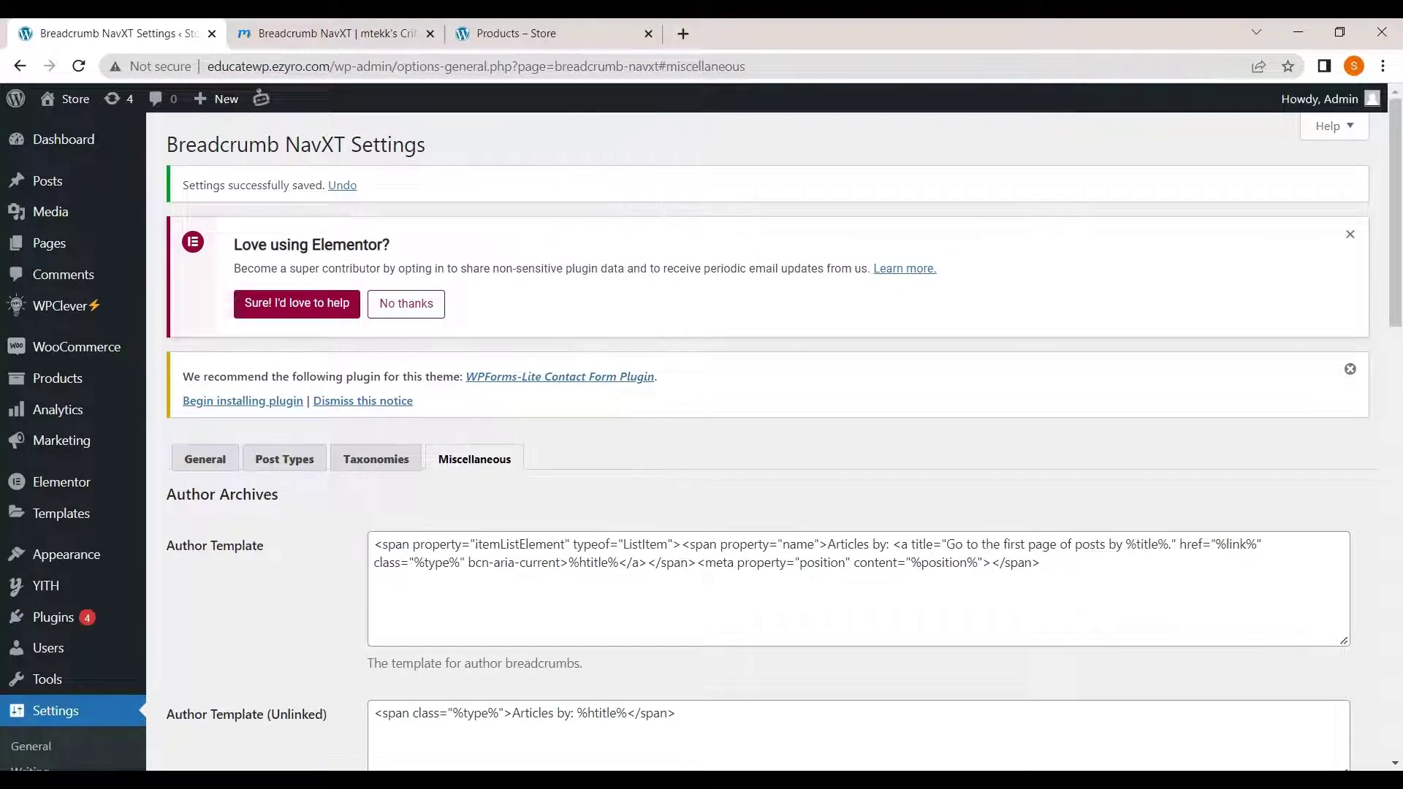
Go back to the General breadcrumb settings and scroll through them
{"action": "left_click", "coordinate": [205, 459]}
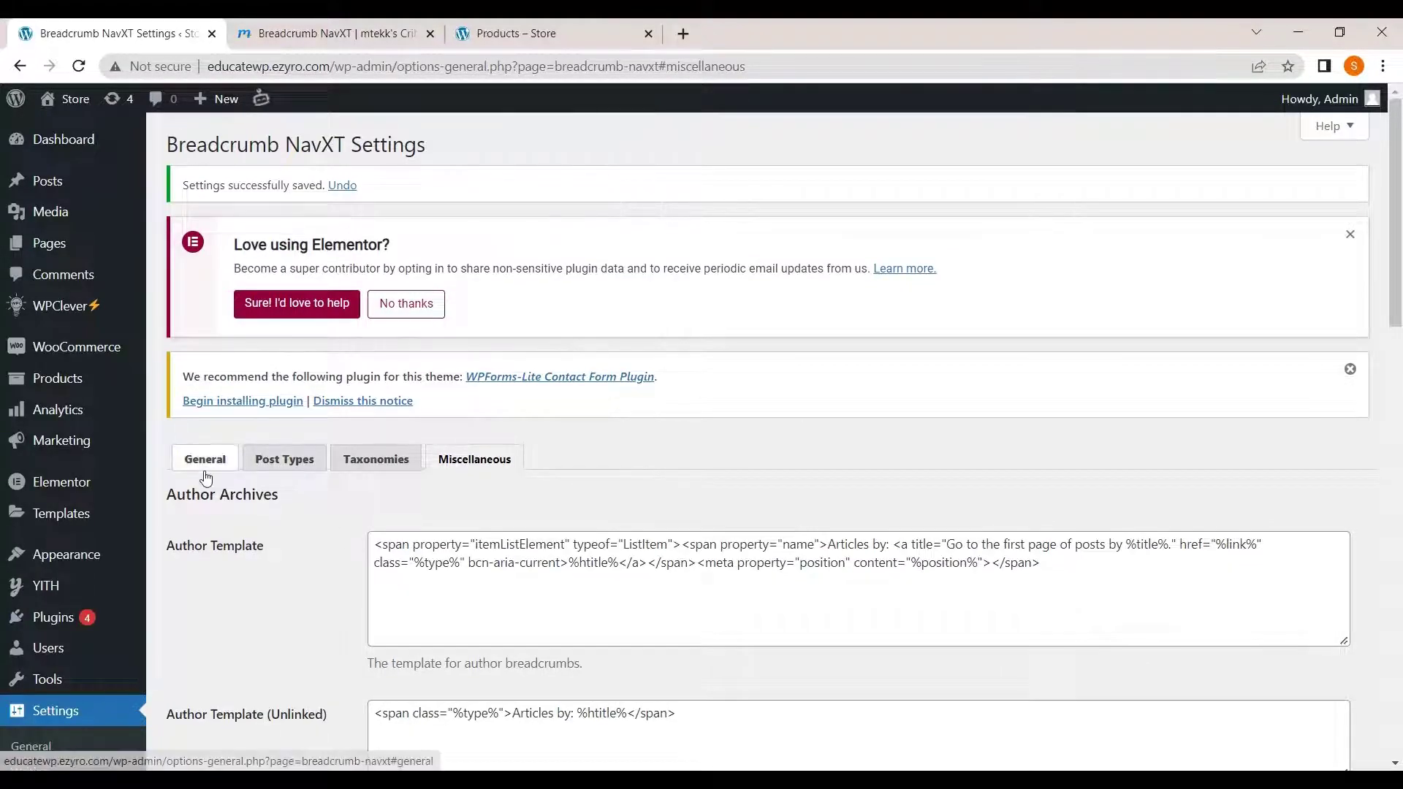
{"action": "scroll", "coordinate": [320, 483], "scroll_direction": "down", "scroll_amount": 1}
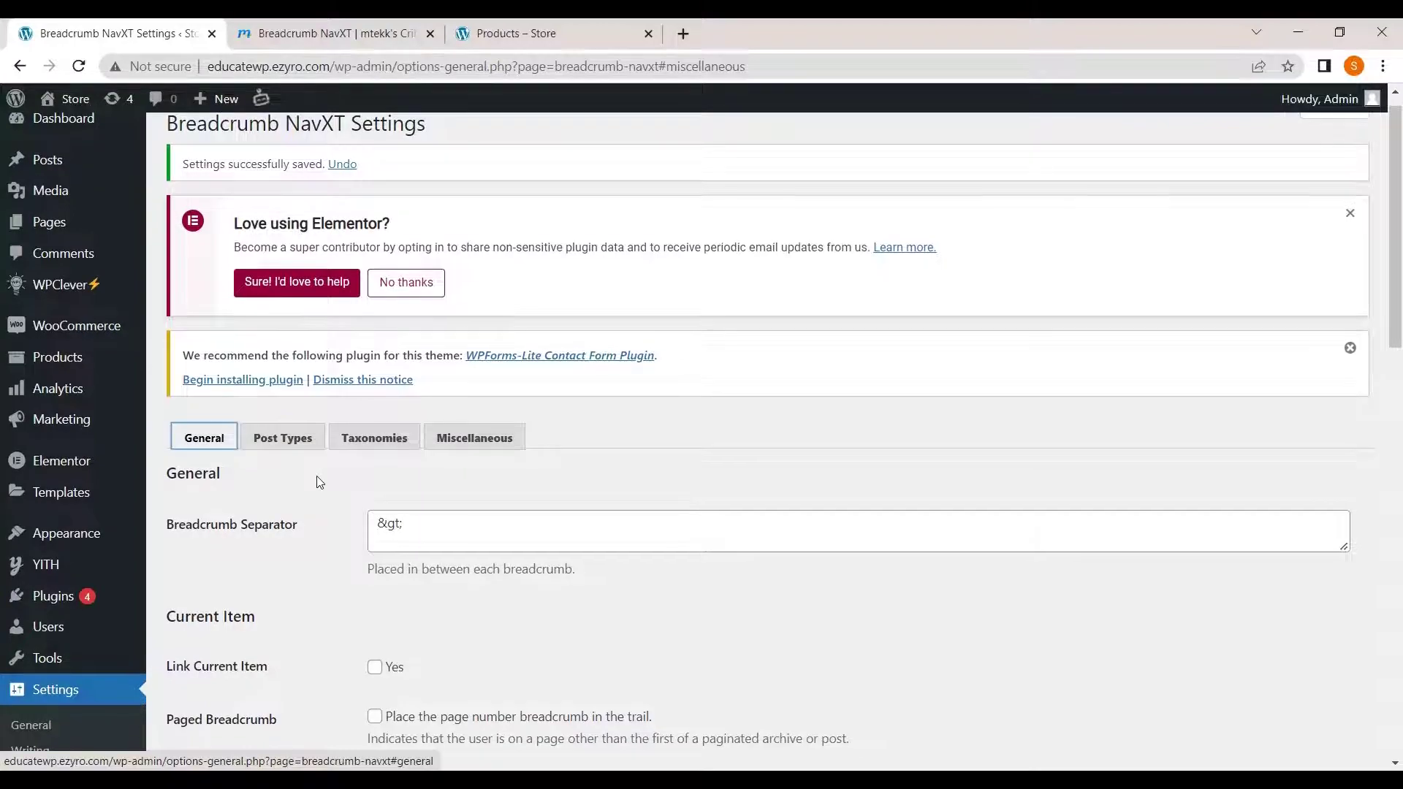
{"action": "scroll", "coordinate": [320, 482], "scroll_direction": "down", "scroll_amount": 8}
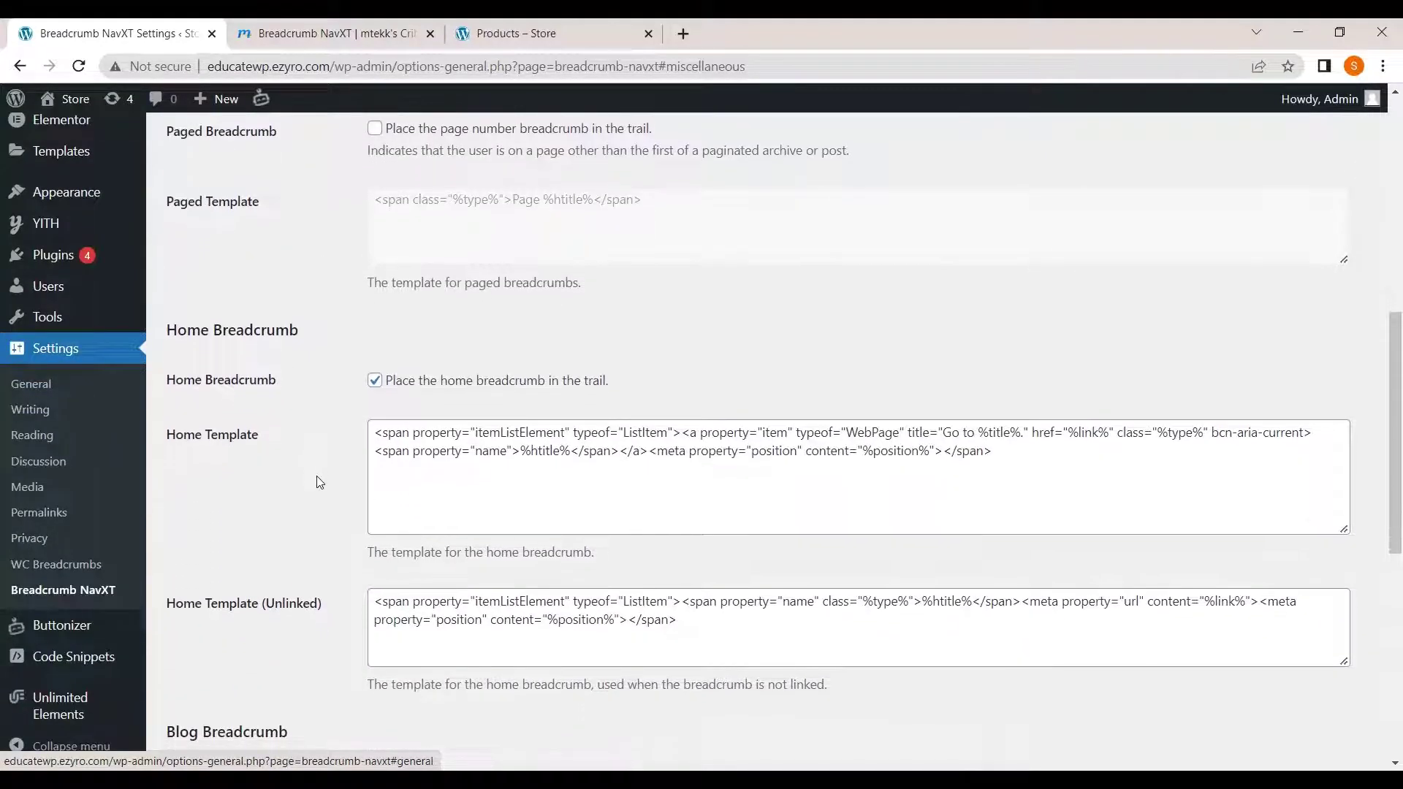
{"action": "scroll", "coordinate": [320, 483], "scroll_direction": "down", "scroll_amount": 8}
{"action": "scroll", "coordinate": [55, 348], "scroll_direction": "up", "scroll_amount": 11}
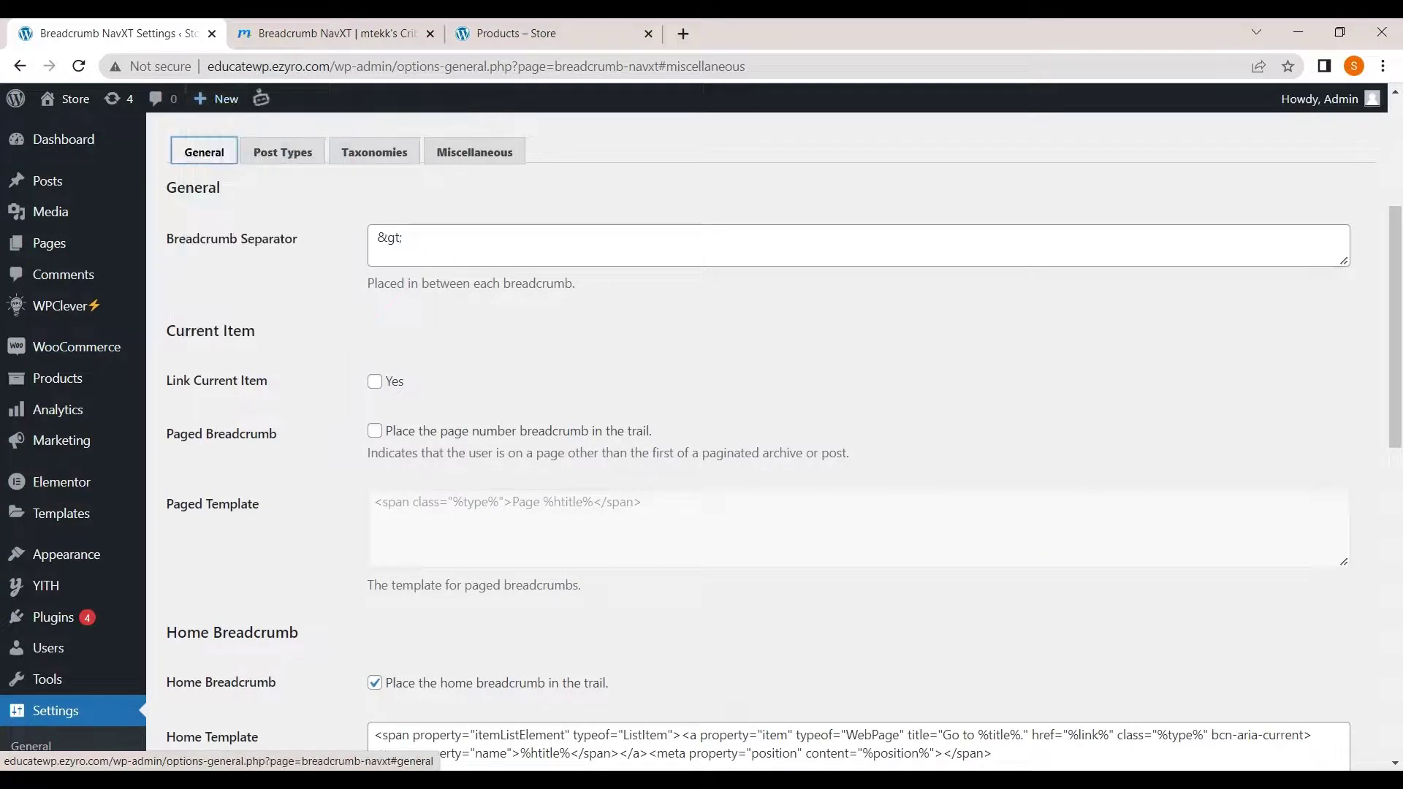
Check the &gt; Breadcrumb Separator value, then bring up the Products – Store shop page
{"action": "left_click", "coordinate": [389, 239]}
{"action": "triple_click", "coordinate": [389, 238]}
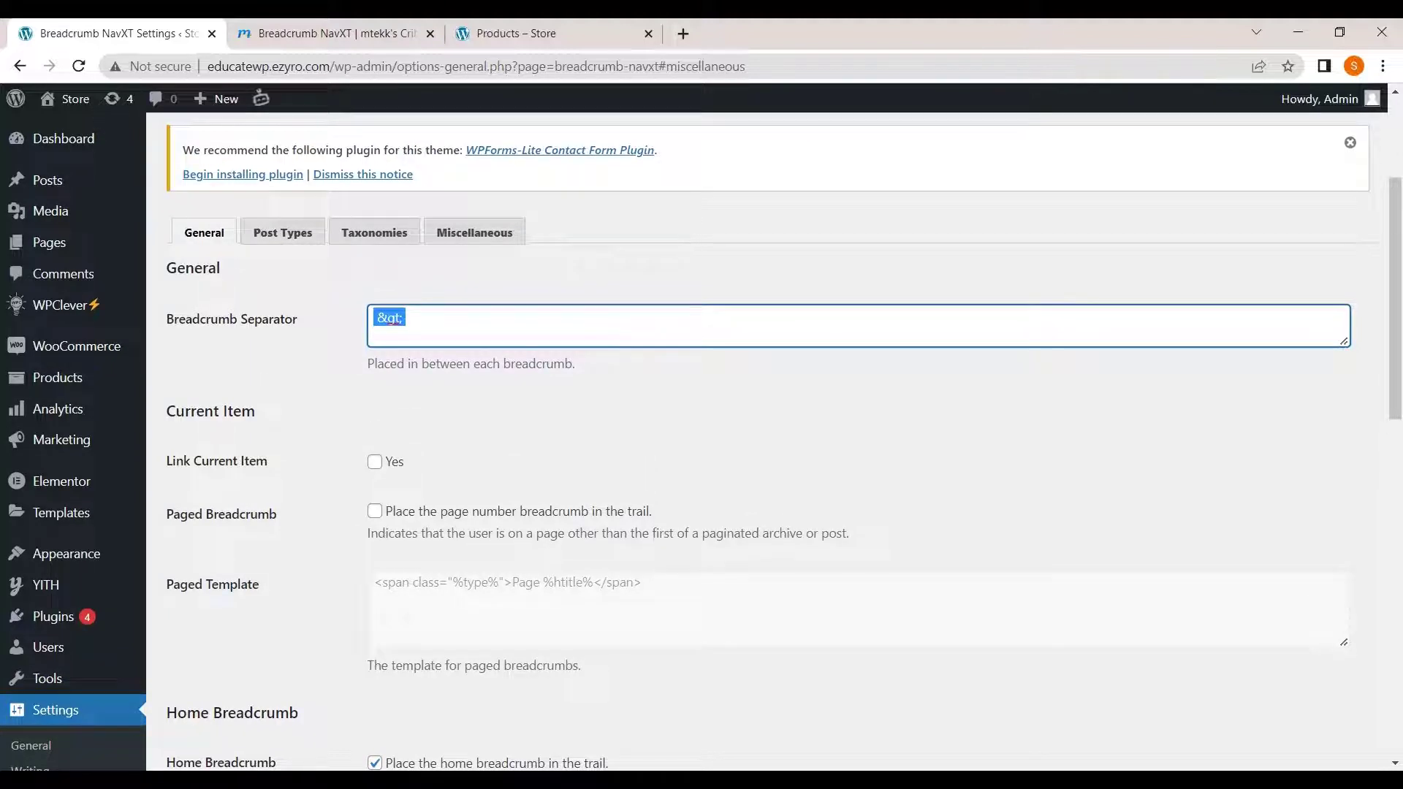
{"action": "left_click", "coordinate": [407, 318]}
{"action": "left_click", "coordinate": [377, 318]}
{"action": "scroll", "coordinate": [702, 439], "scroll_direction": "down", "scroll_amount": 1}
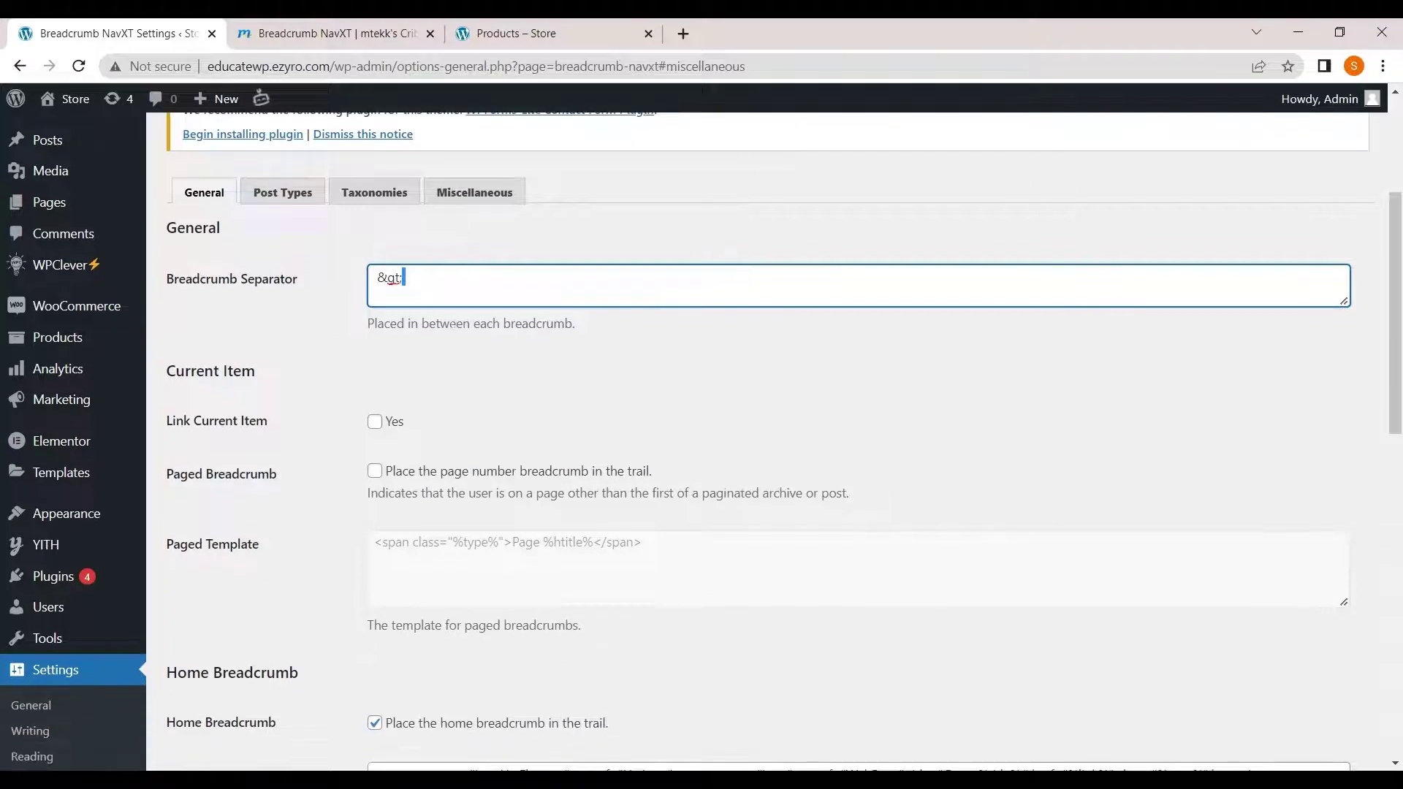
{"action": "scroll", "coordinate": [448, 326], "scroll_direction": "up", "scroll_amount": 1}
{"action": "scroll", "coordinate": [448, 326], "scroll_direction": "up", "scroll_amount": 1}
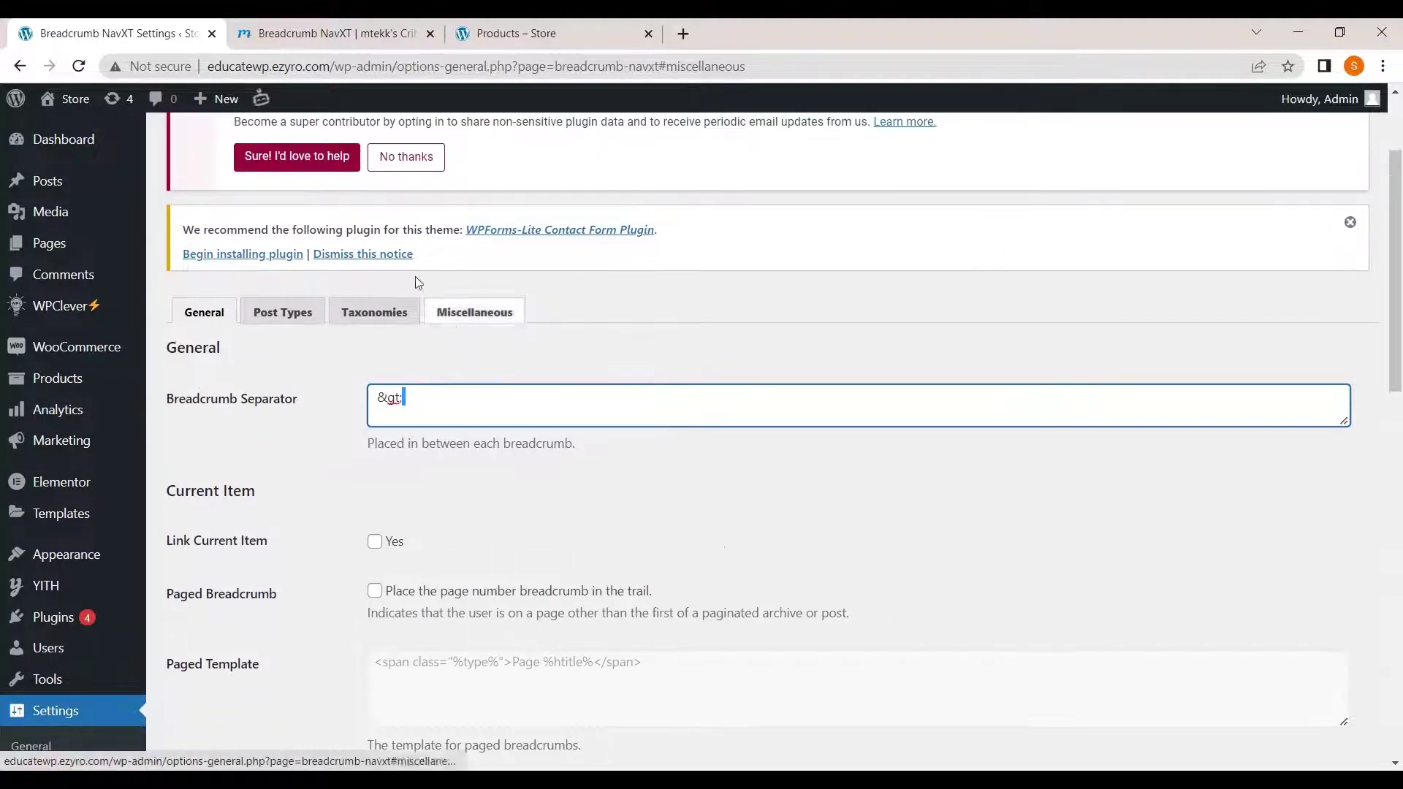
{"action": "left_click", "coordinate": [471, 42]}
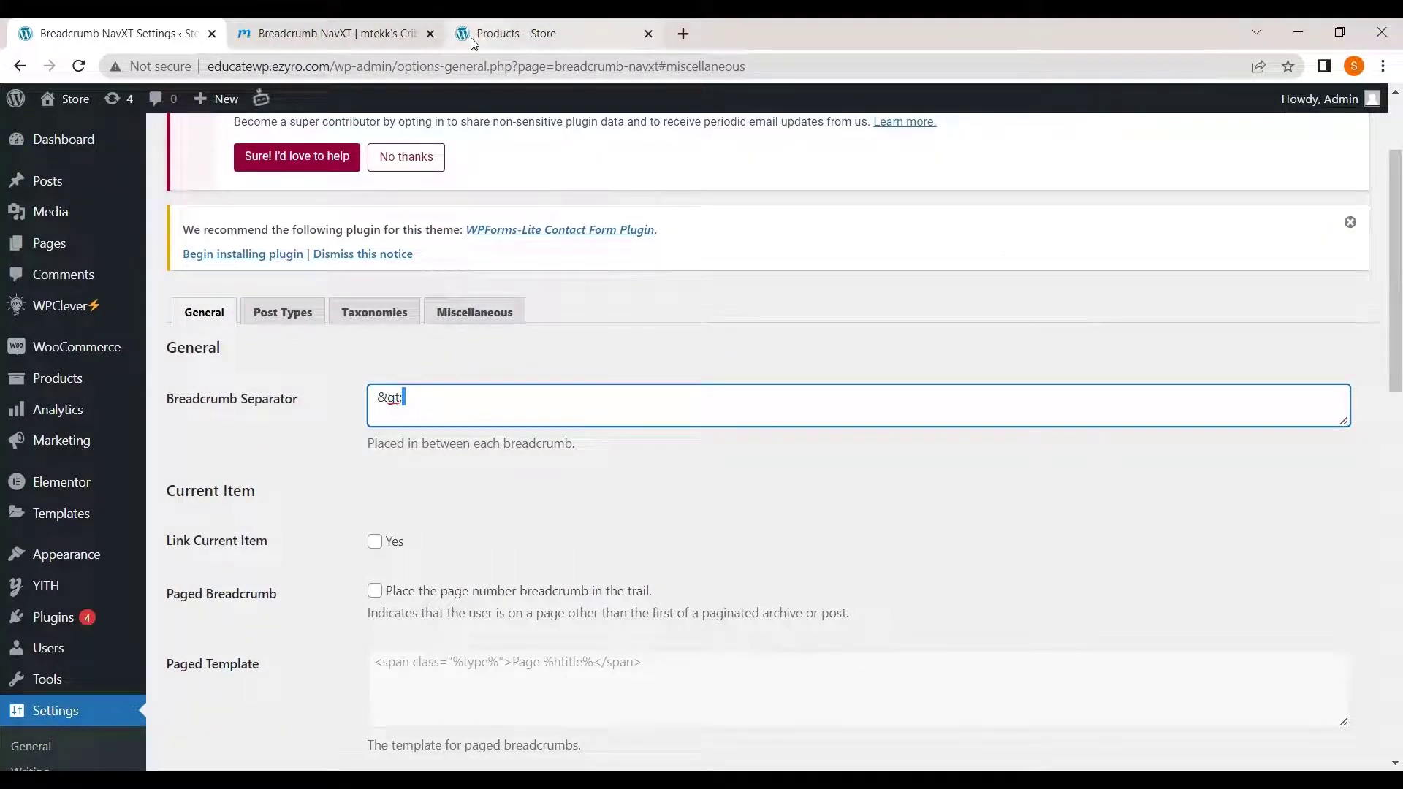
Move the Products – Store tab to second position, showing its Store:Shop breadcrumb
{"action": "scroll", "coordinate": [448, 287], "scroll_direction": "down", "scroll_amount": 1}
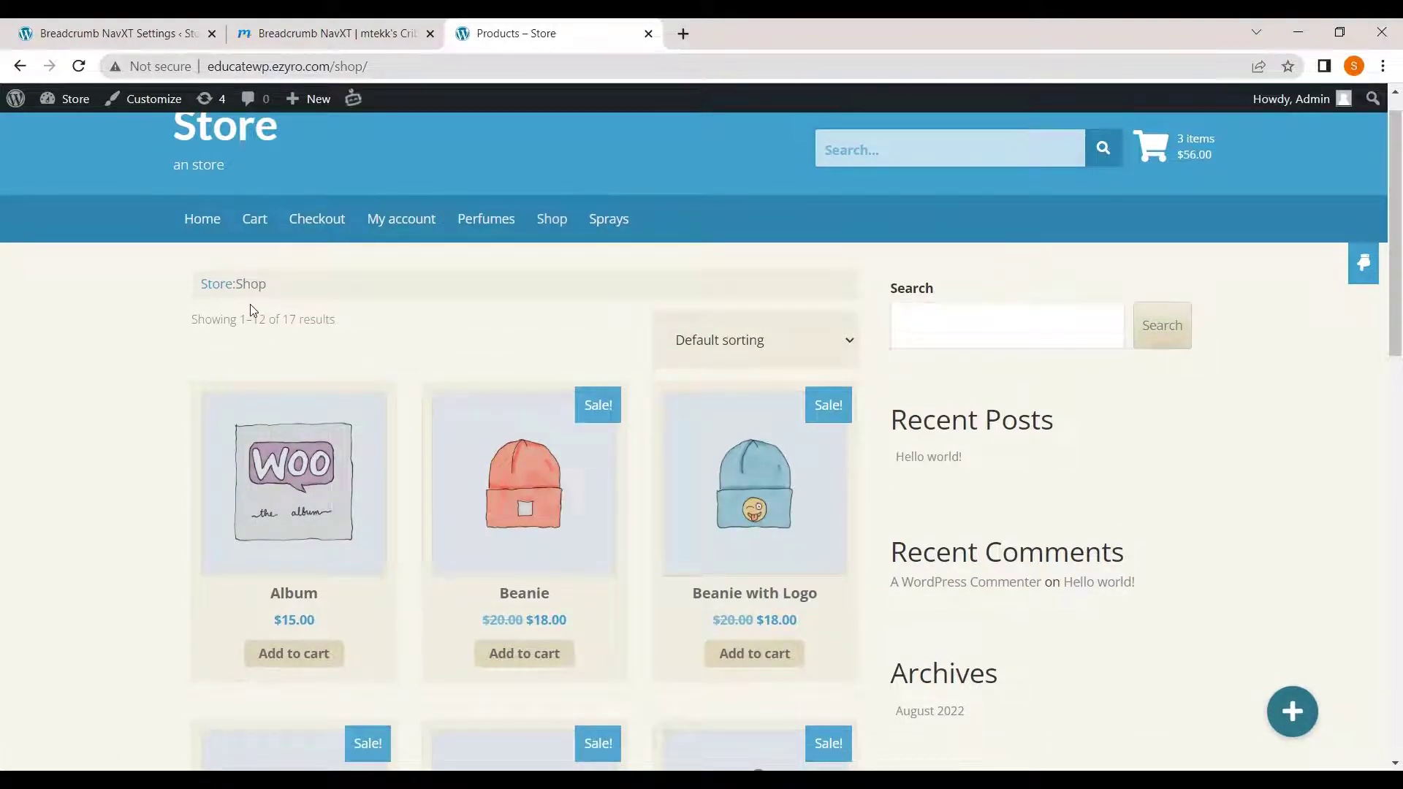
{"action": "left_click", "coordinate": [139, 33]}
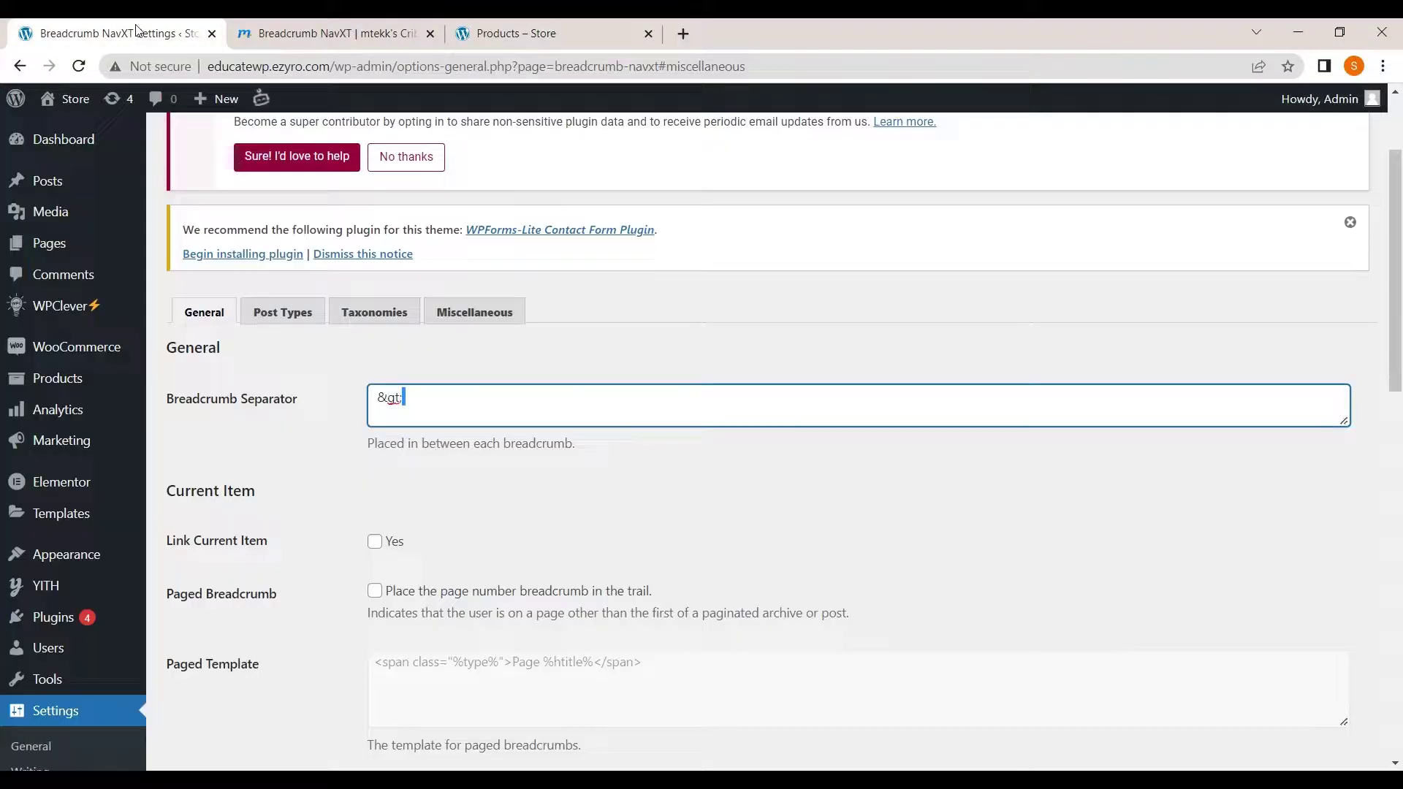
{"action": "left_click", "coordinate": [482, 33]}
{"action": "left_click_drag", "start_coordinate": [483, 33], "coordinate": [333, 33]}
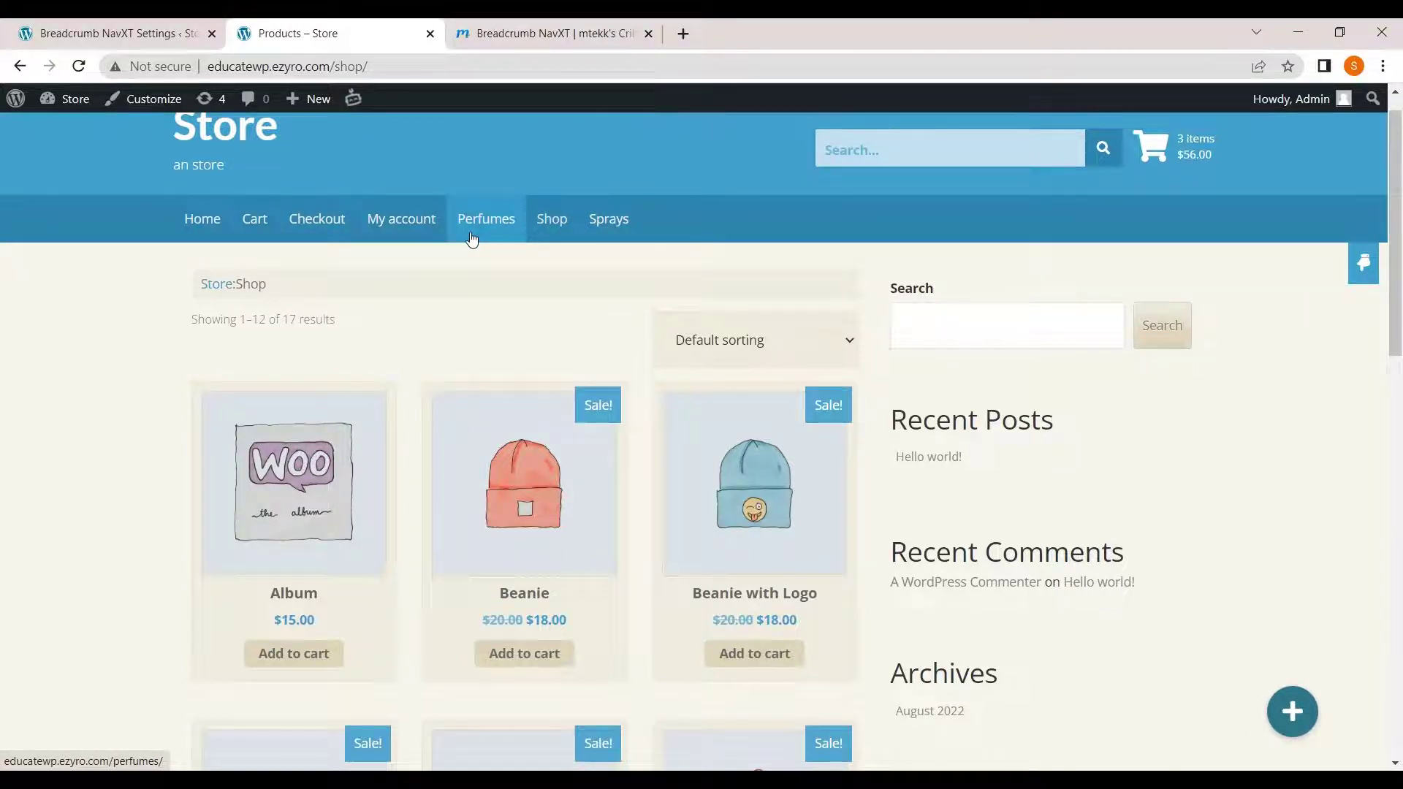
{"action": "scroll", "coordinate": [471, 239], "scroll_direction": "down", "scroll_amount": 1}
{"action": "scroll", "coordinate": [470, 244], "scroll_direction": "up", "scroll_amount": 2}
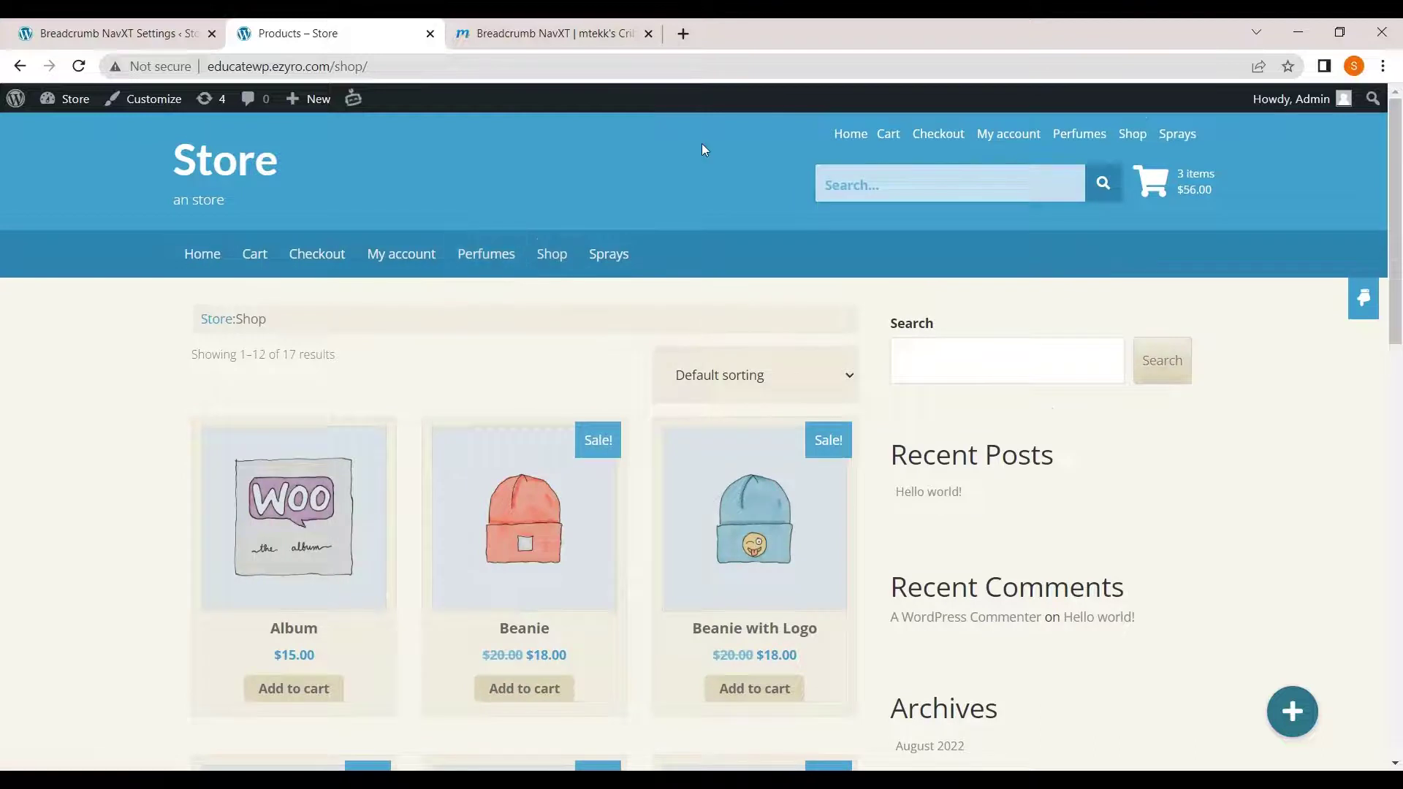